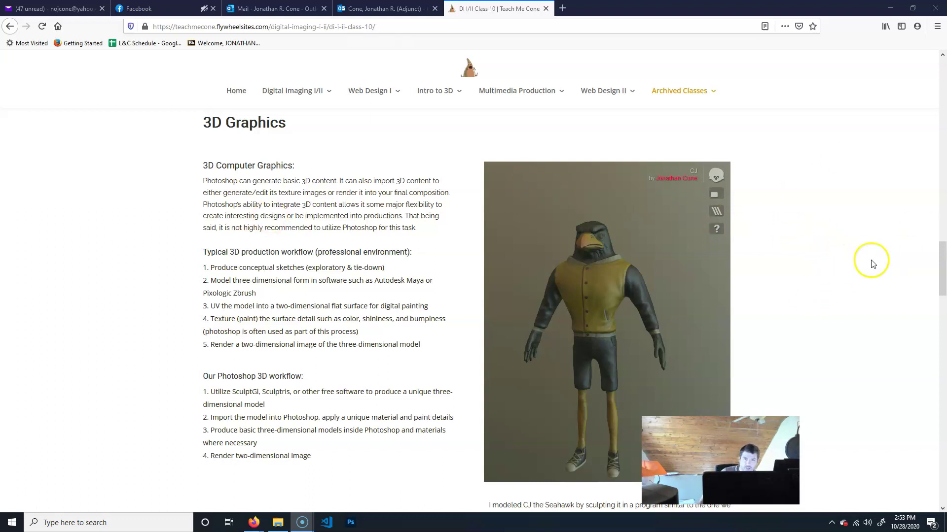
Open the SculptGL sculpting application in its own tab using the link on the class page
{"action": "scroll", "coordinate": [811, 247], "scroll_direction": "down", "scroll_amount": 10}
{"action": "scroll", "coordinate": [825, 273], "scroll_direction": "down", "scroll_amount": 4}
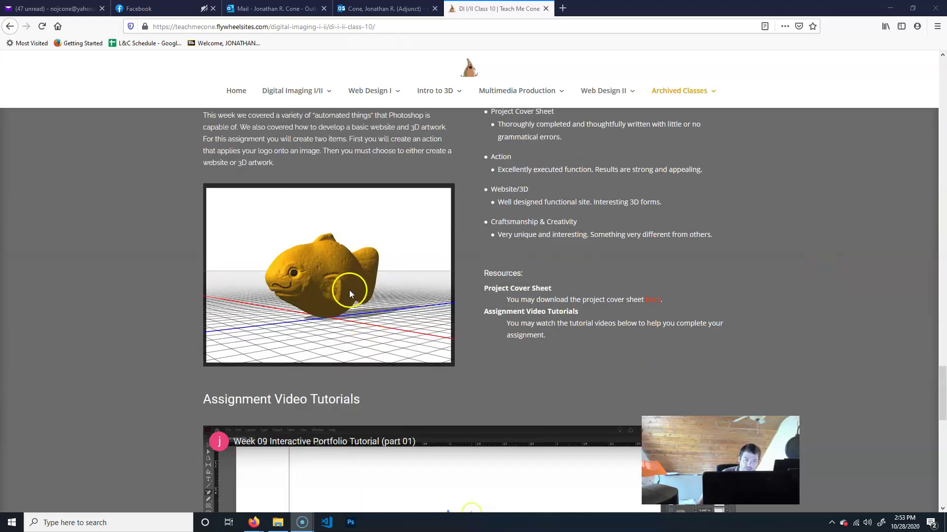
{"action": "scroll", "coordinate": [752, 298], "scroll_direction": "up", "scroll_amount": 12}
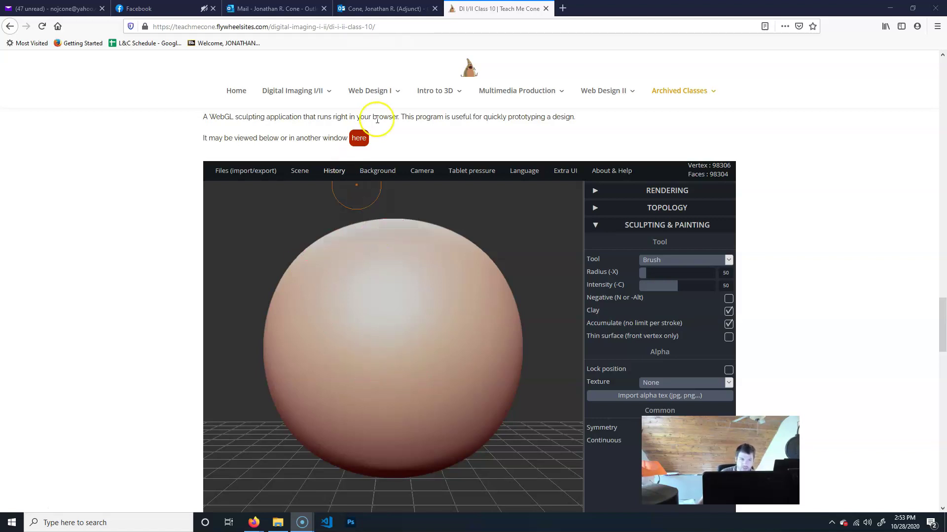
{"action": "left_click", "coordinate": [365, 139]}
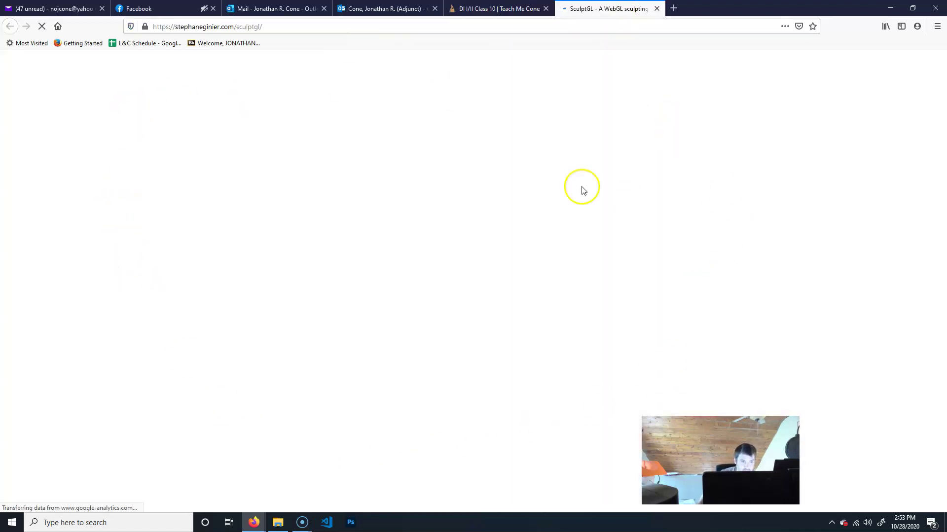
Try a brush stroke on the class page's embedded sphere, look over the page, and return to the separate SculptGL tab
{"action": "left_click", "coordinate": [496, 9]}
{"action": "mouse_move", "coordinate": [404, 370]}
{"action": "left_mouse_down"}
{"action": "mouse_move", "coordinate": [408, 342]}
{"action": "mouse_move", "coordinate": [408, 354]}
{"action": "mouse_move", "coordinate": [482, 217]}
{"action": "left_mouse_up"}
{"action": "key", "text": "ctrl+Tab"}
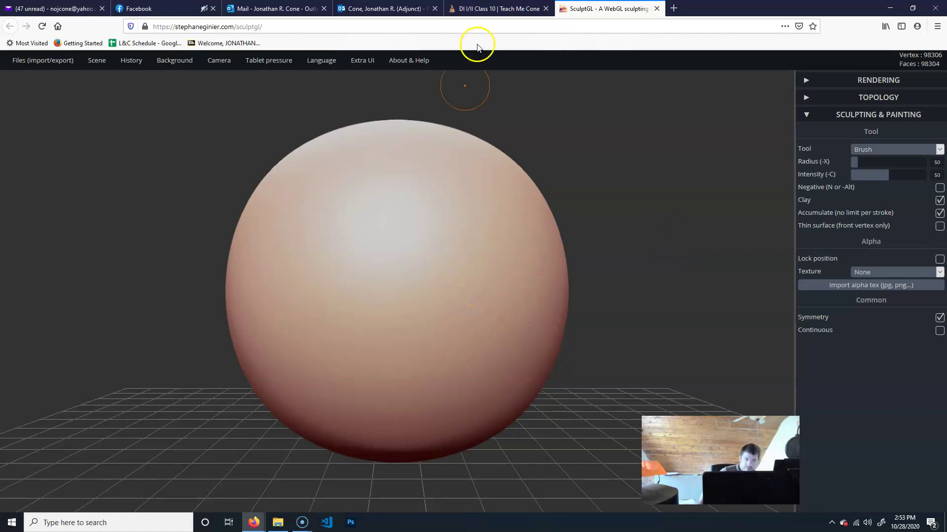
{"action": "left_click", "coordinate": [492, 14]}
{"action": "scroll", "coordinate": [772, 311], "scroll_direction": "up", "scroll_amount": 15}
{"action": "scroll", "coordinate": [850, 362], "scroll_direction": "down", "scroll_amount": 3}
{"action": "scroll", "coordinate": [850, 362], "scroll_direction": "down", "scroll_amount": 10}
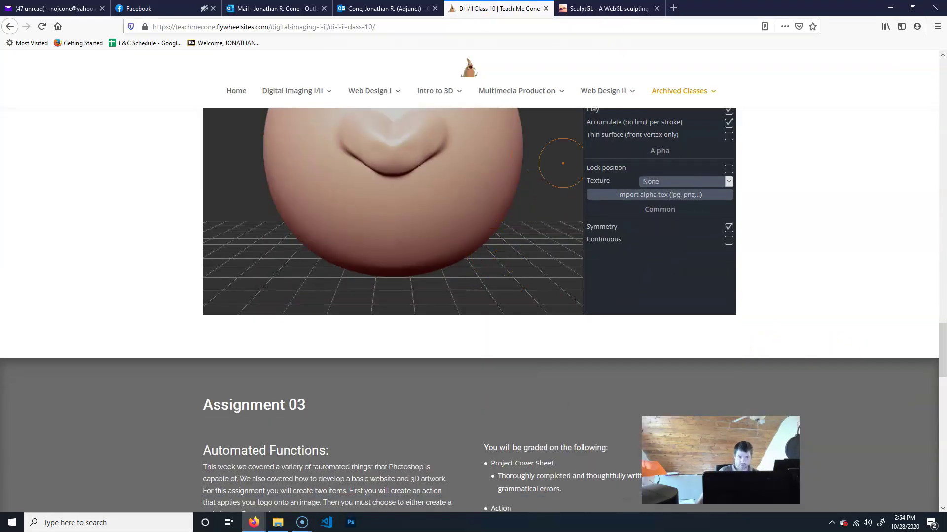
{"action": "left_click", "coordinate": [605, 9]}
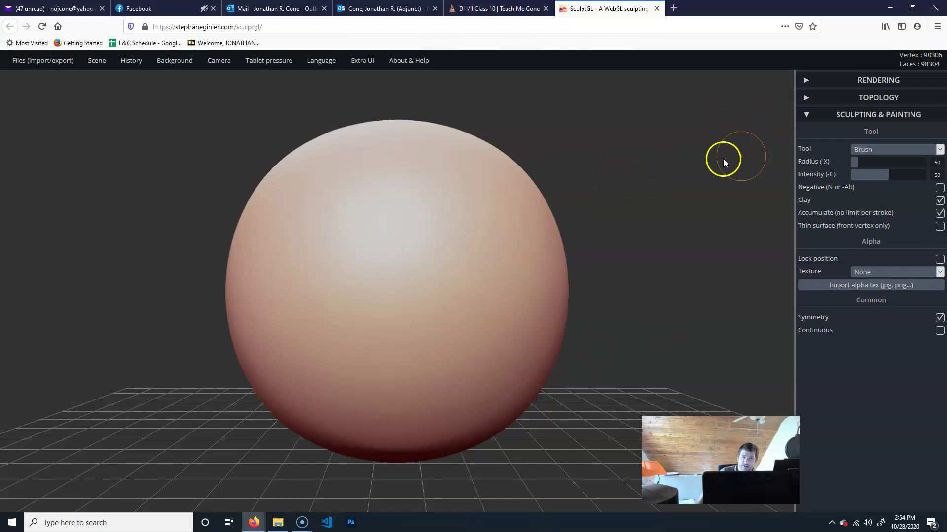
Set the Matcap shader's curvature to 100 and sculpt a test stroke on the front of the sphere
{"action": "left_click", "coordinate": [806, 80]}
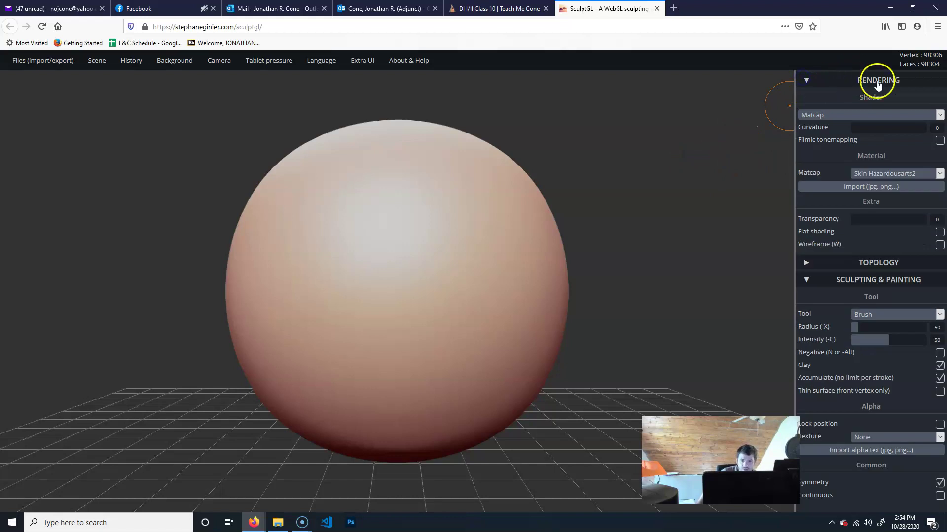
{"action": "left_click", "coordinate": [837, 118]}
{"action": "left_click", "coordinate": [821, 114]}
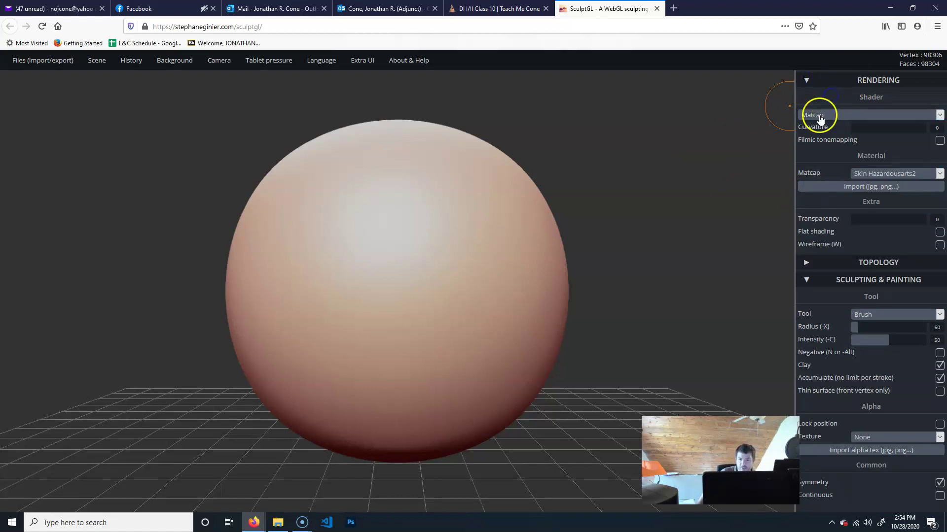
{"action": "left_click_drag", "start_coordinate": [856, 128], "coordinate": [929, 127]}
{"action": "left_click_drag", "start_coordinate": [400, 191], "coordinate": [381, 246]}
{"action": "mouse_move", "coordinate": [630, 299]}
{"action": "left_mouse_down"}
{"action": "mouse_move", "coordinate": [643, 313]}
{"action": "mouse_move", "coordinate": [560, 312]}
{"action": "left_mouse_up"}
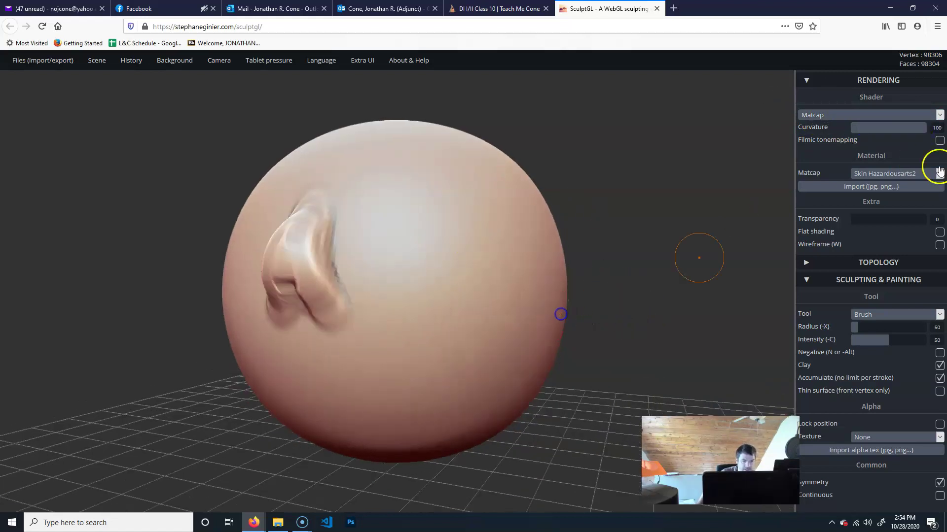
Enable filmic tonemapping and set the Matcap shader's curvature to 54
{"action": "mouse_move", "coordinate": [914, 126]}
{"action": "left_mouse_down"}
{"action": "mouse_move", "coordinate": [833, 130]}
{"action": "mouse_move", "coordinate": [926, 138]}
{"action": "left_mouse_up"}
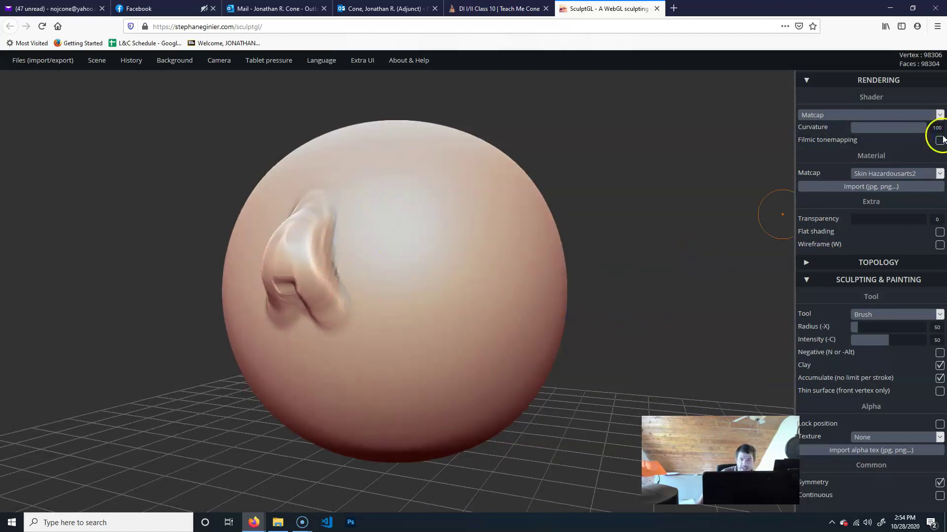
{"action": "mouse_move", "coordinate": [900, 126]}
{"action": "left_mouse_down"}
{"action": "mouse_move", "coordinate": [820, 130]}
{"action": "mouse_move", "coordinate": [927, 128]}
{"action": "left_mouse_up"}
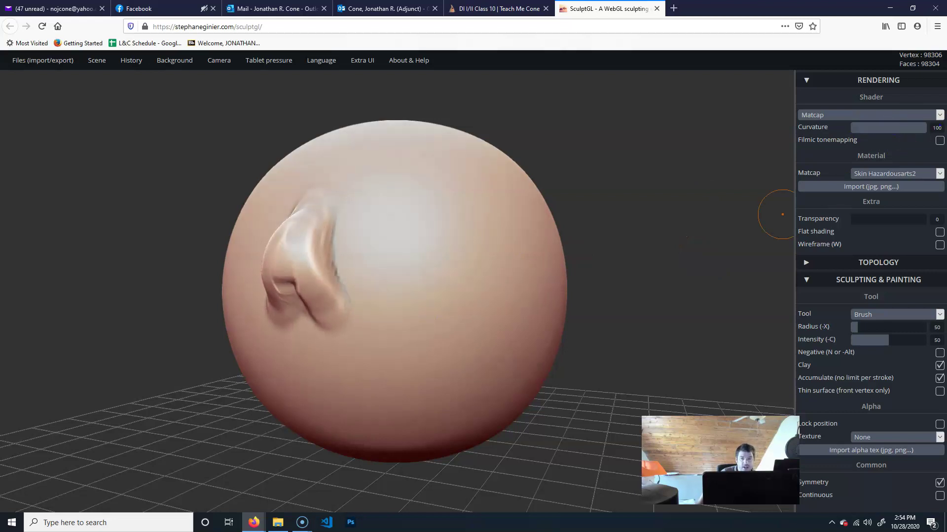
{"action": "left_click", "coordinate": [939, 140]}
{"action": "mouse_move", "coordinate": [925, 128]}
{"action": "left_mouse_down"}
{"action": "mouse_move", "coordinate": [878, 129]}
{"action": "mouse_move", "coordinate": [883, 164]}
{"action": "mouse_move", "coordinate": [890, 127]}
{"action": "left_mouse_up"}
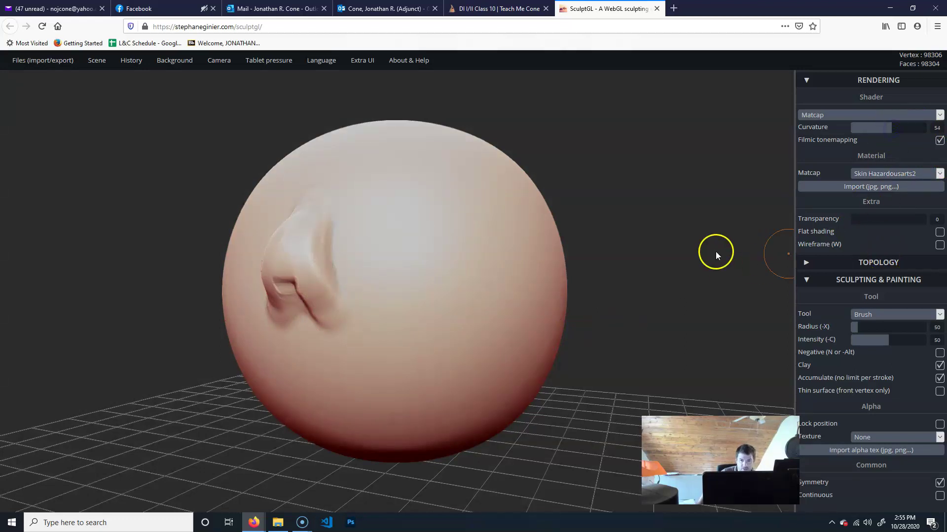
Undo the test brush stroke on the sphere
{"action": "middle_click_drag", "start_coordinate": [595, 262], "coordinate": [633, 238]}
{"action": "key", "text": "ctrl+z"}
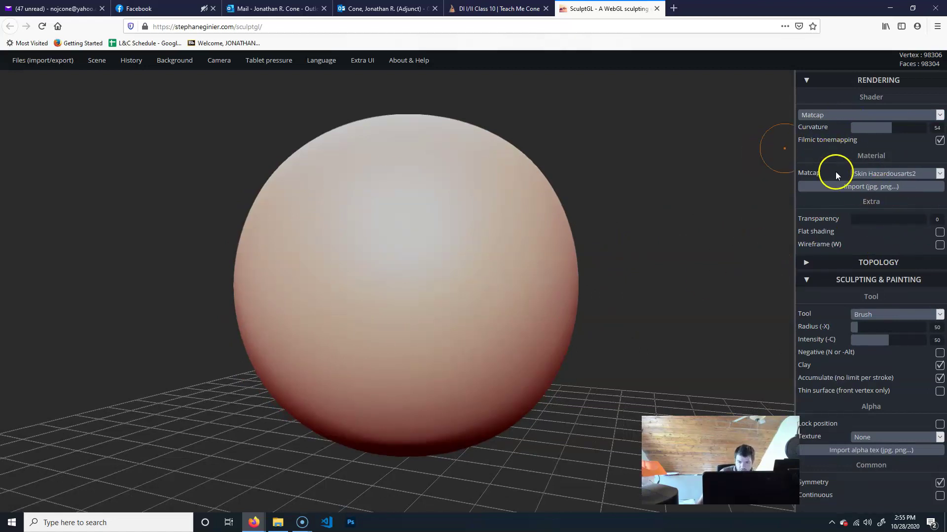
Try the Pearl, Skin hazardousarts and Red clay matcap materials on the sphere and settle on Clay
{"action": "left_click", "coordinate": [932, 173]}
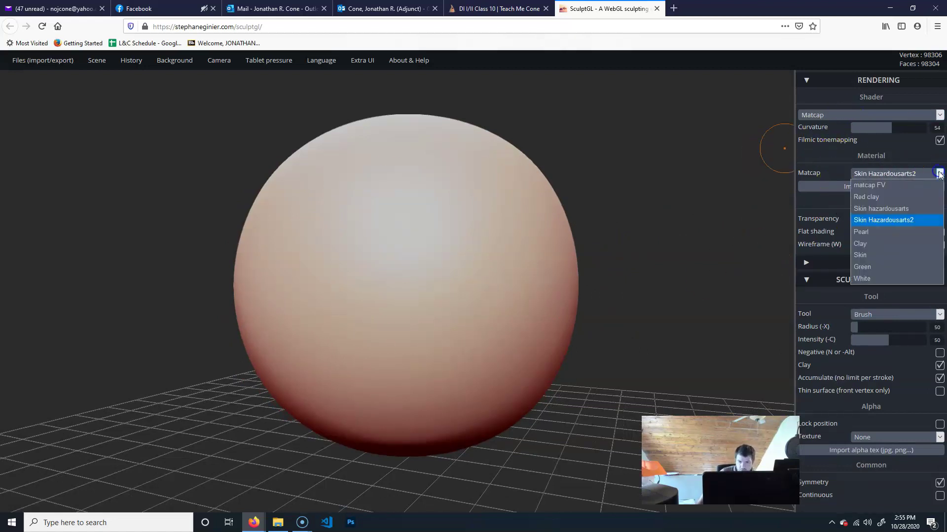
{"action": "left_click", "coordinate": [874, 233]}
{"action": "left_click", "coordinate": [938, 174]}
{"action": "left_click", "coordinate": [892, 209]}
{"action": "left_click", "coordinate": [938, 173]}
{"action": "left_click", "coordinate": [892, 195]}
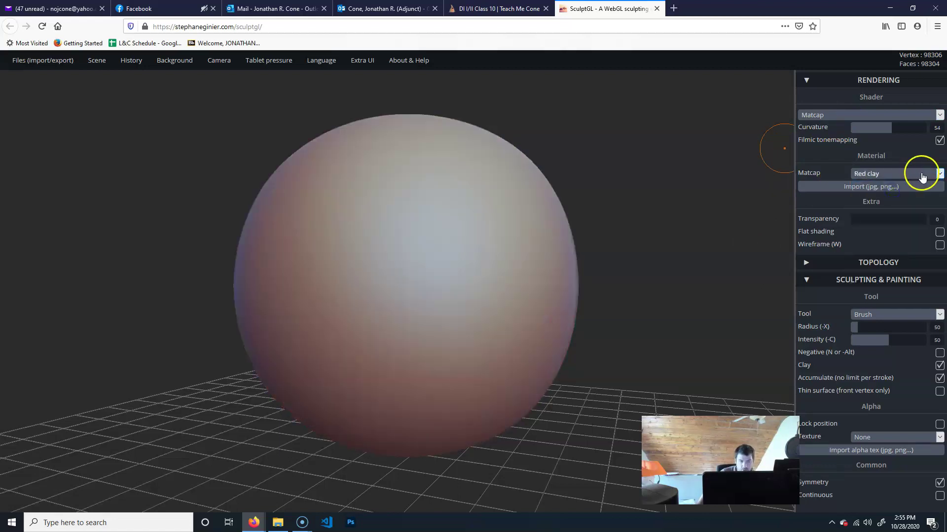
{"action": "left_click", "coordinate": [921, 175]}
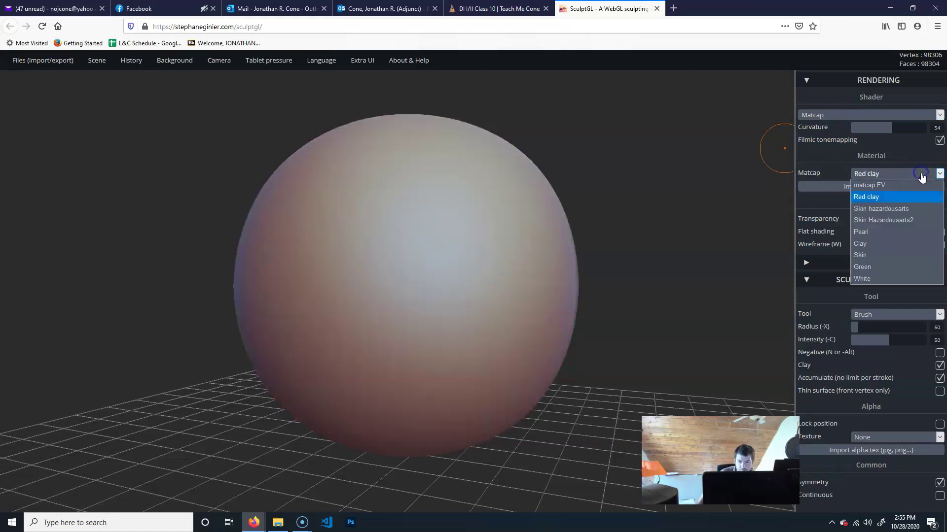
{"action": "left_click", "coordinate": [871, 243]}
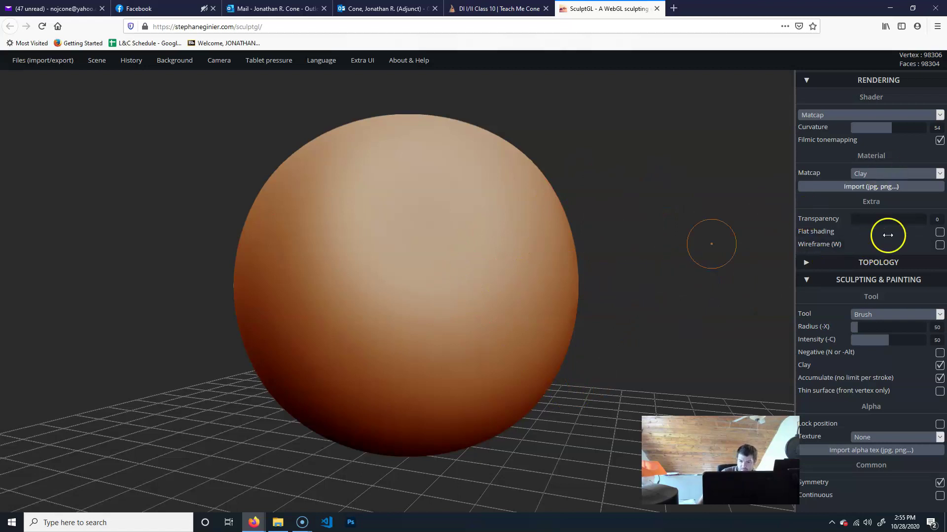
Switch the wireframe on and off to preview the sphere's polygon mesh
{"action": "left_click", "coordinate": [939, 246]}
{"action": "left_click", "coordinate": [939, 246]}
{"action": "left_click", "coordinate": [938, 247]}
{"action": "left_click", "coordinate": [938, 246]}
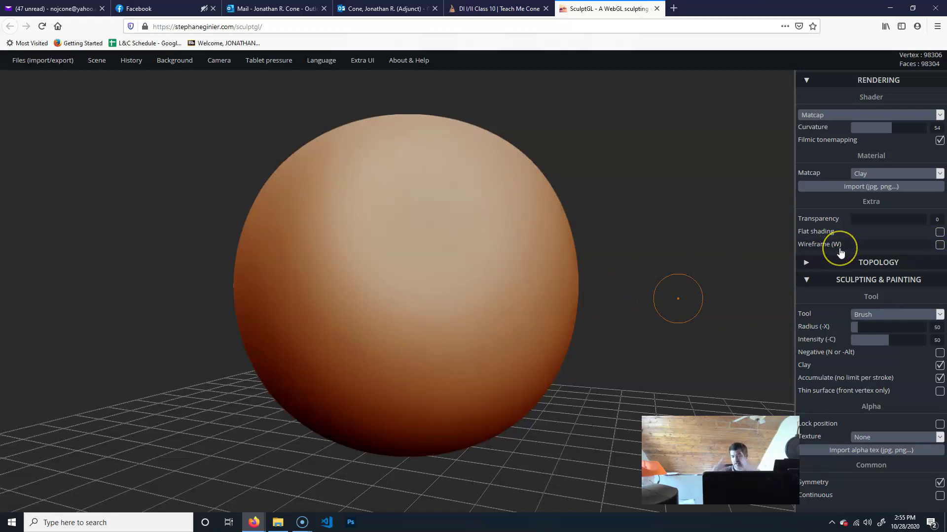
Collapse the sculpting and painting settings, expand the topology settings, and turn on the wireframe display
{"action": "left_click", "coordinate": [810, 267]}
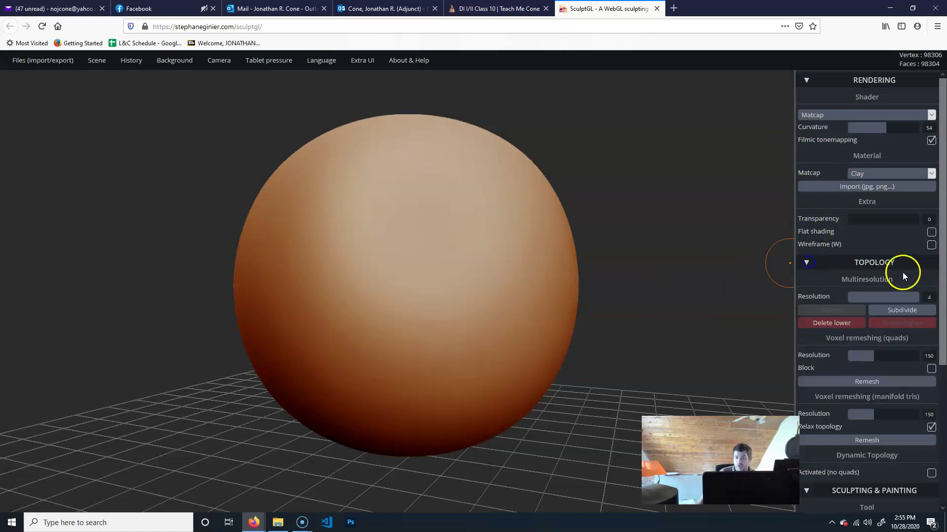
{"action": "left_click", "coordinate": [831, 270]}
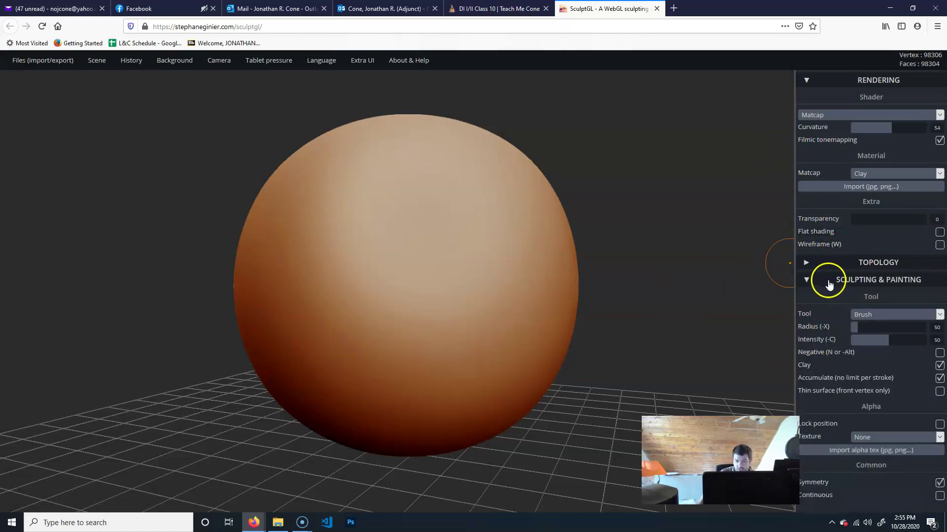
{"action": "left_click", "coordinate": [838, 280]}
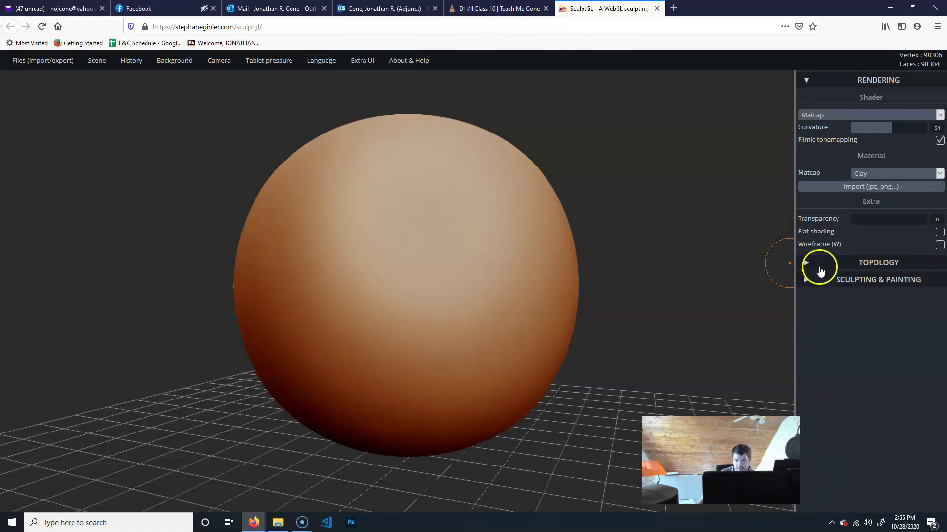
{"action": "left_click", "coordinate": [864, 266]}
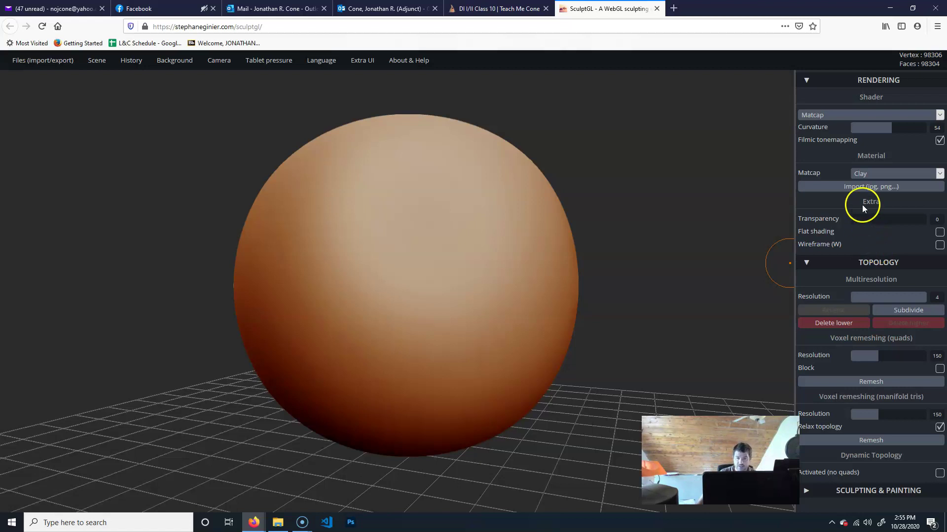
{"action": "left_click", "coordinate": [939, 245]}
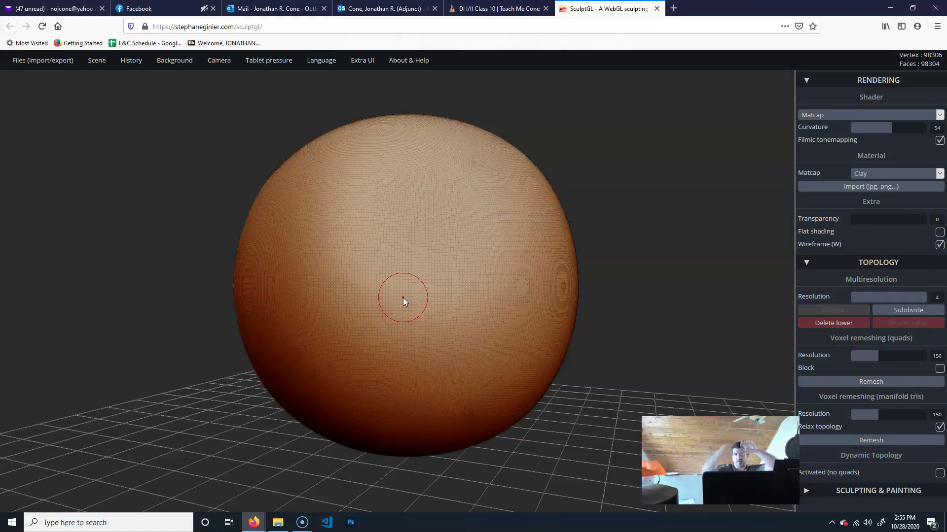
Sculpt a pair of large mirrored protrusions out of the sphere with the Brush tool
{"action": "mouse_move", "coordinate": [403, 298]}
{"action": "left_mouse_down"}
{"action": "mouse_move", "coordinate": [437, 273]}
{"action": "mouse_move", "coordinate": [444, 281]}
{"action": "mouse_move", "coordinate": [473, 207]}
{"action": "mouse_move", "coordinate": [461, 236]}
{"action": "mouse_move", "coordinate": [509, 281]}
{"action": "mouse_move", "coordinate": [471, 232]}
{"action": "mouse_move", "coordinate": [473, 266]}
{"action": "mouse_move", "coordinate": [482, 230]}
{"action": "mouse_move", "coordinate": [508, 205]}
{"action": "mouse_move", "coordinate": [493, 254]}
{"action": "mouse_move", "coordinate": [498, 226]}
{"action": "mouse_move", "coordinate": [503, 280]}
{"action": "mouse_move", "coordinate": [492, 260]}
{"action": "mouse_move", "coordinate": [508, 230]}
{"action": "left_mouse_up"}
{"action": "left_click_drag", "start_coordinate": [703, 209], "coordinate": [750, 235]}
{"action": "mouse_move", "coordinate": [720, 312]}
{"action": "left_mouse_down"}
{"action": "mouse_move", "coordinate": [666, 276]}
{"action": "mouse_move", "coordinate": [629, 282]}
{"action": "mouse_move", "coordinate": [631, 317]}
{"action": "mouse_move", "coordinate": [634, 254]}
{"action": "mouse_move", "coordinate": [596, 296]}
{"action": "mouse_move", "coordinate": [657, 324]}
{"action": "mouse_move", "coordinate": [718, 327]}
{"action": "mouse_move", "coordinate": [522, 253]}
{"action": "left_mouse_up"}
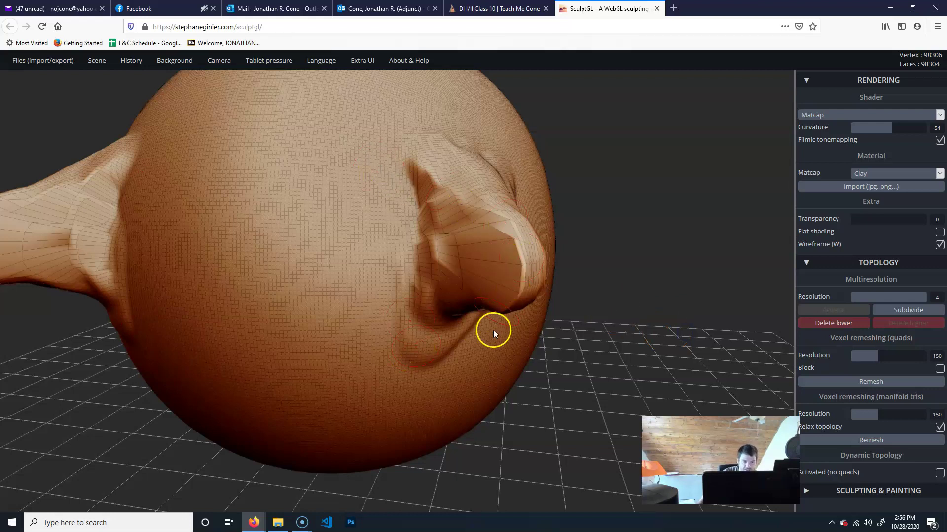
Subdivide the sculpted mesh once, raising its multiresolution level to 5
{"action": "left_click_drag", "start_coordinate": [640, 376], "coordinate": [440, 355]}
{"action": "left_click_drag", "start_coordinate": [628, 378], "coordinate": [746, 369]}
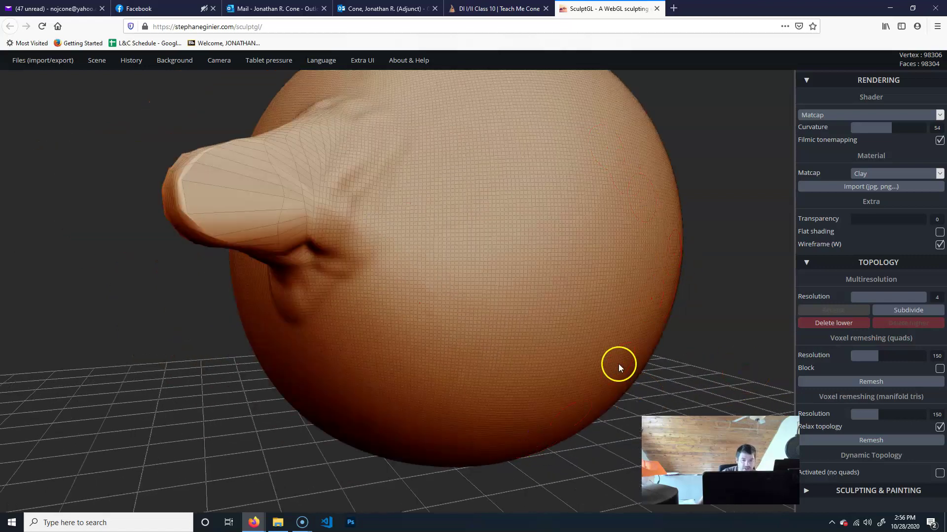
{"action": "mouse_move", "coordinate": [228, 394]}
{"action": "left_mouse_down"}
{"action": "mouse_move", "coordinate": [285, 429]}
{"action": "mouse_move", "coordinate": [291, 408]}
{"action": "mouse_move", "coordinate": [249, 401]}
{"action": "mouse_move", "coordinate": [346, 291]}
{"action": "left_mouse_up"}
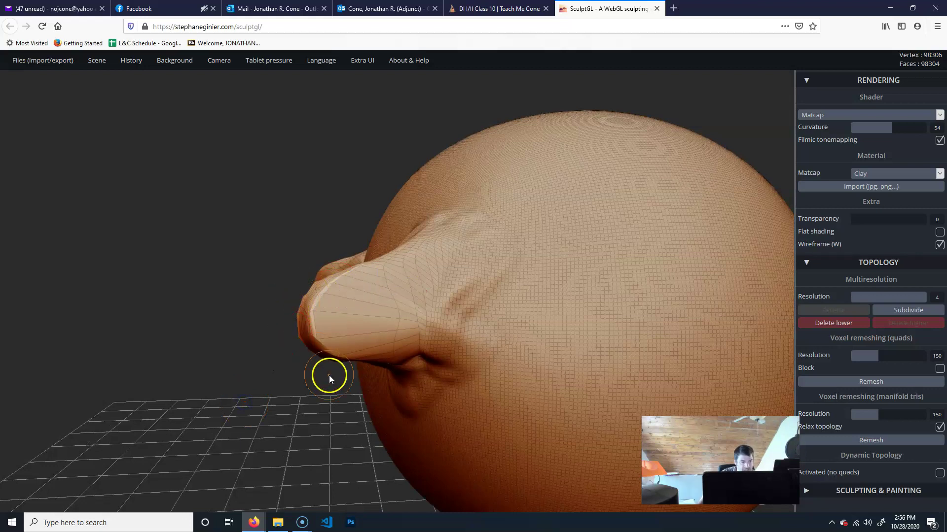
{"action": "mouse_move", "coordinate": [354, 324]}
{"action": "left_mouse_down"}
{"action": "mouse_move", "coordinate": [276, 378]}
{"action": "mouse_move", "coordinate": [236, 315]}
{"action": "mouse_move", "coordinate": [238, 241]}
{"action": "left_mouse_up"}
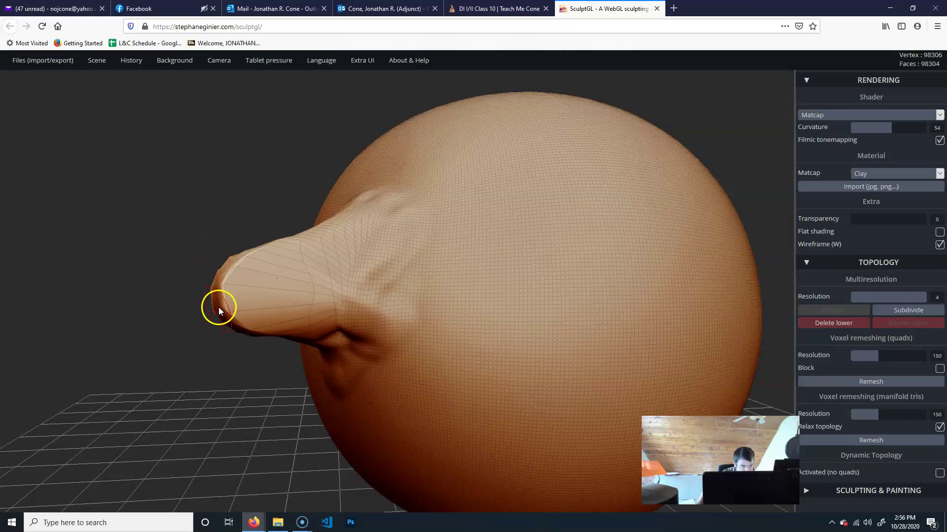
{"action": "left_click_drag", "start_coordinate": [241, 414], "coordinate": [694, 226]}
{"action": "left_click_drag", "start_coordinate": [740, 143], "coordinate": [400, 118], "text": "alt"}
{"action": "left_click_drag", "start_coordinate": [603, 283], "coordinate": [574, 272], "text": "alt"}
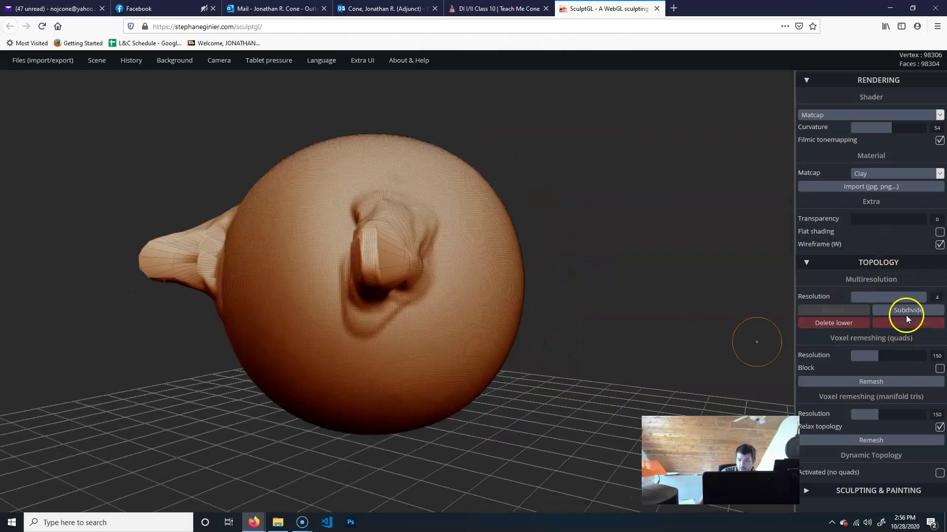
{"action": "right_click_drag", "start_coordinate": [611, 316], "coordinate": [897, 453], "text": "alt"}
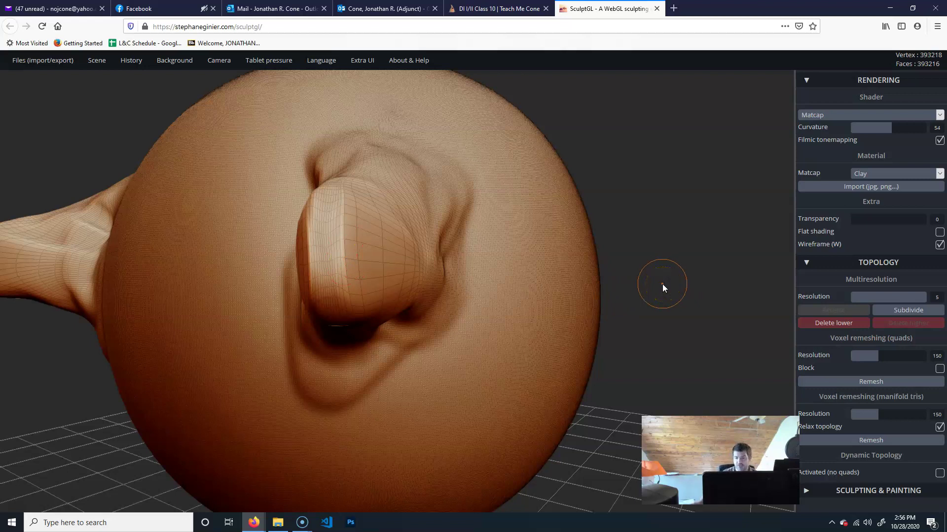
{"action": "mouse_move", "coordinate": [920, 299]}
{"action": "left_mouse_down"}
{"action": "mouse_move", "coordinate": [856, 299]}
{"action": "mouse_move", "coordinate": [930, 302]}
{"action": "mouse_move", "coordinate": [840, 301]}
{"action": "mouse_move", "coordinate": [934, 298]}
{"action": "left_mouse_up"}
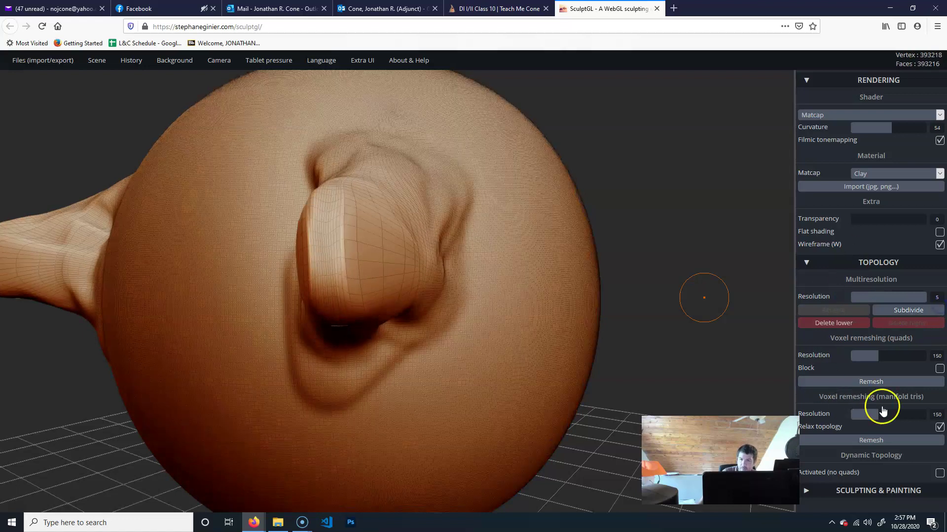
Remesh the model with manifold-triangle voxel remeshing at resolution 150 with relaxed topology
{"action": "left_click", "coordinate": [880, 354]}
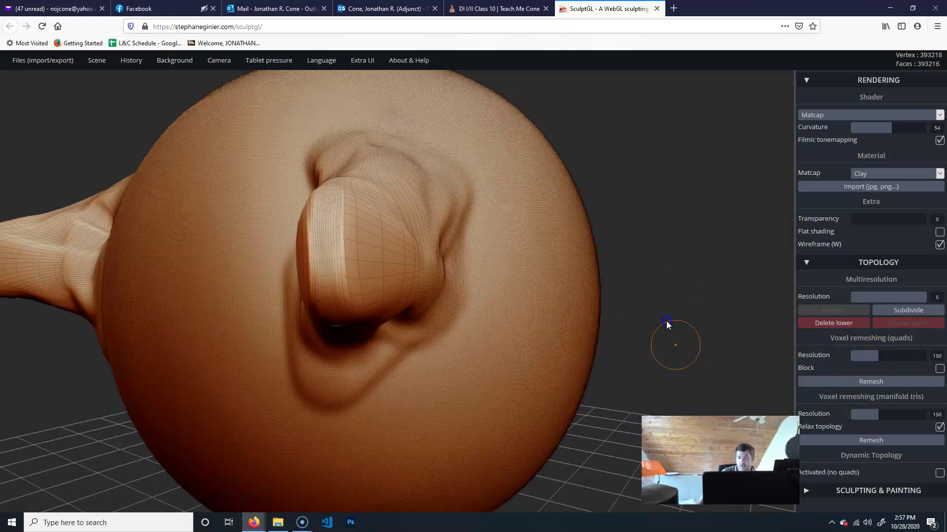
{"action": "left_click_drag", "start_coordinate": [666, 321], "coordinate": [657, 264]}
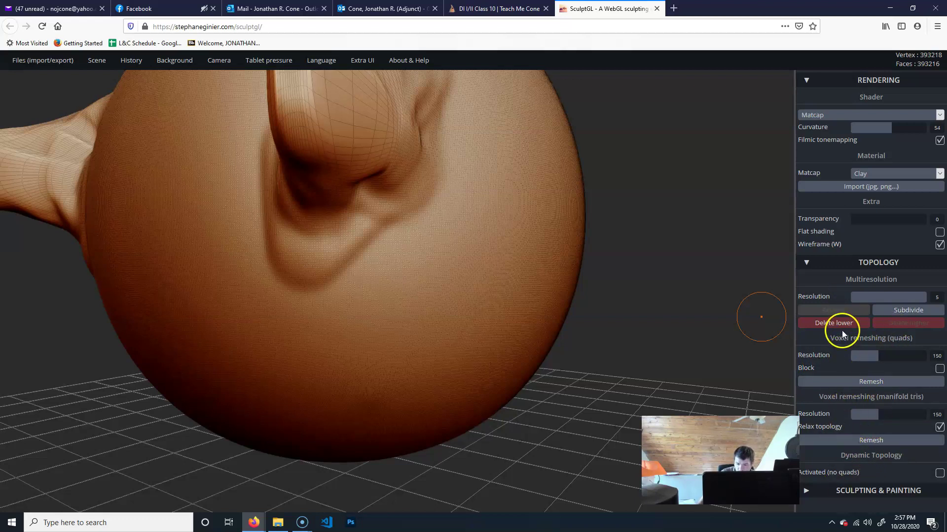
{"action": "left_click", "coordinate": [871, 444]}
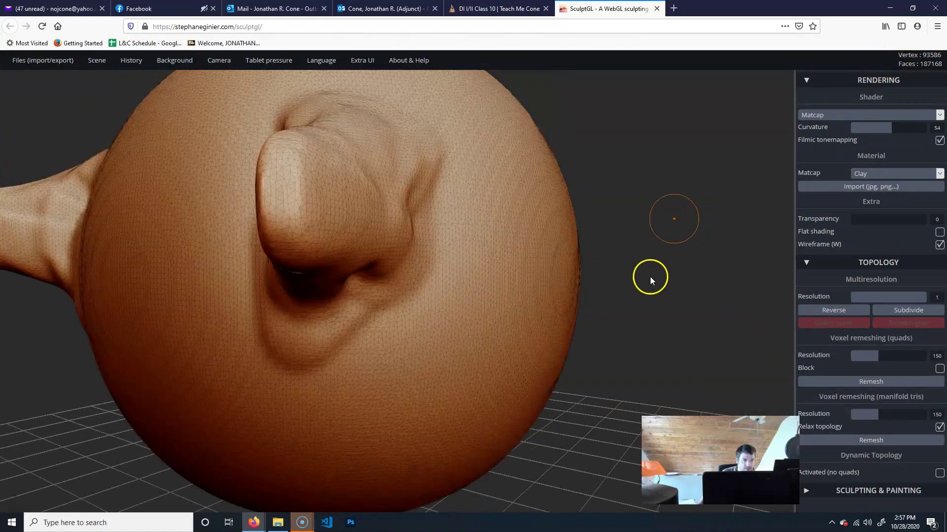
Examine the remeshed triangles on the protrusion and the surrounding sphere from other angles
{"action": "mouse_move", "coordinate": [708, 228]}
{"action": "left_mouse_down", "text": "alt"}
{"action": "mouse_move", "coordinate": [703, 235]}
{"action": "mouse_move", "coordinate": [741, 260]}
{"action": "left_mouse_up", "text": "alt"}
{"action": "left_click_drag", "start_coordinate": [728, 326], "coordinate": [698, 339]}
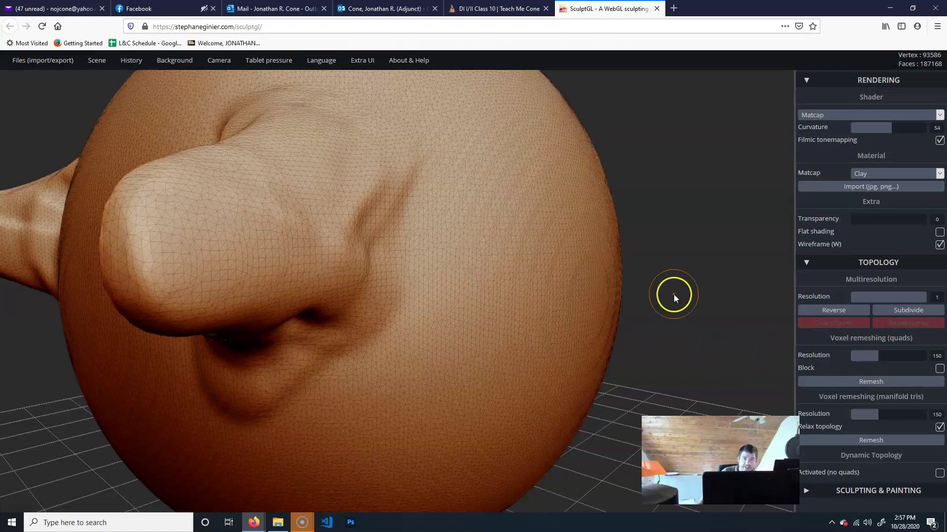
{"action": "left_click", "coordinate": [685, 306]}
{"action": "mouse_move", "coordinate": [687, 340]}
{"action": "right_mouse_down"}
{"action": "mouse_move", "coordinate": [695, 329]}
{"action": "mouse_move", "coordinate": [697, 338]}
{"action": "right_mouse_up"}
{"action": "left_click", "coordinate": [877, 350]}
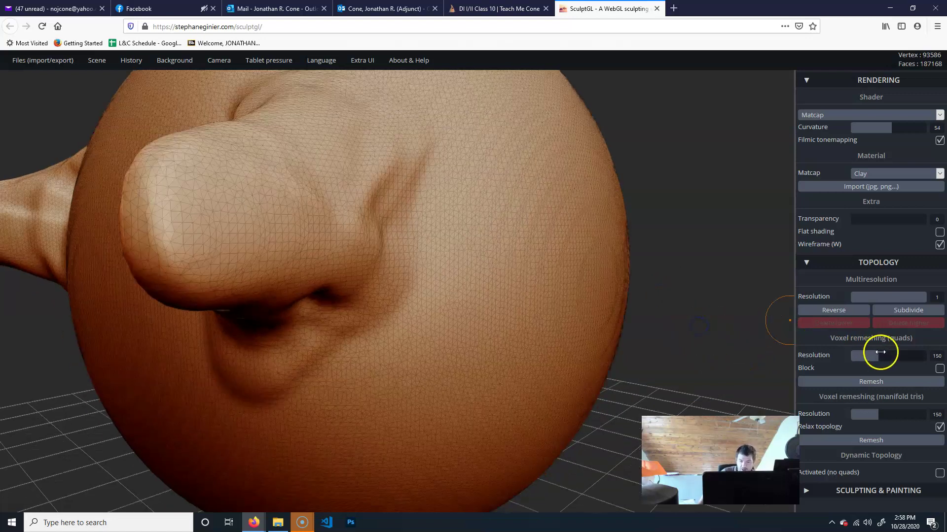
Remesh the model with manifold-triangle voxel remeshing at resolution 54, keeping relaxed topology on
{"action": "left_click", "coordinate": [482, 283]}
{"action": "left_click_drag", "start_coordinate": [878, 356], "coordinate": [863, 358]}
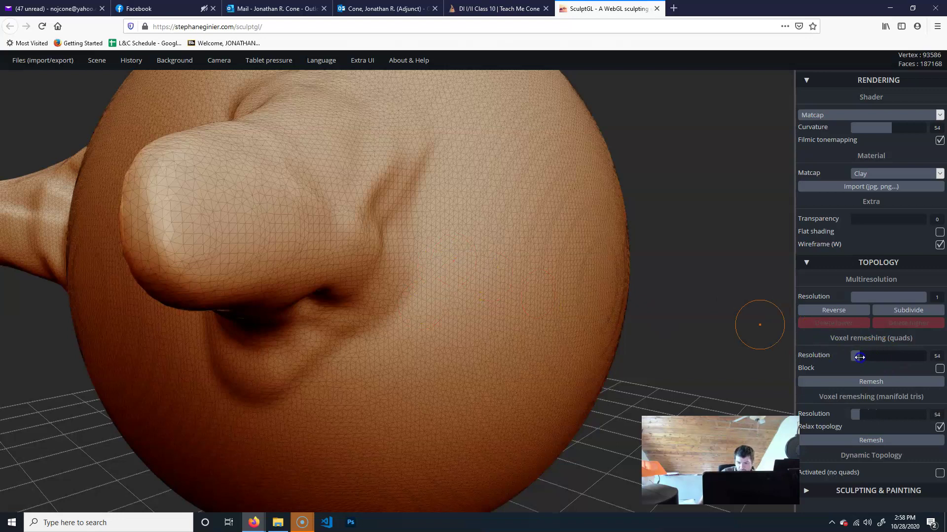
{"action": "left_click", "coordinate": [858, 366]}
{"action": "left_click", "coordinate": [883, 439]}
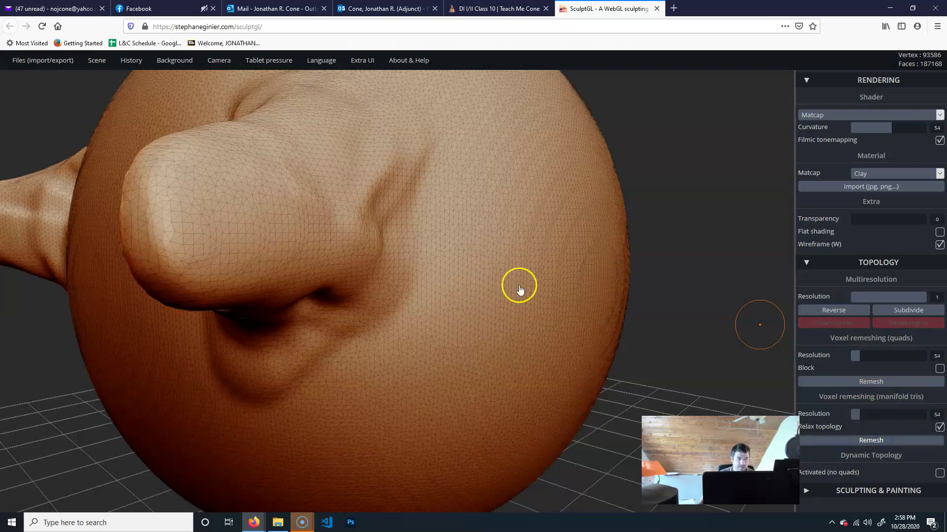
{"action": "left_click", "coordinate": [856, 439]}
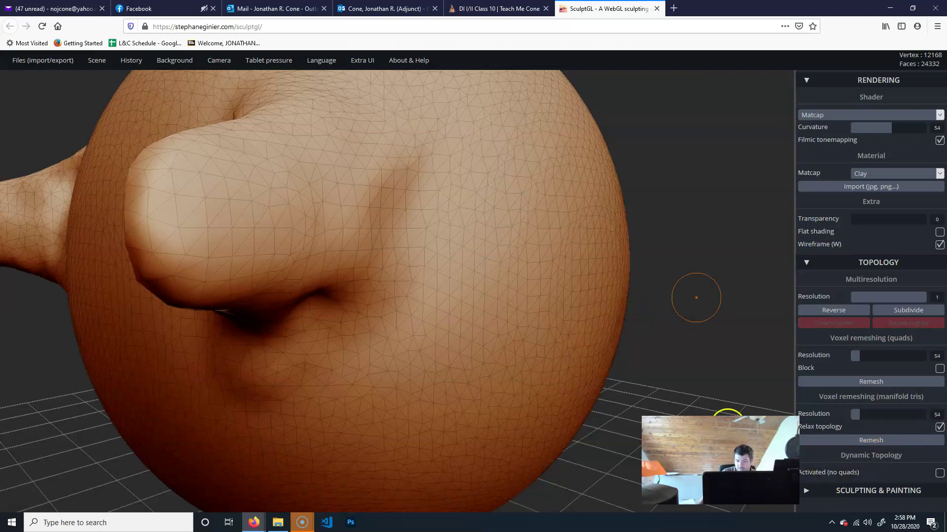
{"action": "key", "text": "F10"}
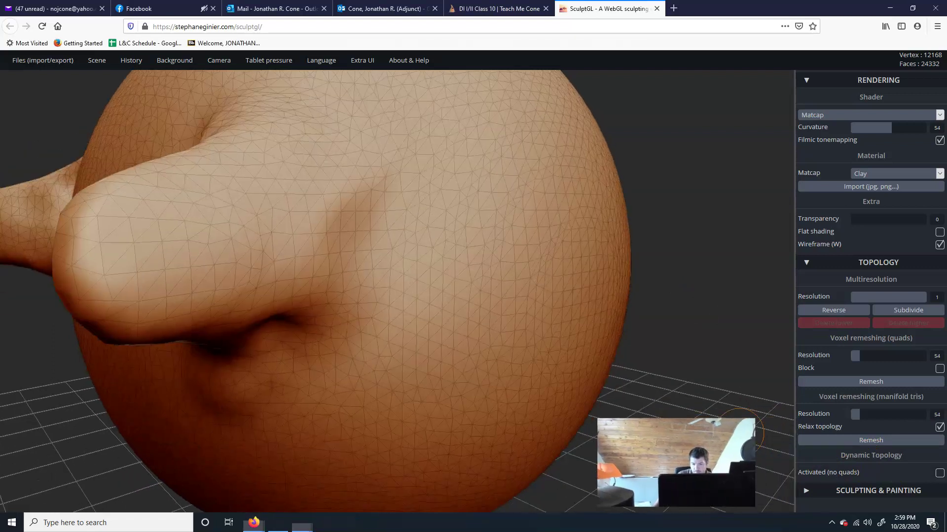
Try sculpting a raised fin beside the protrusion on the coarse mesh with the Brush tool, and undo the strokes
{"action": "left_click_drag", "start_coordinate": [678, 380], "coordinate": [711, 321]}
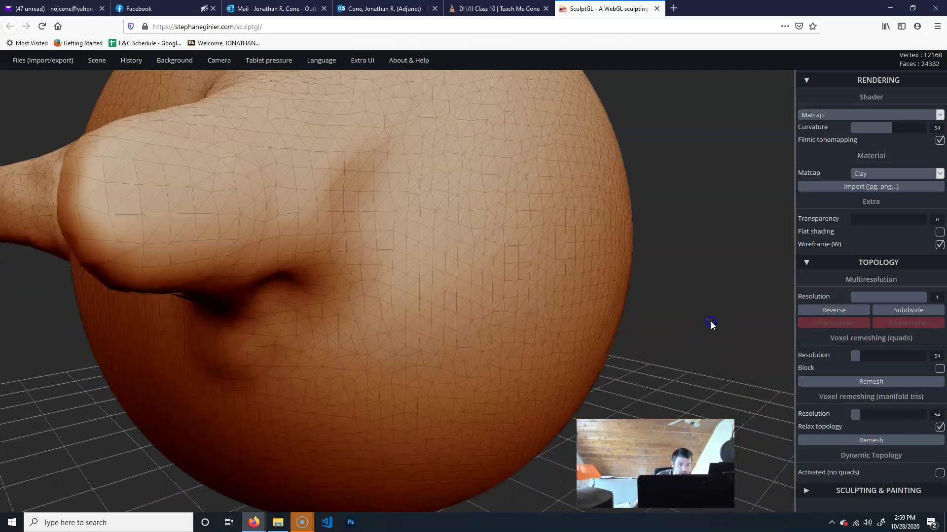
{"action": "mouse_move", "coordinate": [612, 327]}
{"action": "left_mouse_down"}
{"action": "mouse_move", "coordinate": [605, 324]}
{"action": "mouse_move", "coordinate": [656, 327]}
{"action": "left_mouse_up"}
{"action": "scroll", "coordinate": [655, 327], "scroll_direction": "down", "scroll_amount": 5}
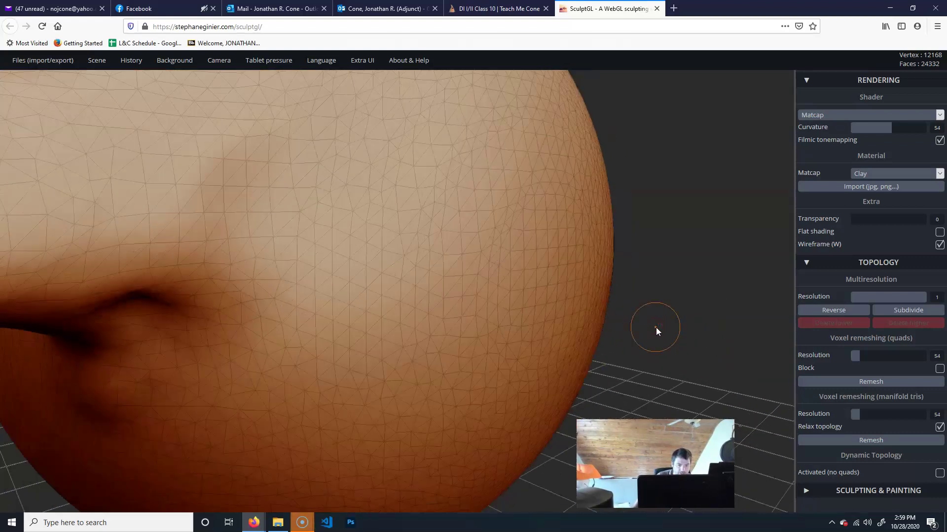
{"action": "mouse_move", "coordinate": [441, 282]}
{"action": "left_mouse_down"}
{"action": "mouse_move", "coordinate": [434, 232]}
{"action": "mouse_move", "coordinate": [409, 308]}
{"action": "left_mouse_up"}
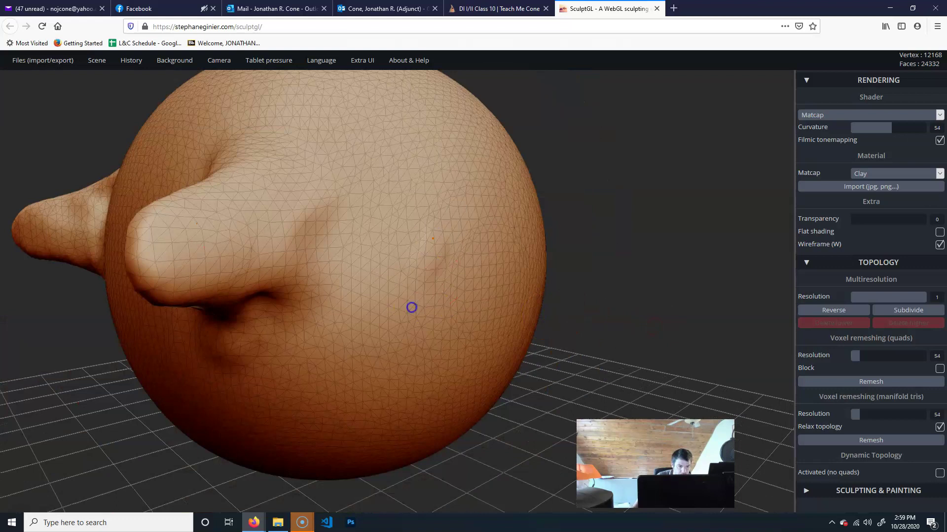
{"action": "mouse_move", "coordinate": [425, 223]}
{"action": "left_mouse_down"}
{"action": "mouse_move", "coordinate": [402, 327]}
{"action": "mouse_move", "coordinate": [425, 228]}
{"action": "mouse_move", "coordinate": [414, 324]}
{"action": "mouse_move", "coordinate": [429, 254]}
{"action": "left_mouse_up"}
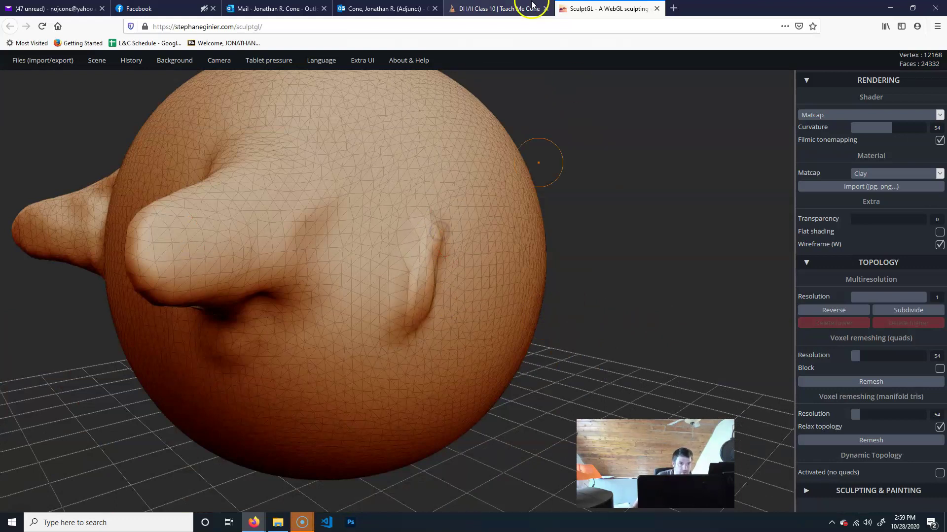
{"action": "mouse_move", "coordinate": [411, 273]}
{"action": "left_mouse_down"}
{"action": "mouse_move", "coordinate": [429, 215]}
{"action": "mouse_move", "coordinate": [418, 277]}
{"action": "mouse_move", "coordinate": [387, 332]}
{"action": "mouse_move", "coordinate": [421, 262]}
{"action": "mouse_move", "coordinate": [397, 286]}
{"action": "mouse_move", "coordinate": [414, 286]}
{"action": "mouse_move", "coordinate": [422, 271]}
{"action": "mouse_move", "coordinate": [569, 336]}
{"action": "mouse_move", "coordinate": [438, 270]}
{"action": "mouse_move", "coordinate": [623, 311]}
{"action": "left_mouse_up"}
{"action": "right_click_drag", "start_coordinate": [624, 311], "coordinate": [607, 317]}
{"action": "mouse_move", "coordinate": [651, 312]}
{"action": "left_mouse_down"}
{"action": "mouse_move", "coordinate": [614, 324]}
{"action": "mouse_move", "coordinate": [652, 346]}
{"action": "left_mouse_up"}
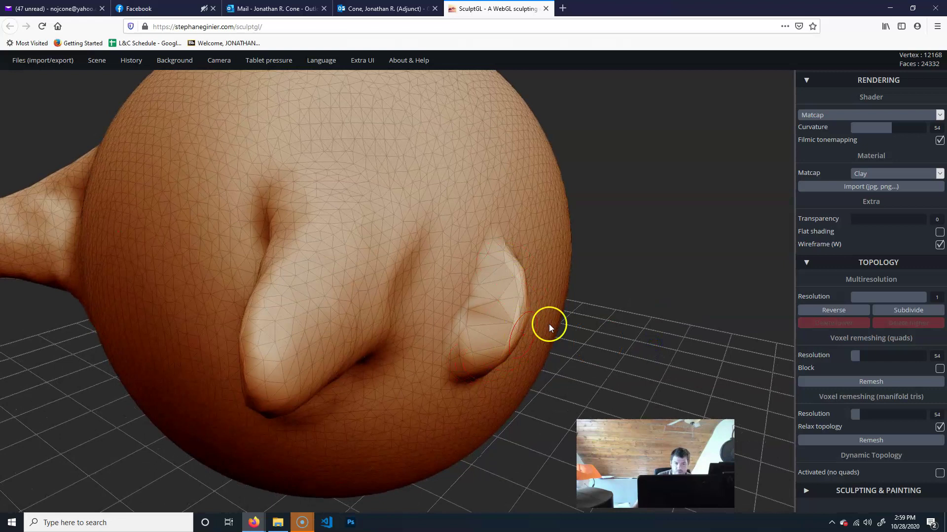
{"action": "key", "text": "ctrl+z"}
{"action": "key", "text": "ctrl+z"}
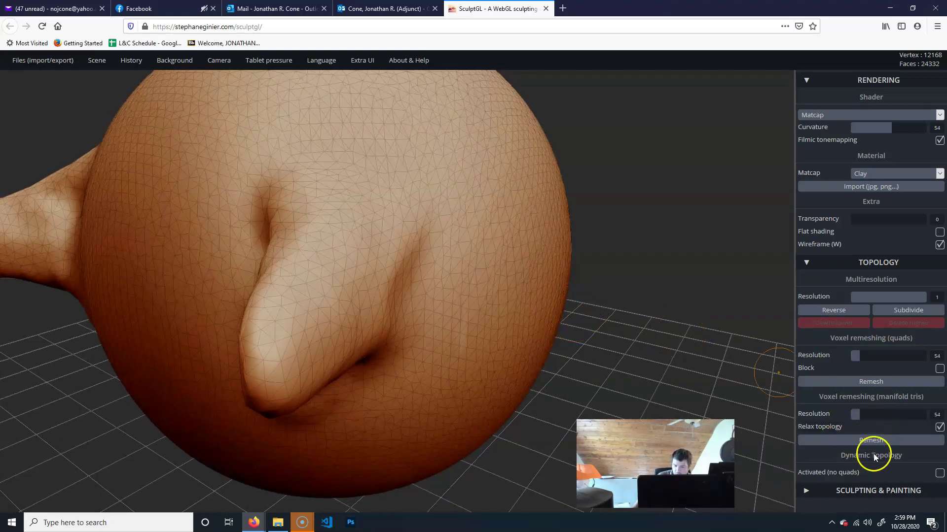
Activate dynamic topology, try a Brush stroke beside the protrusion at subdivision 75, and undo the stroke
{"action": "left_click", "coordinate": [939, 473]}
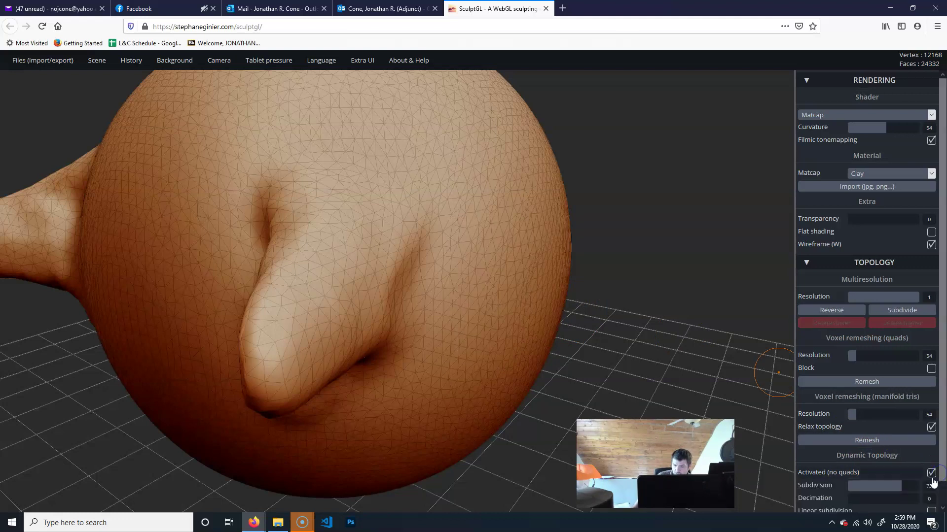
{"action": "scroll", "coordinate": [941, 469], "scroll_direction": "down", "scroll_amount": 1}
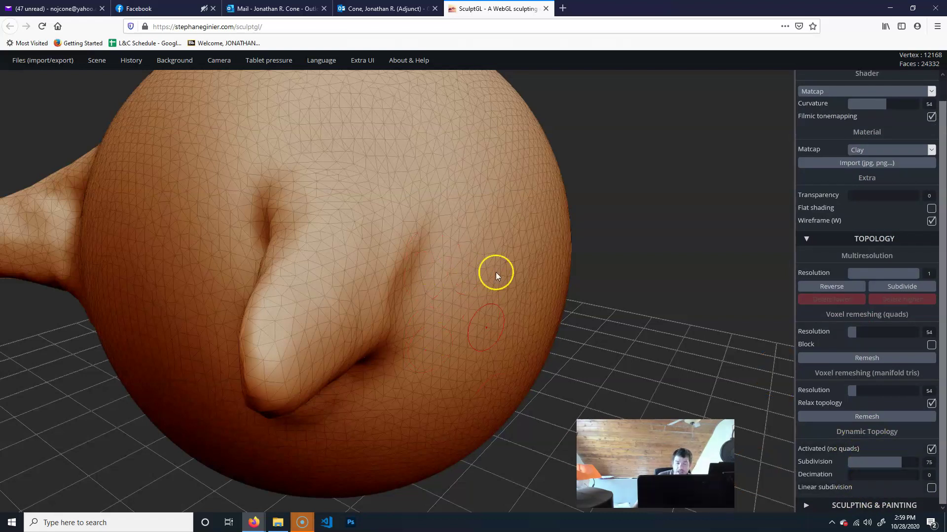
{"action": "mouse_move", "coordinate": [498, 213]}
{"action": "left_mouse_down"}
{"action": "mouse_move", "coordinate": [513, 254]}
{"action": "mouse_move", "coordinate": [508, 344]}
{"action": "mouse_move", "coordinate": [485, 404]}
{"action": "mouse_move", "coordinate": [508, 345]}
{"action": "mouse_move", "coordinate": [517, 230]}
{"action": "mouse_move", "coordinate": [526, 260]}
{"action": "mouse_move", "coordinate": [514, 383]}
{"action": "mouse_move", "coordinate": [511, 227]}
{"action": "mouse_move", "coordinate": [514, 338]}
{"action": "mouse_move", "coordinate": [526, 287]}
{"action": "mouse_move", "coordinate": [528, 338]}
{"action": "mouse_move", "coordinate": [526, 277]}
{"action": "mouse_move", "coordinate": [529, 339]}
{"action": "mouse_move", "coordinate": [534, 312]}
{"action": "mouse_move", "coordinate": [510, 258]}
{"action": "mouse_move", "coordinate": [539, 286]}
{"action": "mouse_move", "coordinate": [513, 363]}
{"action": "left_mouse_up"}
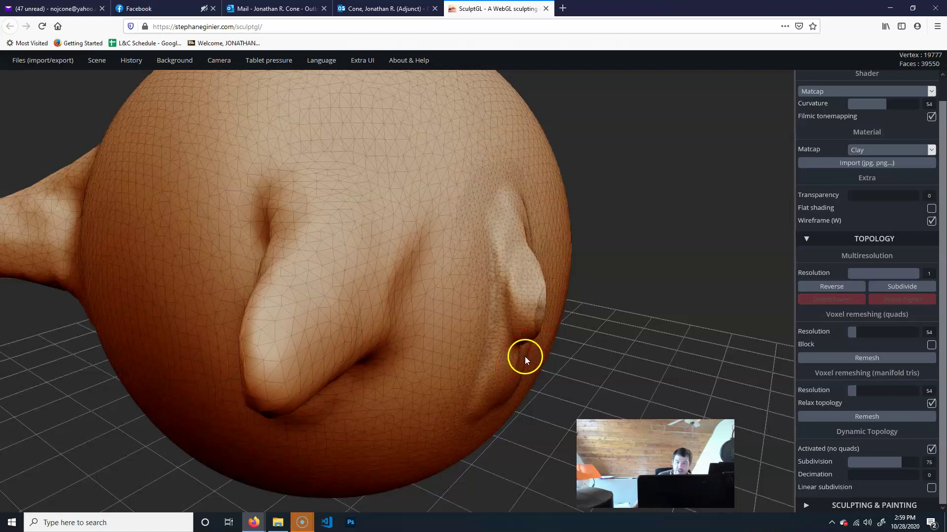
{"action": "key", "text": "ctrl+z"}
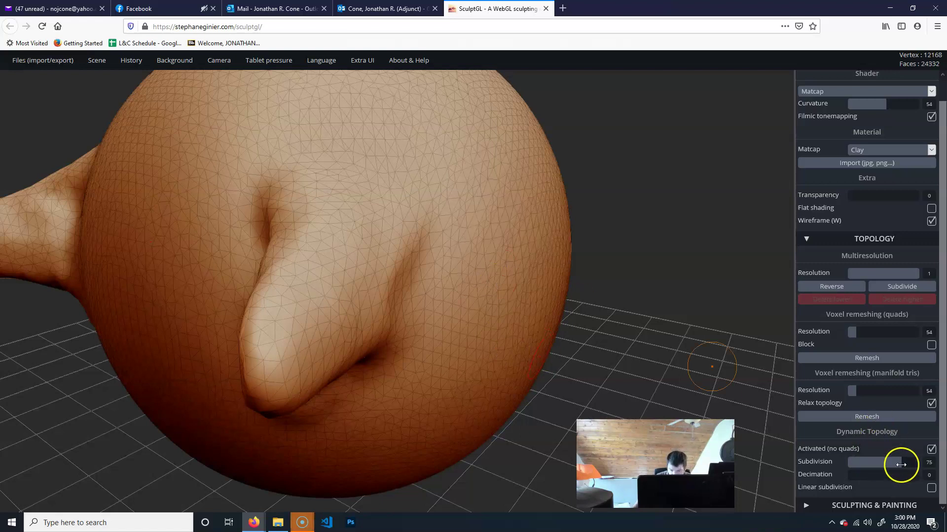
Undo a trial stroke at dynamic subdivision 34, and sculpt a ridge beside the protrusion with subdivision set to 20
{"action": "mouse_move", "coordinate": [515, 276]}
{"action": "left_mouse_down"}
{"action": "mouse_move", "coordinate": [498, 237]}
{"action": "mouse_move", "coordinate": [503, 342]}
{"action": "mouse_move", "coordinate": [511, 252]}
{"action": "left_mouse_up"}
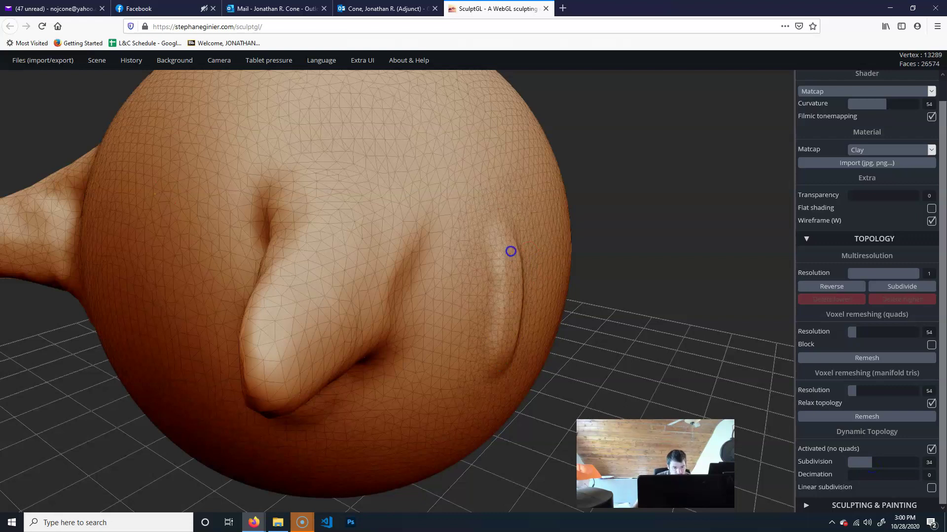
{"action": "key", "text": "ctrl+z"}
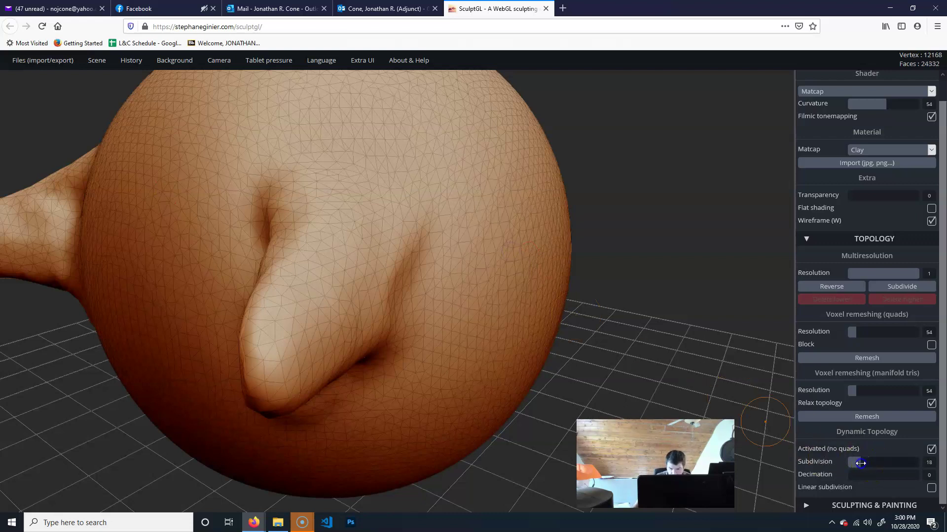
{"action": "mouse_move", "coordinate": [507, 199]}
{"action": "left_mouse_down"}
{"action": "mouse_move", "coordinate": [511, 338]}
{"action": "mouse_move", "coordinate": [503, 203]}
{"action": "mouse_move", "coordinate": [506, 336]}
{"action": "mouse_move", "coordinate": [511, 203]}
{"action": "mouse_move", "coordinate": [513, 321]}
{"action": "left_mouse_up"}
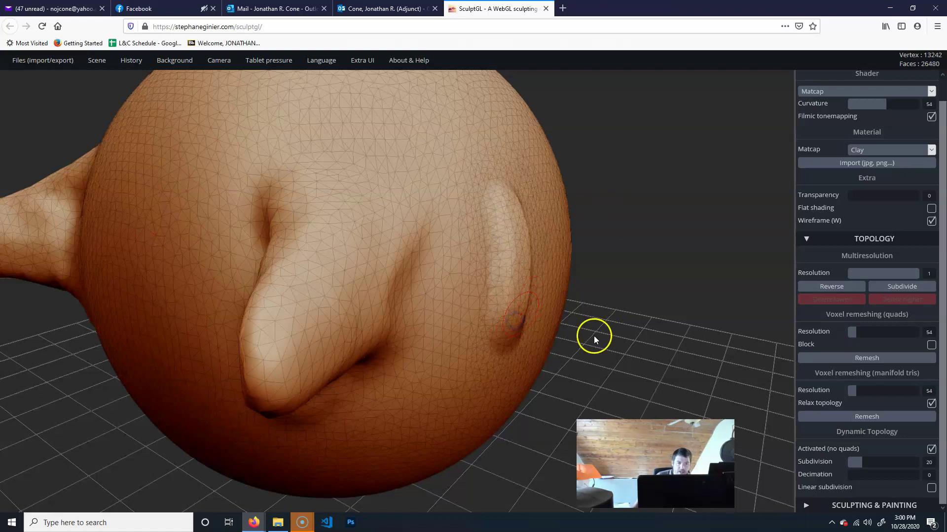
{"action": "scroll", "coordinate": [615, 338], "scroll_direction": "down", "scroll_amount": 5}
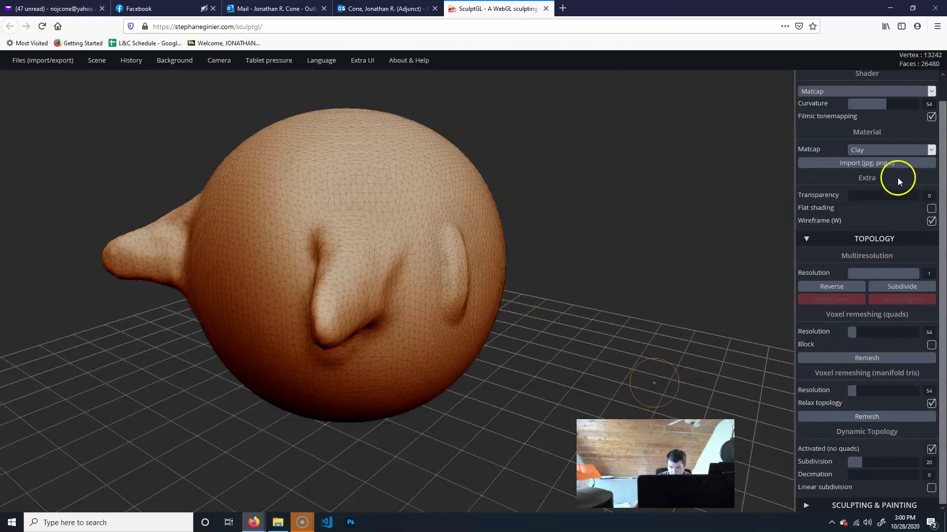
Collapse the topology and rendering settings, and choose the Brush tool in the sculpting and painting settings
{"action": "left_click", "coordinate": [835, 239]}
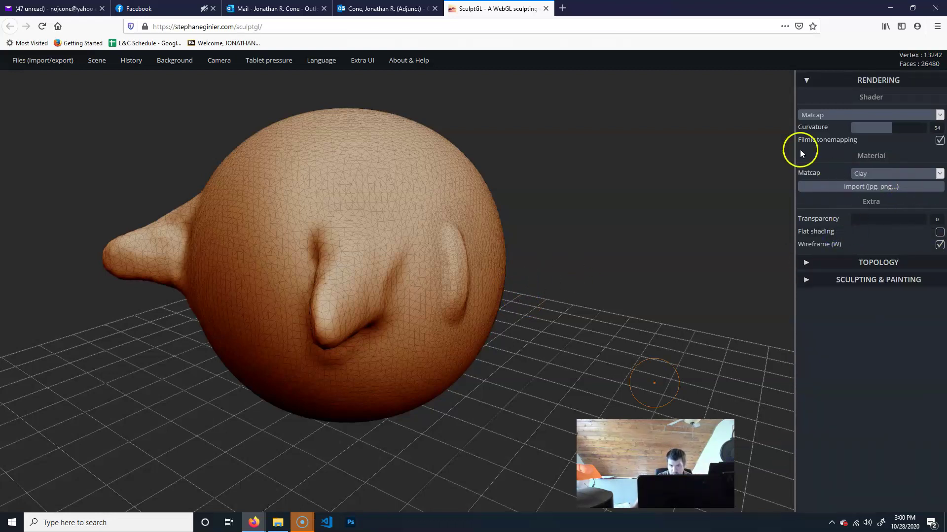
{"action": "left_click", "coordinate": [829, 83]}
{"action": "left_click", "coordinate": [835, 115]}
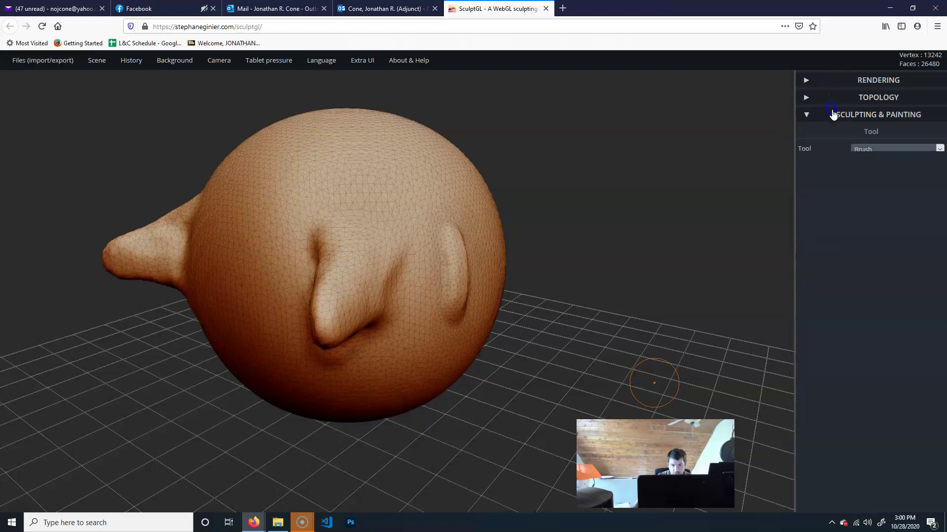
{"action": "middle_click_drag", "start_coordinate": [588, 287], "coordinate": [606, 308]}
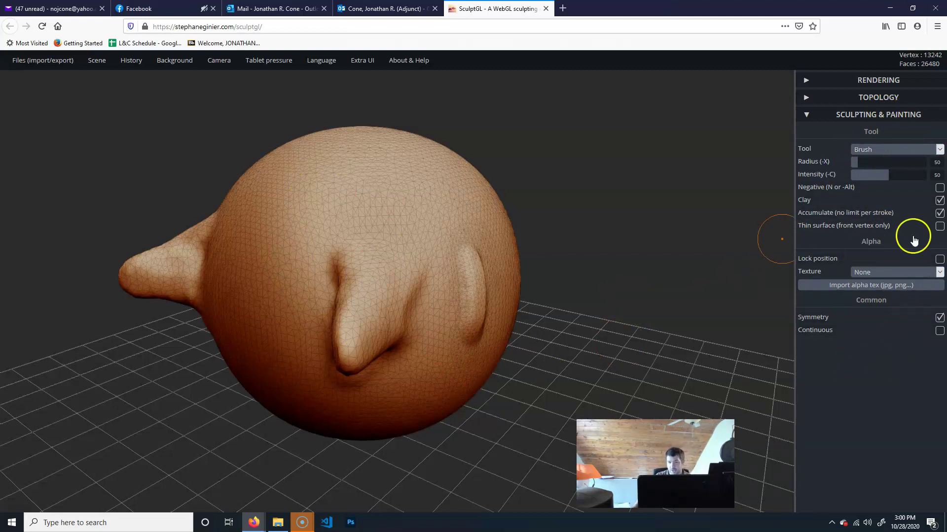
{"action": "left_click", "coordinate": [910, 153]}
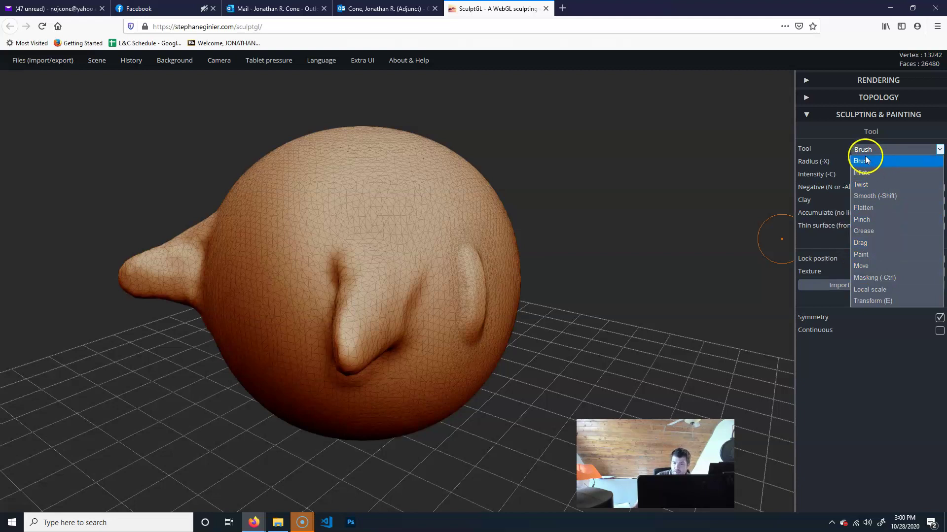
{"action": "left_click", "coordinate": [892, 164]}
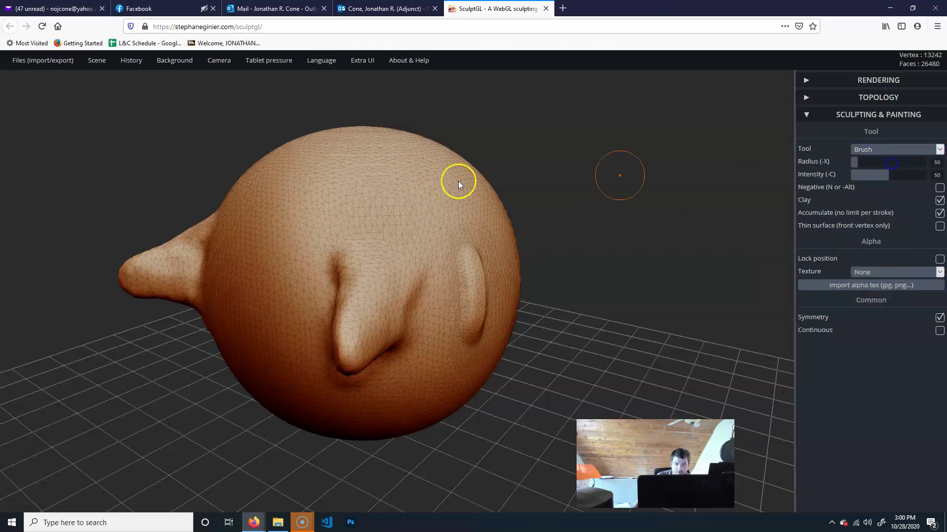
Sculpt a mirrored bump and a negative recess above the protrusion with the Brush, and smooth them down
{"action": "mouse_move", "coordinate": [400, 191]}
{"action": "left_mouse_down"}
{"action": "mouse_move", "coordinate": [359, 223]}
{"action": "mouse_move", "coordinate": [410, 173]}
{"action": "mouse_move", "coordinate": [349, 198]}
{"action": "mouse_move", "coordinate": [367, 189]}
{"action": "left_mouse_up"}
{"action": "key", "text": "ctrl+z"}
{"action": "key", "text": "n"}
{"action": "mouse_move", "coordinate": [422, 192]}
{"action": "left_mouse_down"}
{"action": "mouse_move", "coordinate": [362, 237]}
{"action": "mouse_move", "coordinate": [378, 217]}
{"action": "mouse_move", "coordinate": [426, 203]}
{"action": "mouse_move", "coordinate": [370, 232]}
{"action": "left_mouse_up"}
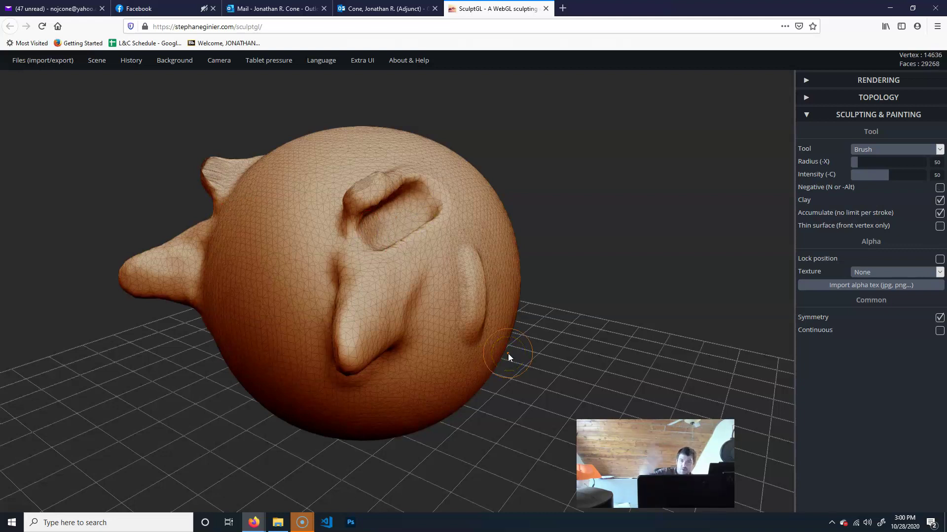
{"action": "mouse_move", "coordinate": [444, 210]}
{"action": "left_mouse_down", "text": "shift"}
{"action": "mouse_move", "coordinate": [385, 259]}
{"action": "mouse_move", "coordinate": [306, 220]}
{"action": "mouse_move", "coordinate": [370, 169]}
{"action": "mouse_move", "coordinate": [360, 224]}
{"action": "mouse_move", "coordinate": [395, 171]}
{"action": "mouse_move", "coordinate": [340, 200]}
{"action": "mouse_move", "coordinate": [359, 189]}
{"action": "mouse_move", "coordinate": [418, 202]}
{"action": "left_mouse_up", "text": "shift"}
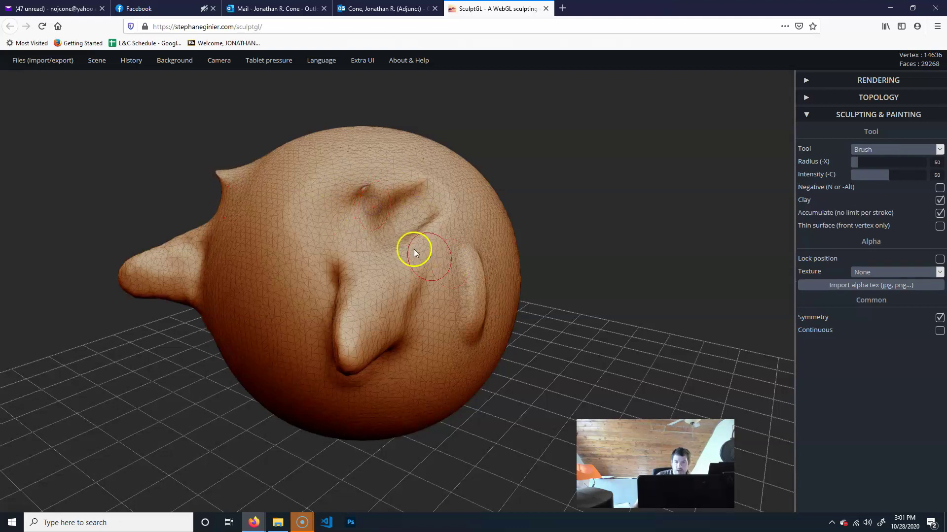
Mask an oval area above the protrusion while building up the clay around it, and stroke the mask's lower edge with the Smooth tool
{"action": "mouse_move", "coordinate": [342, 176]}
{"action": "left_mouse_down", "text": "ctrl"}
{"action": "mouse_move", "coordinate": [311, 243]}
{"action": "mouse_move", "coordinate": [386, 232]}
{"action": "mouse_move", "coordinate": [436, 156]}
{"action": "mouse_move", "coordinate": [372, 156]}
{"action": "mouse_move", "coordinate": [319, 185]}
{"action": "mouse_move", "coordinate": [387, 205]}
{"action": "mouse_move", "coordinate": [354, 168]}
{"action": "mouse_move", "coordinate": [429, 154]}
{"action": "mouse_move", "coordinate": [380, 205]}
{"action": "mouse_move", "coordinate": [398, 165]}
{"action": "mouse_move", "coordinate": [319, 233]}
{"action": "mouse_move", "coordinate": [345, 155]}
{"action": "mouse_move", "coordinate": [401, 135]}
{"action": "mouse_move", "coordinate": [416, 243]}
{"action": "mouse_move", "coordinate": [399, 257]}
{"action": "mouse_move", "coordinate": [424, 194]}
{"action": "mouse_move", "coordinate": [380, 210]}
{"action": "mouse_move", "coordinate": [344, 183]}
{"action": "mouse_move", "coordinate": [432, 314]}
{"action": "mouse_move", "coordinate": [454, 131]}
{"action": "left_mouse_up", "text": "ctrl"}
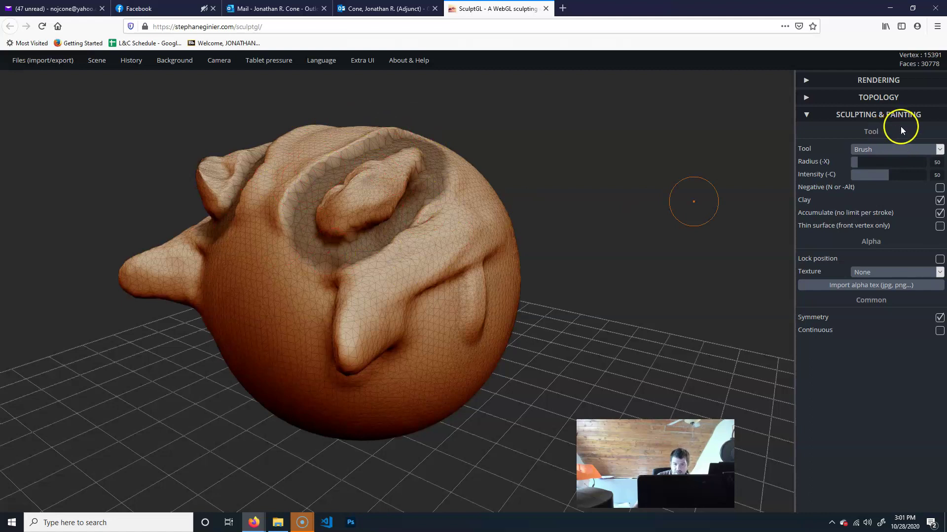
{"action": "left_click", "coordinate": [912, 149]}
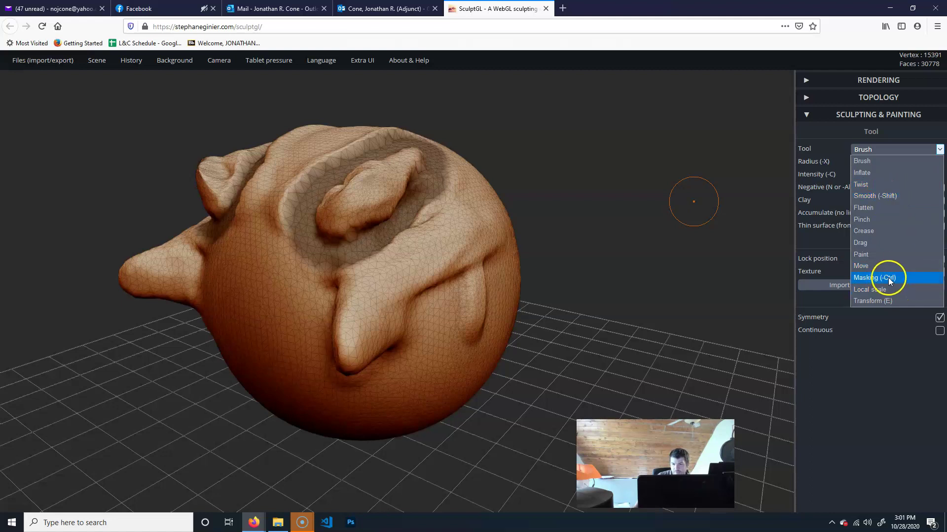
{"action": "left_click", "coordinate": [892, 196]}
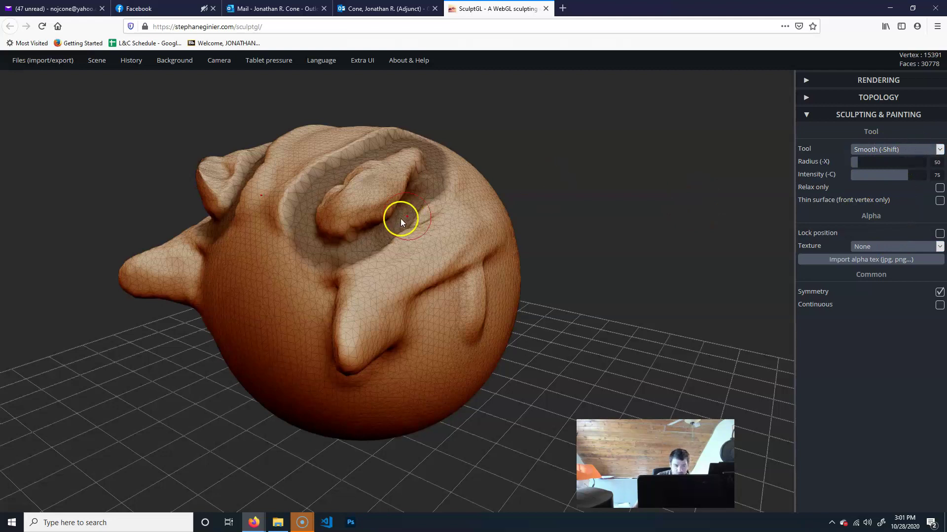
{"action": "mouse_move", "coordinate": [385, 244]}
{"action": "left_mouse_down"}
{"action": "mouse_move", "coordinate": [297, 257]}
{"action": "mouse_move", "coordinate": [281, 217]}
{"action": "mouse_move", "coordinate": [301, 253]}
{"action": "left_mouse_up"}
Carve along the masked edge with the Brush in Negative mode, and paint additional mask toward the other protrusion
{"action": "left_click", "coordinate": [897, 150]}
{"action": "left_click", "coordinate": [883, 161]}
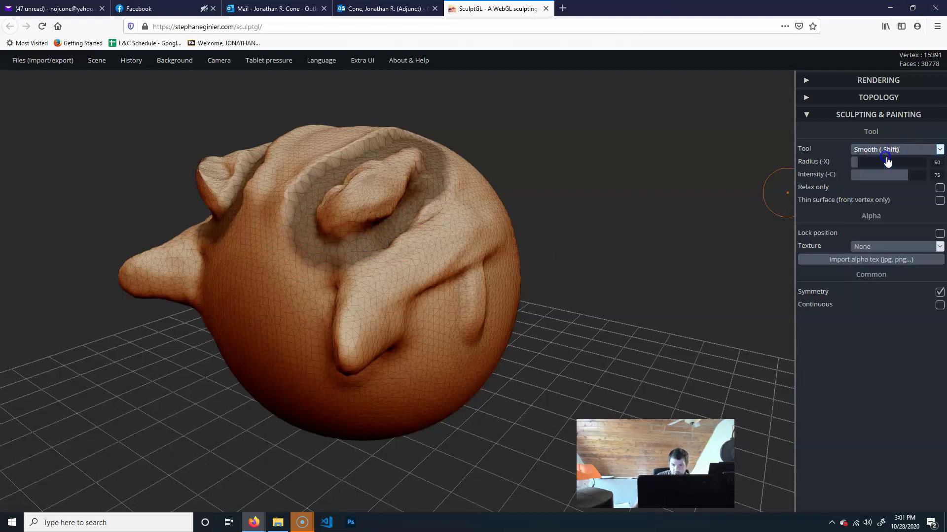
{"action": "mouse_move", "coordinate": [340, 247]}
{"action": "left_mouse_down"}
{"action": "mouse_move", "coordinate": [304, 269]}
{"action": "mouse_move", "coordinate": [286, 243]}
{"action": "left_mouse_up"}
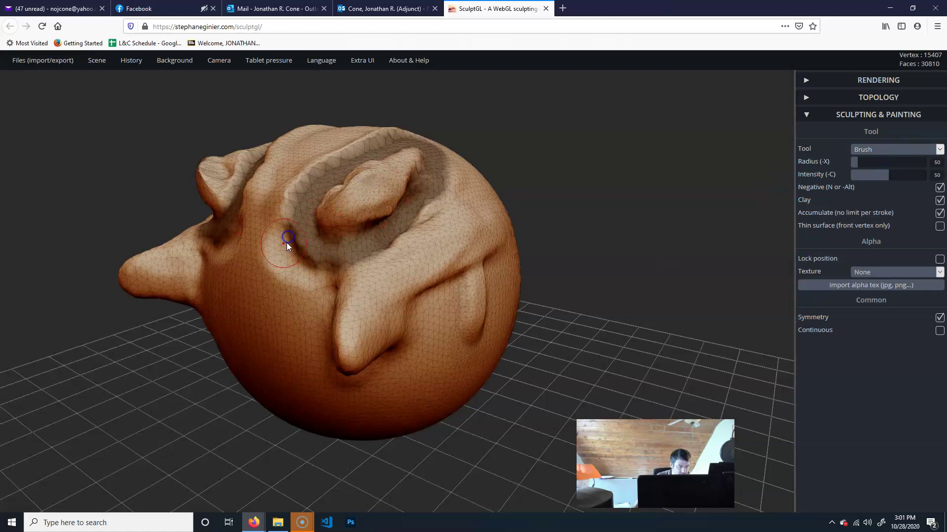
{"action": "key", "text": "ctrl+z"}
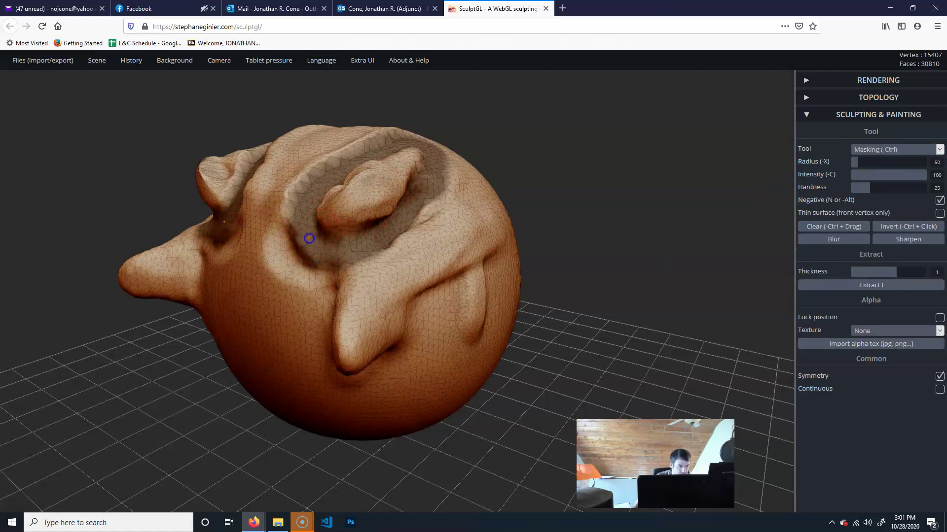
{"action": "mouse_move", "coordinate": [310, 241]}
{"action": "left_mouse_down", "text": "ctrl"}
{"action": "mouse_move", "coordinate": [309, 254]}
{"action": "mouse_move", "coordinate": [287, 257]}
{"action": "mouse_move", "coordinate": [262, 254]}
{"action": "mouse_move", "coordinate": [267, 245]}
{"action": "left_mouse_up", "text": "ctrl"}
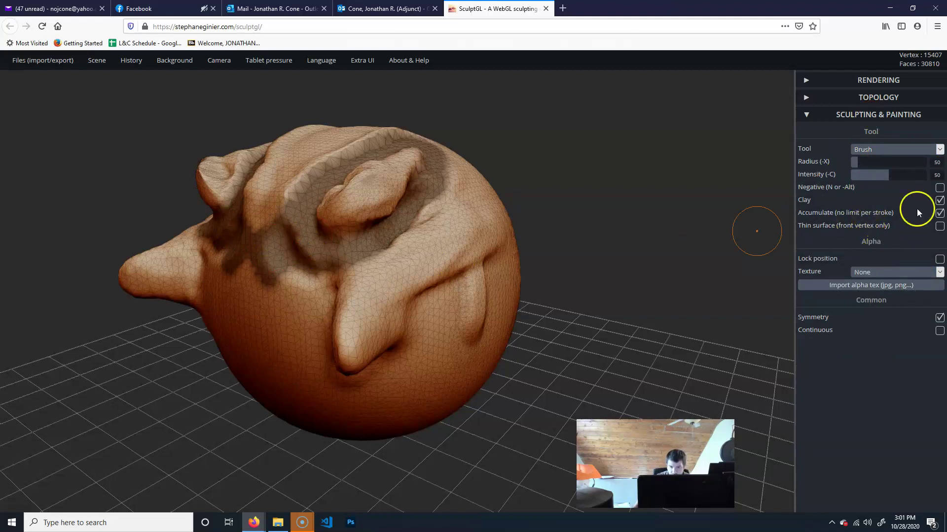
Erase the painted mask from the model with the Masking tool, and turn on its Negative option
{"action": "left_click", "coordinate": [907, 149]}
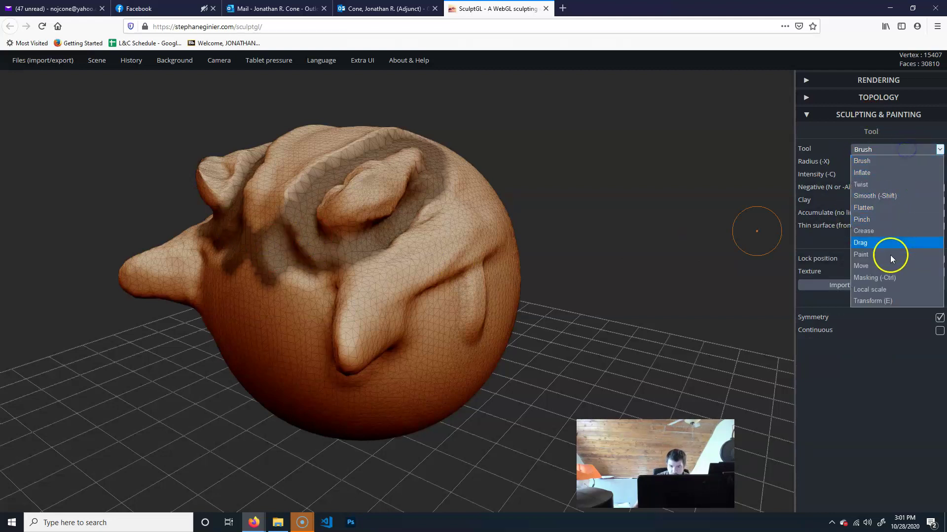
{"action": "left_click", "coordinate": [883, 279]}
{"action": "mouse_move", "coordinate": [311, 265]}
{"action": "left_mouse_down"}
{"action": "mouse_move", "coordinate": [277, 234]}
{"action": "mouse_move", "coordinate": [244, 235]}
{"action": "left_mouse_up"}
{"action": "mouse_move", "coordinate": [376, 244]}
{"action": "left_mouse_down"}
{"action": "mouse_move", "coordinate": [349, 283]}
{"action": "mouse_move", "coordinate": [363, 210]}
{"action": "mouse_move", "coordinate": [374, 214]}
{"action": "mouse_move", "coordinate": [402, 145]}
{"action": "mouse_move", "coordinate": [363, 177]}
{"action": "left_mouse_up"}
{"action": "left_click_drag", "start_coordinate": [639, 148], "coordinate": [644, 177]}
{"action": "mouse_move", "coordinate": [422, 186]}
{"action": "left_mouse_down", "text": "alt"}
{"action": "mouse_move", "coordinate": [441, 178]}
{"action": "mouse_move", "coordinate": [340, 226]}
{"action": "mouse_move", "coordinate": [323, 223]}
{"action": "left_mouse_up", "text": "alt"}
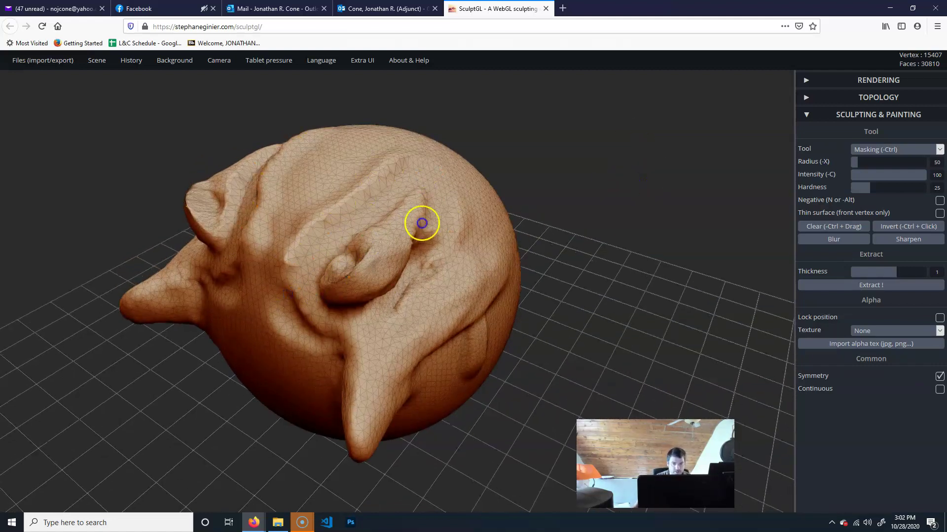
{"action": "key", "text": "n"}
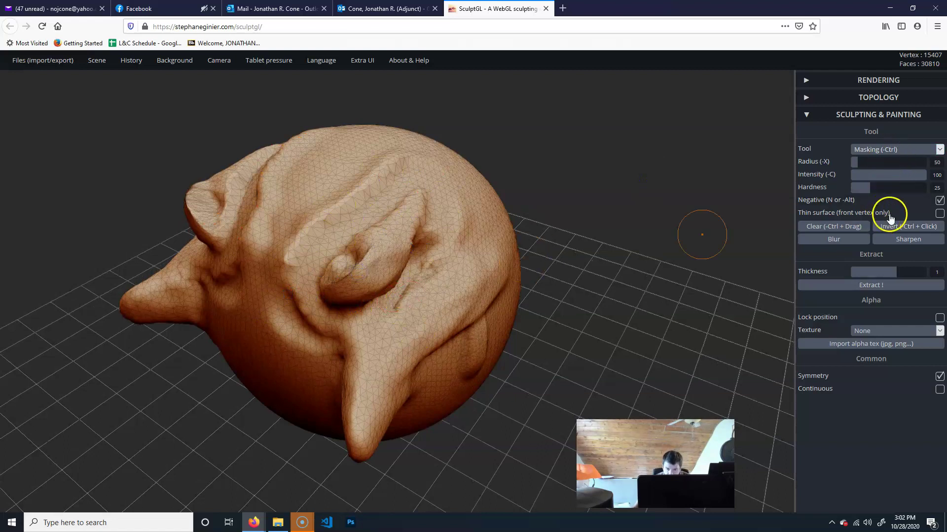
Clear the mask from the model and switch the sculpting tool from Masking to Brush
{"action": "left_click", "coordinate": [836, 226]}
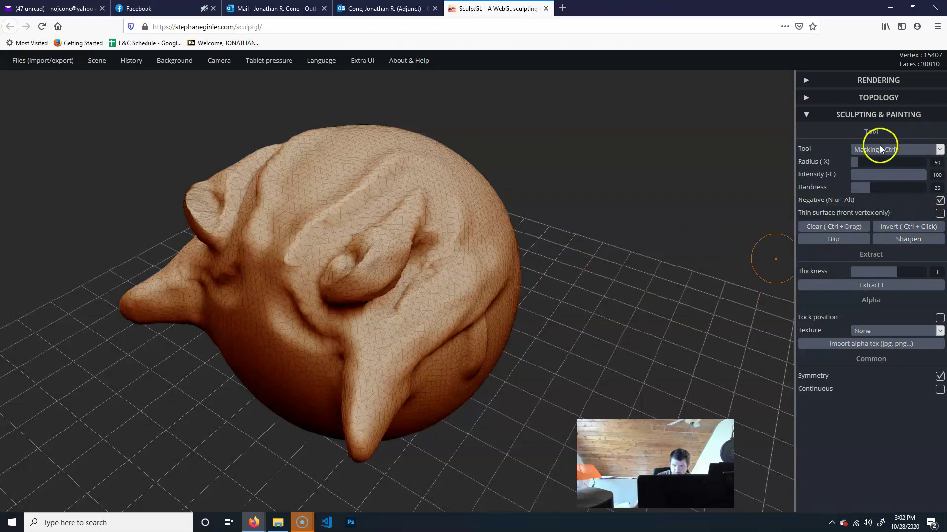
{"action": "left_click", "coordinate": [897, 155]}
{"action": "left_click", "coordinate": [882, 160]}
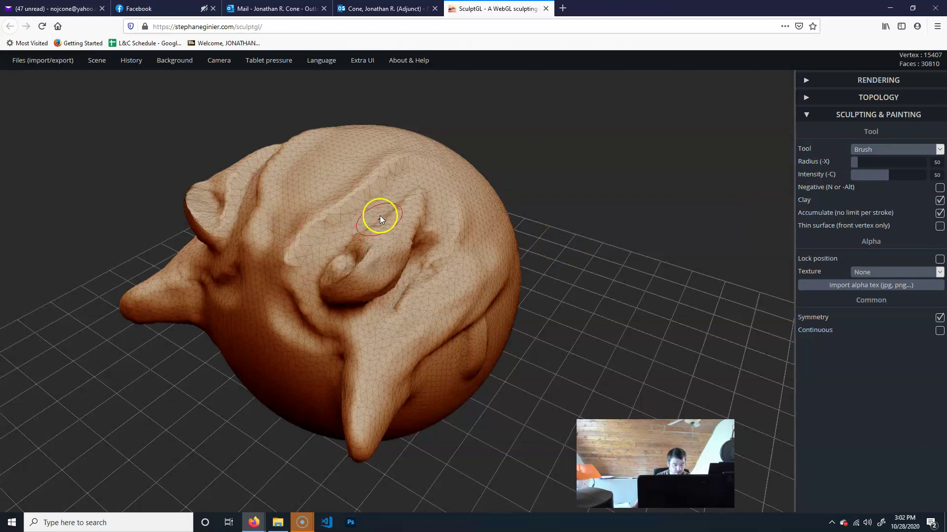
Try Brush radii up to 247, and stroke thin ridges across the model's top with the radius reduced to 13
{"action": "key", "text": "x"}
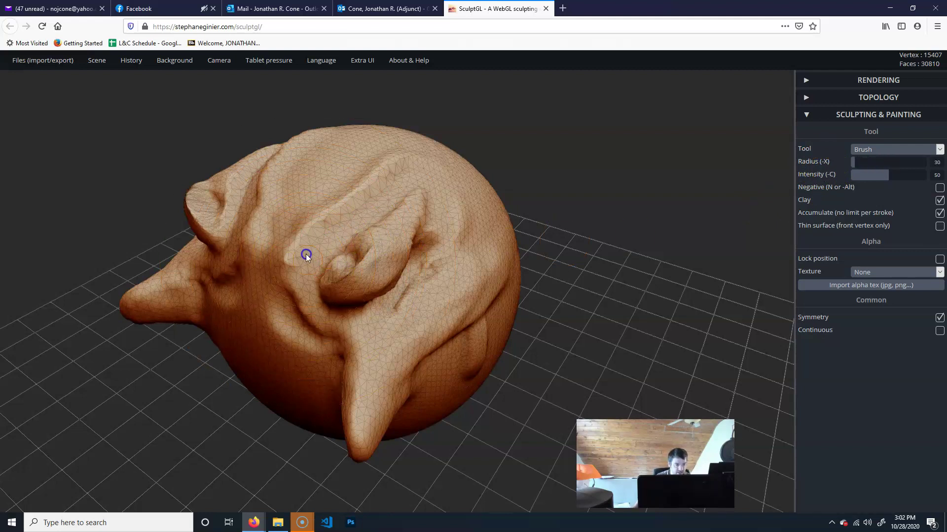
{"action": "key", "text": "x"}
{"action": "left_click", "coordinate": [249, 271]}
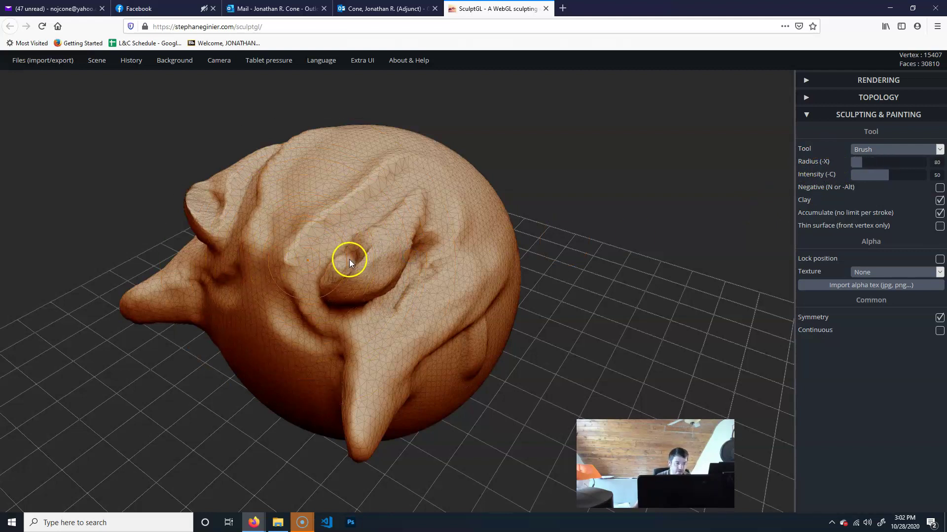
{"action": "key", "text": "x"}
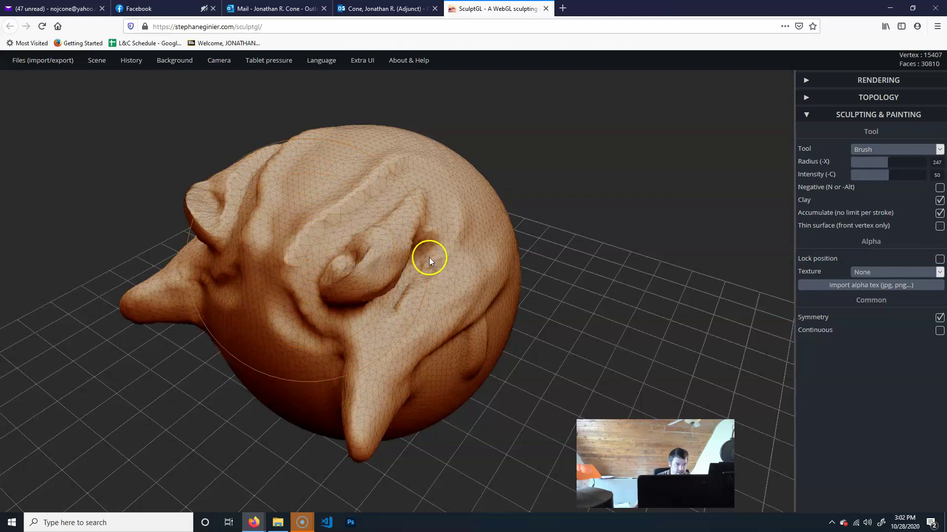
{"action": "mouse_move", "coordinate": [321, 186]}
{"action": "left_mouse_down"}
{"action": "mouse_move", "coordinate": [313, 211]}
{"action": "mouse_move", "coordinate": [342, 169]}
{"action": "mouse_move", "coordinate": [342, 215]}
{"action": "mouse_move", "coordinate": [355, 221]}
{"action": "left_mouse_up"}
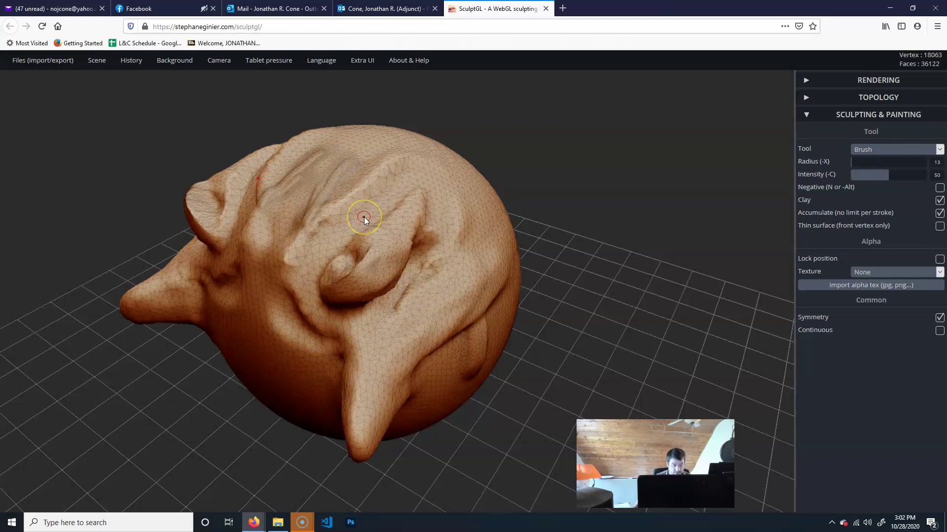
Sculpt fine strokes around the oval bump at varying Brush intensities, and set the radius to 127 and the intensity to 38
{"action": "key", "text": "c"}
{"action": "key", "text": "c"}
{"action": "key", "text": "c"}
{"action": "mouse_move", "coordinate": [394, 162]}
{"action": "left_mouse_down"}
{"action": "mouse_move", "coordinate": [357, 216]}
{"action": "mouse_move", "coordinate": [406, 156]}
{"action": "left_mouse_up"}
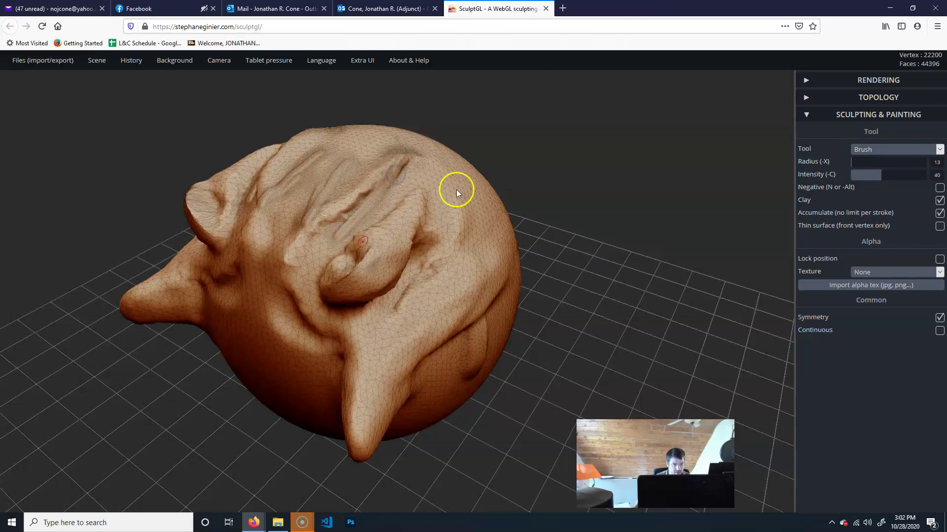
{"action": "mouse_move", "coordinate": [371, 197]}
{"action": "left_mouse_down"}
{"action": "mouse_move", "coordinate": [427, 158]}
{"action": "mouse_move", "coordinate": [437, 195]}
{"action": "left_mouse_up"}
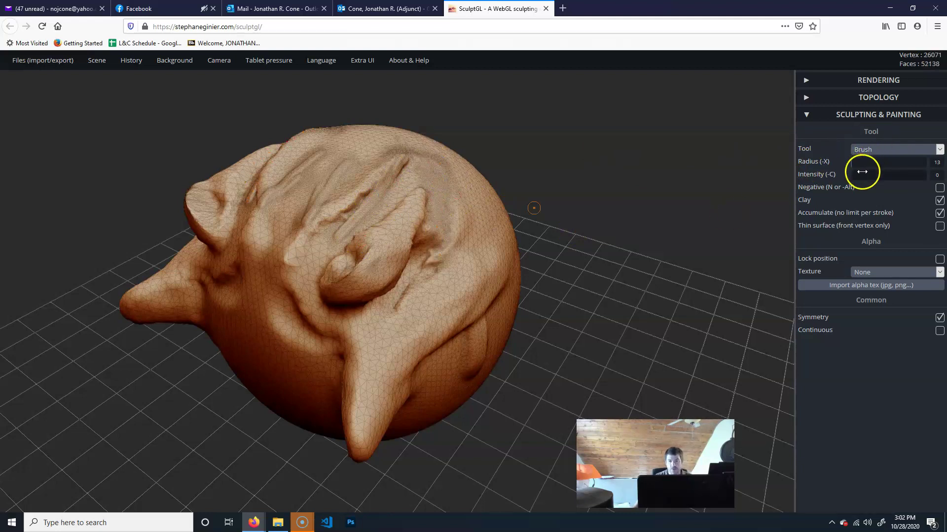
{"action": "left_click_drag", "start_coordinate": [858, 163], "coordinate": [870, 166]}
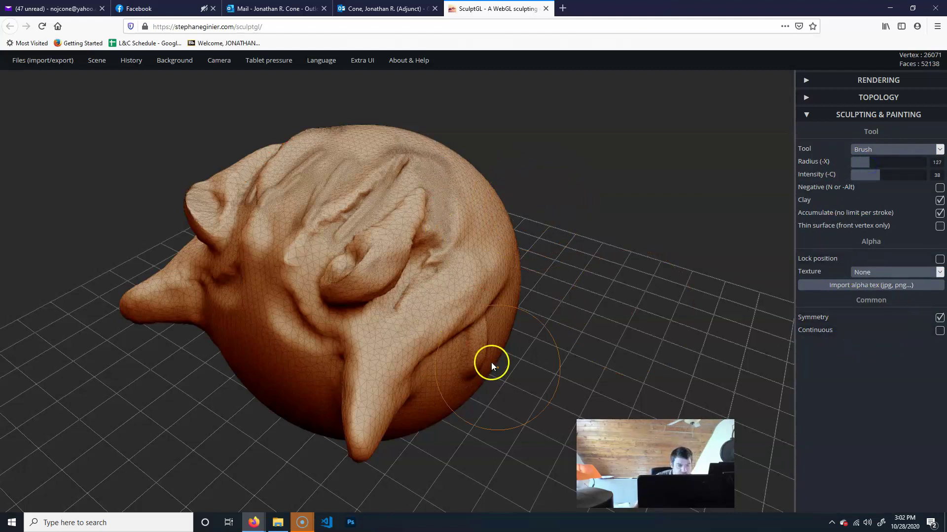
Examine the sculpted form from several angles and distances
{"action": "key", "text": "n"}
{"action": "middle_click_drag", "start_coordinate": [615, 297], "coordinate": [582, 285]}
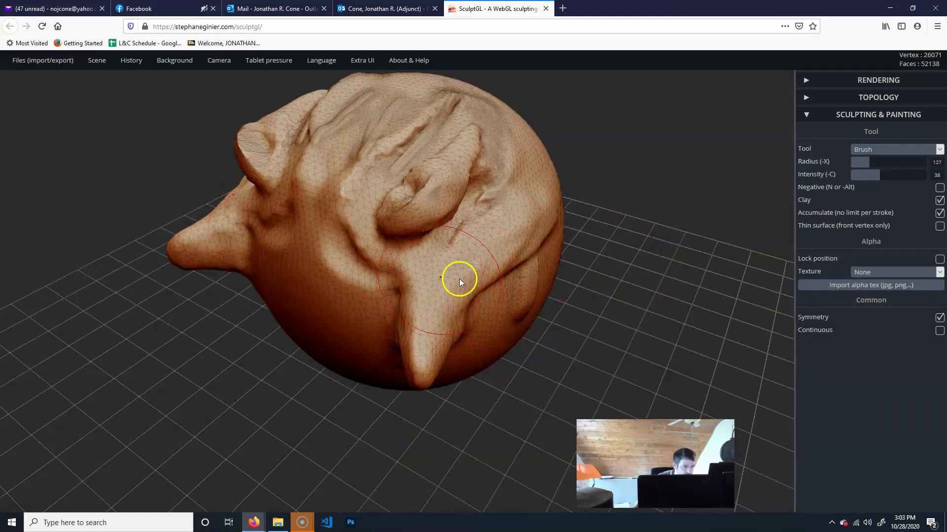
{"action": "key", "text": "n"}
{"action": "right_click_drag", "start_coordinate": [658, 229], "coordinate": [619, 205]}
{"action": "key", "text": "n"}
{"action": "mouse_move", "coordinate": [552, 289]}
{"action": "left_mouse_down"}
{"action": "mouse_move", "coordinate": [569, 235]}
{"action": "mouse_move", "coordinate": [566, 294]}
{"action": "mouse_move", "coordinate": [575, 288]}
{"action": "mouse_move", "coordinate": [600, 152]}
{"action": "mouse_move", "coordinate": [421, 271]}
{"action": "mouse_move", "coordinate": [656, 246]}
{"action": "mouse_move", "coordinate": [664, 223]}
{"action": "mouse_move", "coordinate": [673, 234]}
{"action": "mouse_move", "coordinate": [657, 207]}
{"action": "mouse_move", "coordinate": [537, 217]}
{"action": "mouse_move", "coordinate": [714, 220]}
{"action": "mouse_move", "coordinate": [637, 242]}
{"action": "left_mouse_up"}
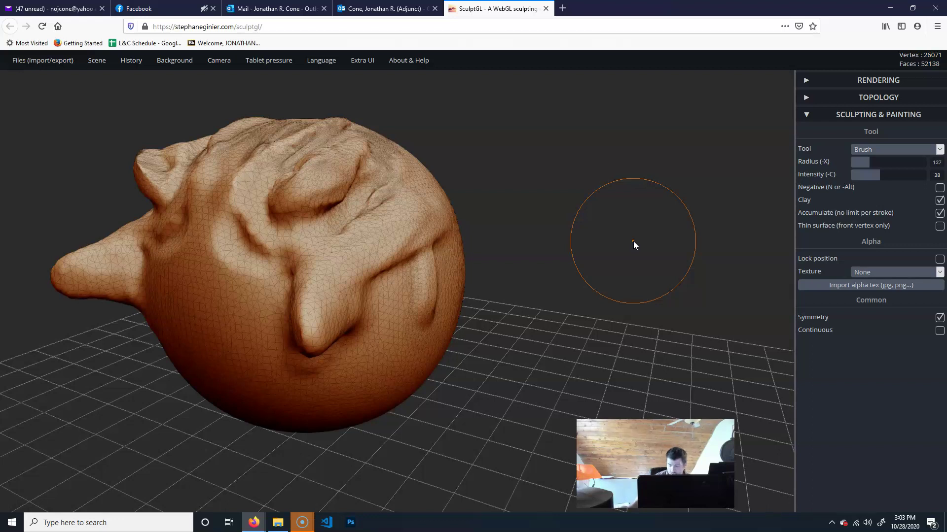
{"action": "left_click_drag", "start_coordinate": [543, 290], "coordinate": [610, 256]}
{"action": "mouse_move", "coordinate": [569, 280]}
{"action": "left_mouse_down"}
{"action": "mouse_move", "coordinate": [592, 270]}
{"action": "mouse_move", "coordinate": [578, 281]}
{"action": "left_mouse_up"}
{"action": "scroll", "coordinate": [587, 269], "scroll_direction": "down", "scroll_amount": 4}
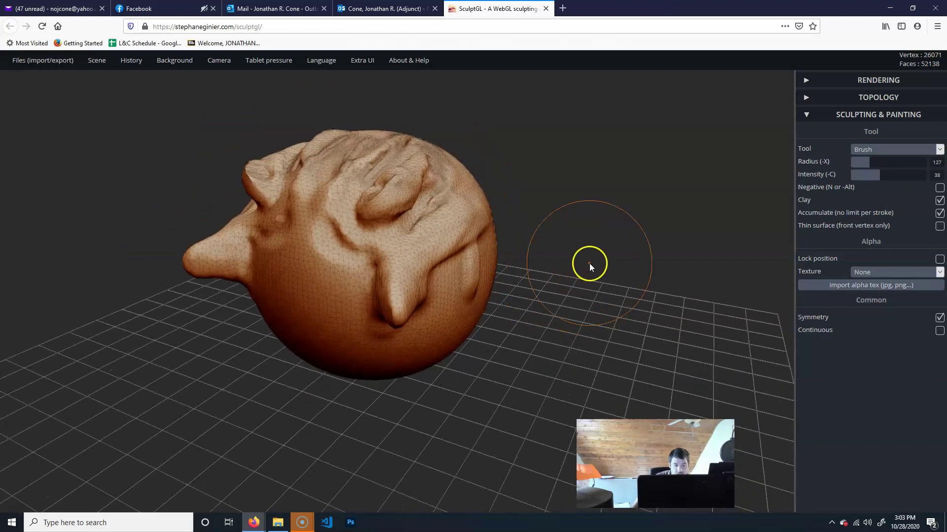
{"action": "scroll", "coordinate": [584, 279], "scroll_direction": "up", "scroll_amount": 6}
{"action": "key", "text": "n"}
{"action": "mouse_move", "coordinate": [657, 292]}
{"action": "left_mouse_down"}
{"action": "mouse_move", "coordinate": [631, 297]}
{"action": "mouse_move", "coordinate": [661, 282]}
{"action": "mouse_move", "coordinate": [668, 258]}
{"action": "mouse_move", "coordinate": [640, 264]}
{"action": "mouse_move", "coordinate": [600, 317]}
{"action": "mouse_move", "coordinate": [613, 296]}
{"action": "mouse_move", "coordinate": [666, 300]}
{"action": "left_mouse_up"}
{"action": "left_click_drag", "start_coordinate": [600, 309], "coordinate": [624, 288]}
{"action": "scroll", "coordinate": [617, 309], "scroll_direction": "up", "scroll_amount": 4}
{"action": "scroll", "coordinate": [614, 307], "scroll_direction": "down", "scroll_amount": 4}
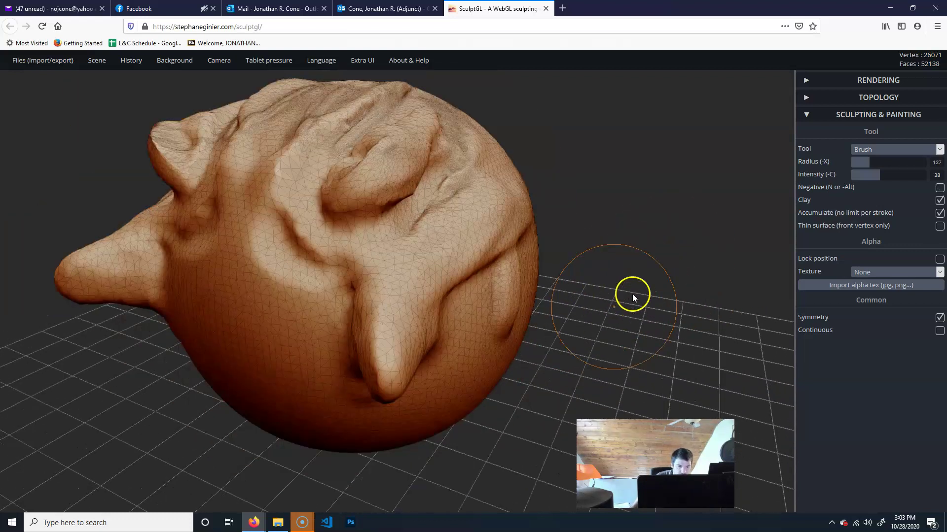
{"action": "scroll", "coordinate": [632, 296], "scroll_direction": "down", "scroll_amount": 2}
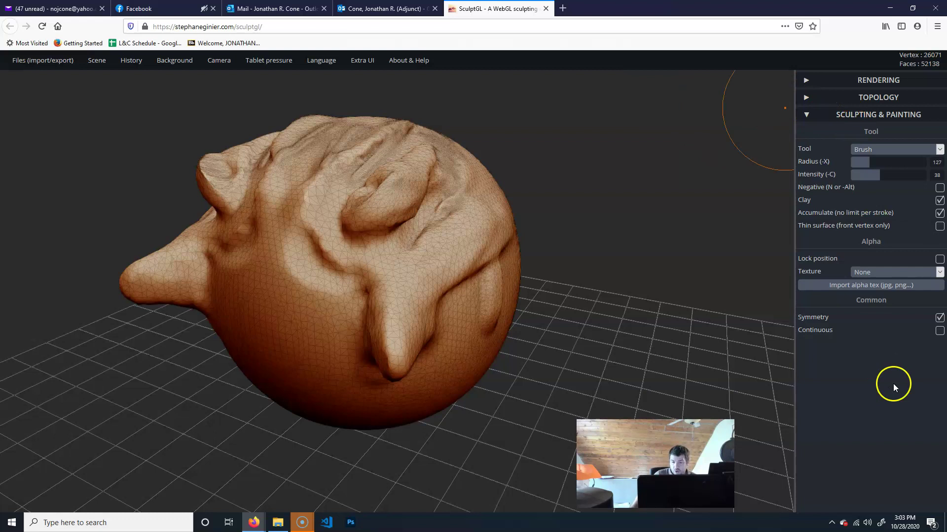
Clear the scene and add a new sphere
{"action": "mouse_move", "coordinate": [96, 60]}
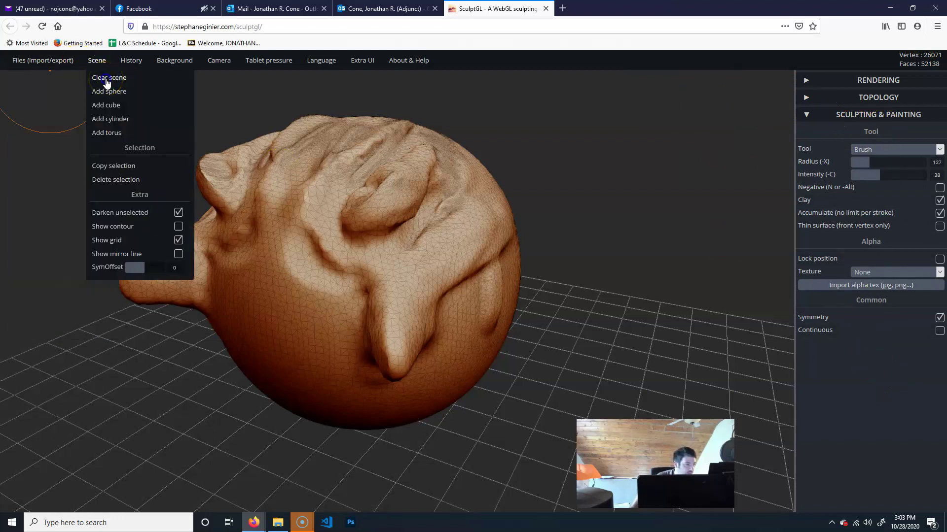
{"action": "left_click", "coordinate": [106, 78]}
{"action": "left_click", "coordinate": [457, 237]}
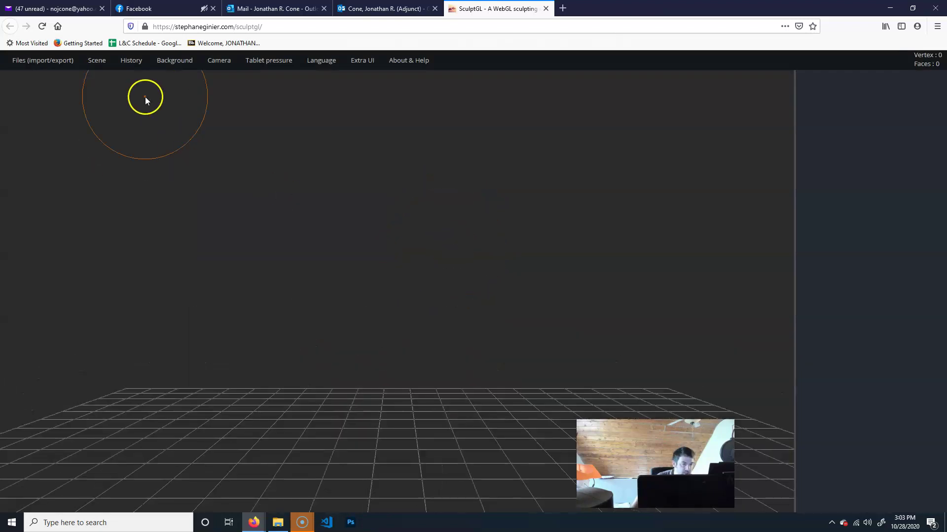
{"action": "left_click", "coordinate": [104, 61]}
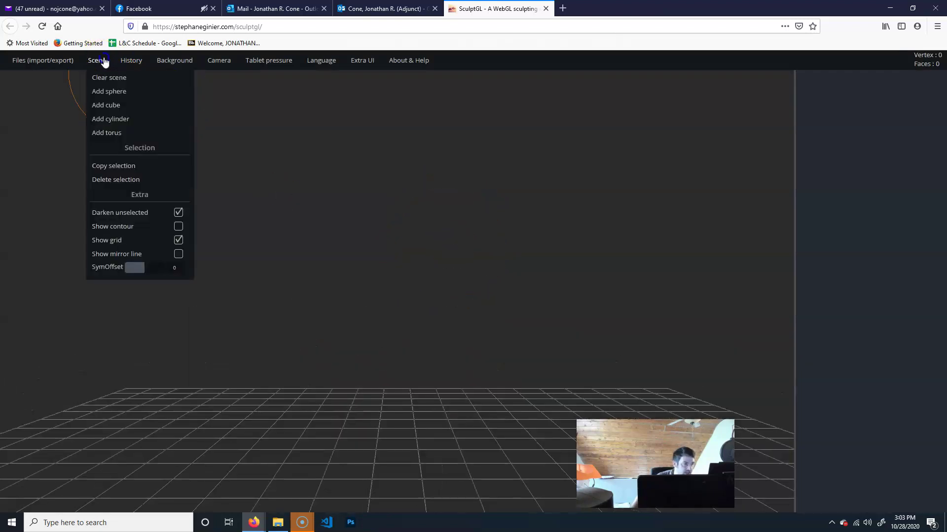
{"action": "left_click", "coordinate": [101, 91]}
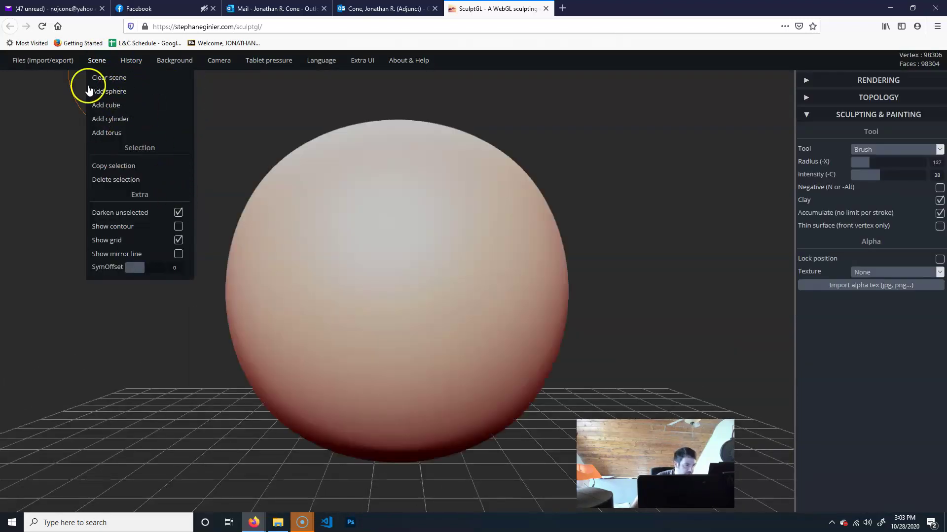
Activate Dynamic Topology for the new sphere and collapse the topology settings
{"action": "mouse_move", "coordinate": [664, 283]}
{"action": "left_mouse_down"}
{"action": "mouse_move", "coordinate": [604, 332]}
{"action": "mouse_move", "coordinate": [371, 280]}
{"action": "mouse_move", "coordinate": [433, 314]}
{"action": "left_mouse_up"}
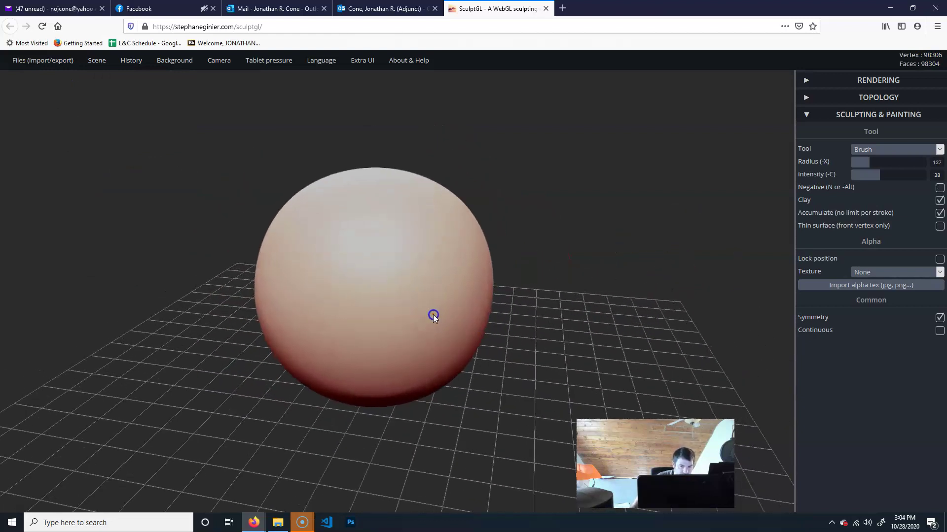
{"action": "left_click", "coordinate": [839, 98]}
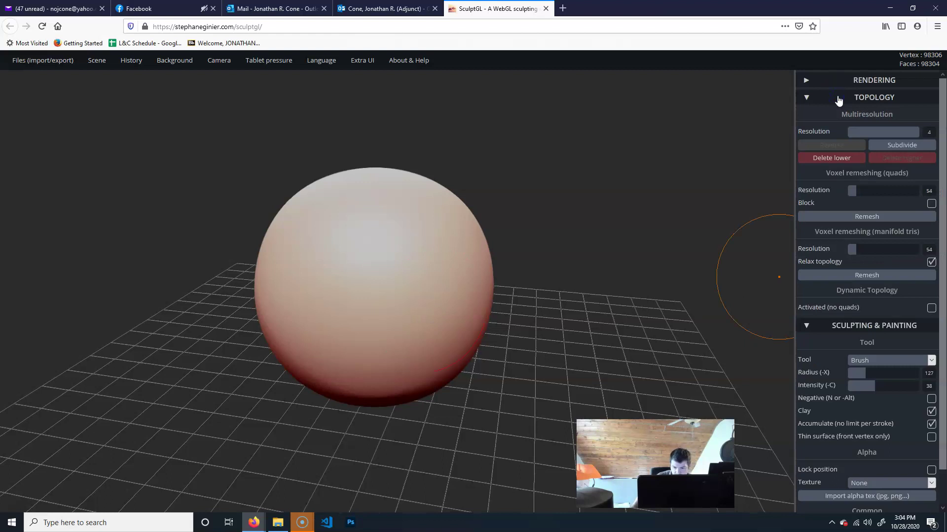
{"action": "scroll", "coordinate": [870, 350], "scroll_direction": "down", "scroll_amount": 2}
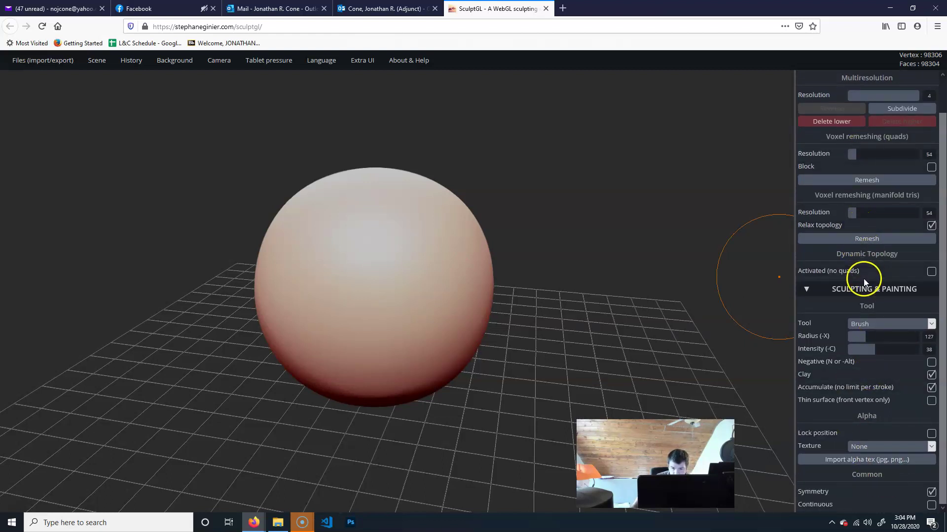
{"action": "left_click", "coordinate": [932, 271]}
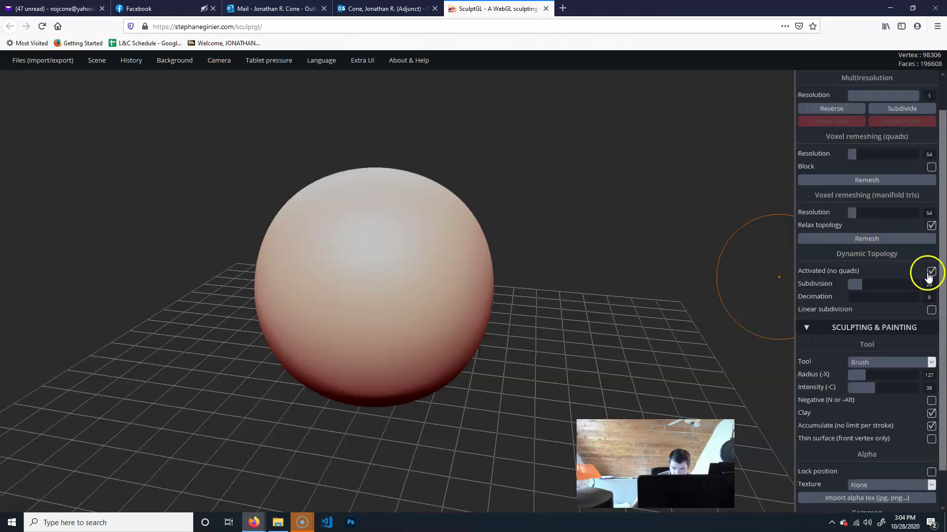
{"action": "scroll", "coordinate": [858, 163], "scroll_direction": "up", "scroll_amount": 2}
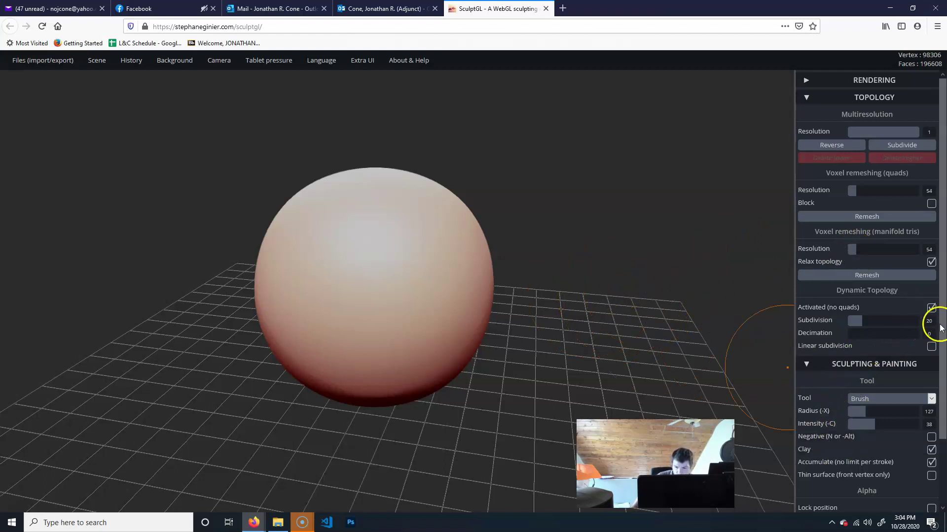
{"action": "left_click", "coordinate": [824, 97]}
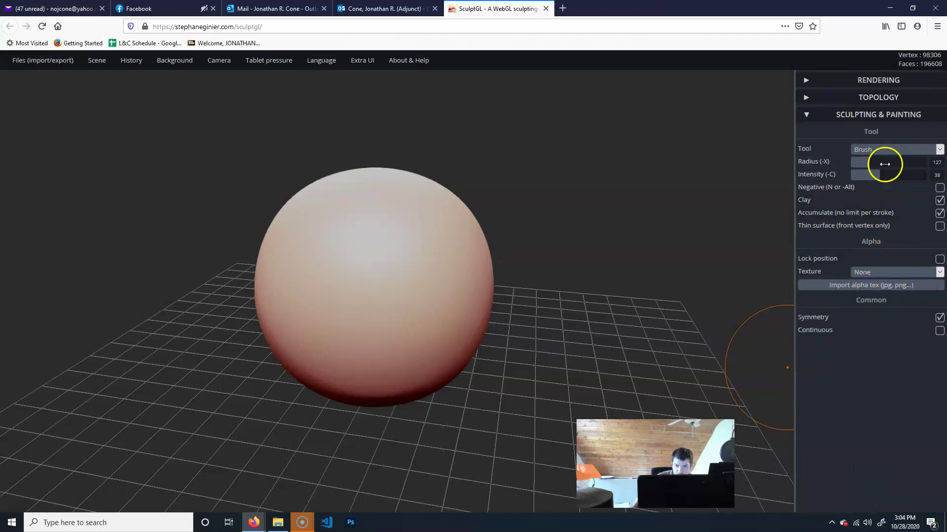
Stretch the sphere lengthwise with the Move tool, pulling one end out at radius 308 and the opposite end at about radius 157
{"action": "mouse_move", "coordinate": [567, 373]}
{"action": "left_mouse_down"}
{"action": "mouse_move", "coordinate": [569, 392]}
{"action": "mouse_move", "coordinate": [585, 345]}
{"action": "mouse_move", "coordinate": [528, 344]}
{"action": "mouse_move", "coordinate": [565, 340]}
{"action": "mouse_move", "coordinate": [546, 362]}
{"action": "mouse_move", "coordinate": [546, 353]}
{"action": "left_mouse_up"}
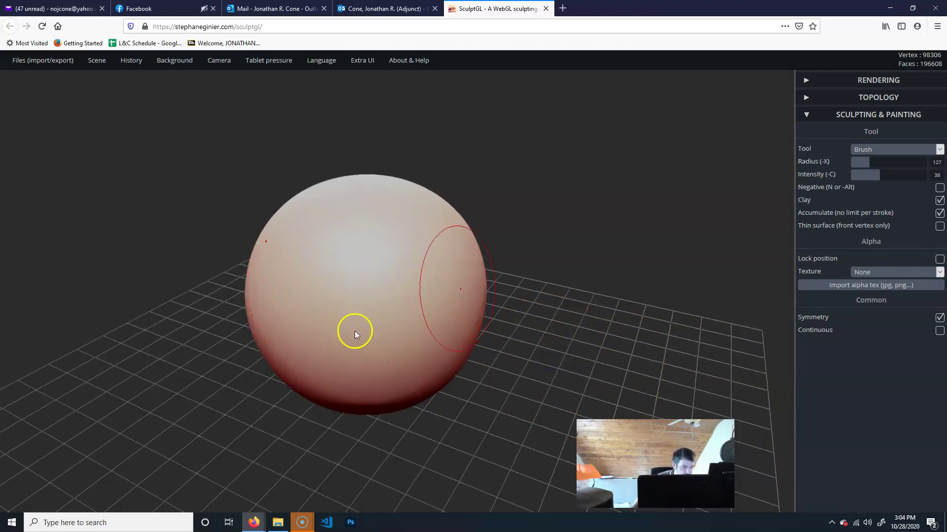
{"action": "mouse_move", "coordinate": [547, 409]}
{"action": "left_mouse_down"}
{"action": "mouse_move", "coordinate": [567, 351]}
{"action": "mouse_move", "coordinate": [452, 335]}
{"action": "left_mouse_up"}
{"action": "right_click_drag", "start_coordinate": [452, 335], "coordinate": [462, 333]}
{"action": "key", "text": "shift"}
{"action": "mouse_move", "coordinate": [535, 326]}
{"action": "left_mouse_down", "text": "alt"}
{"action": "mouse_move", "coordinate": [571, 318]}
{"action": "mouse_move", "coordinate": [538, 328]}
{"action": "left_mouse_up", "text": "alt"}
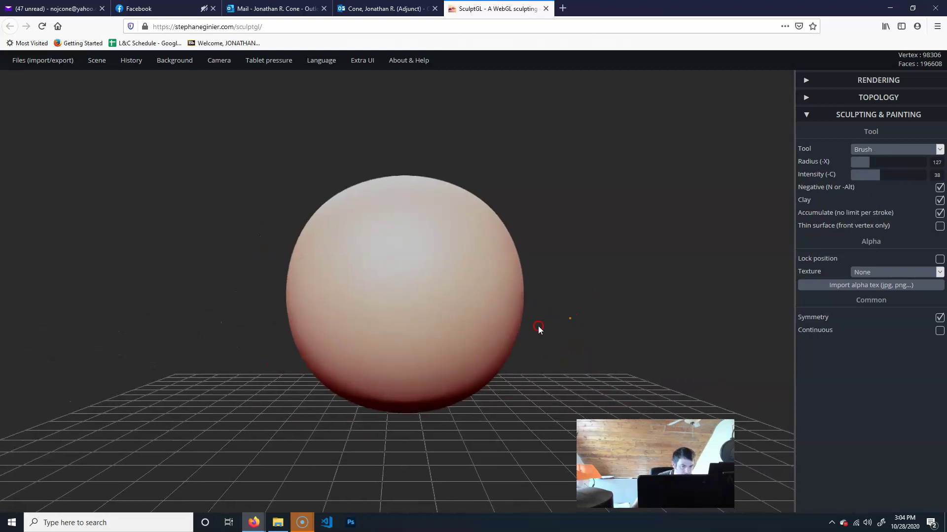
{"action": "scroll", "coordinate": [542, 325], "scroll_direction": "down", "scroll_amount": 4}
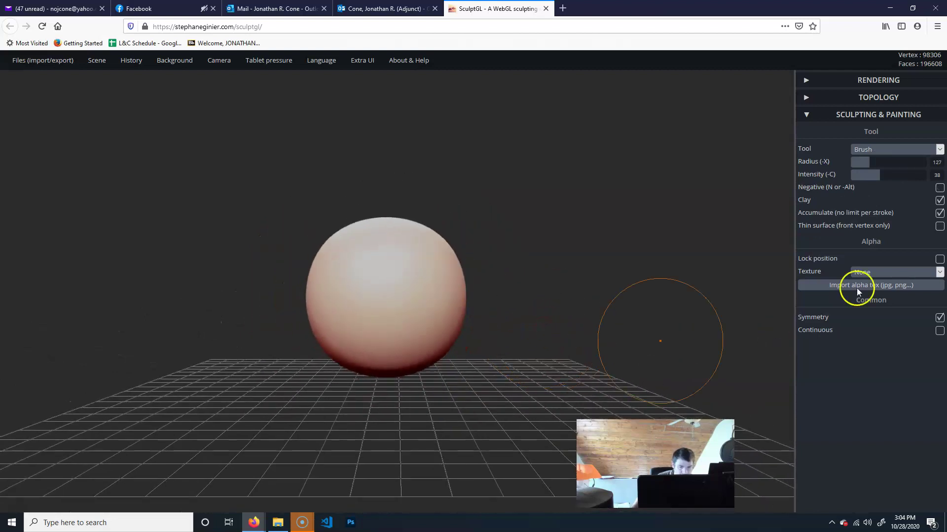
{"action": "left_click", "coordinate": [887, 152]}
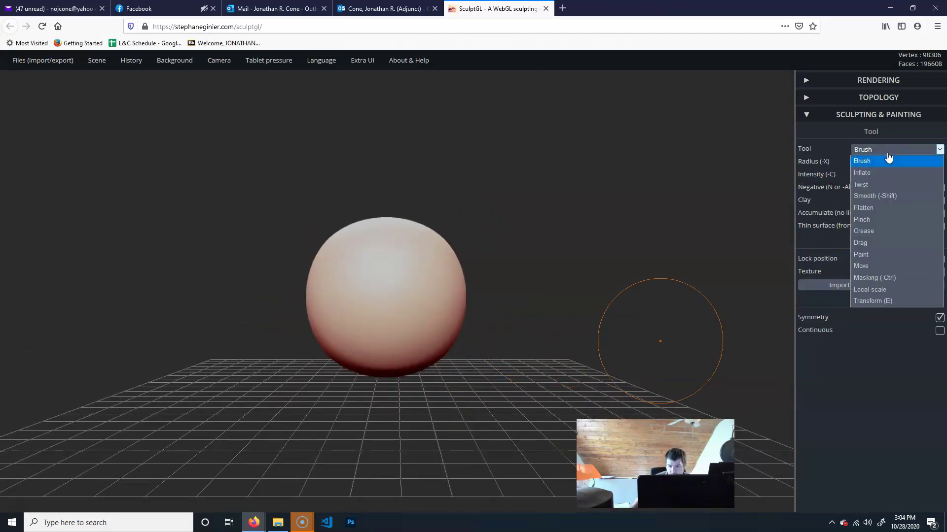
{"action": "left_click", "coordinate": [889, 266]}
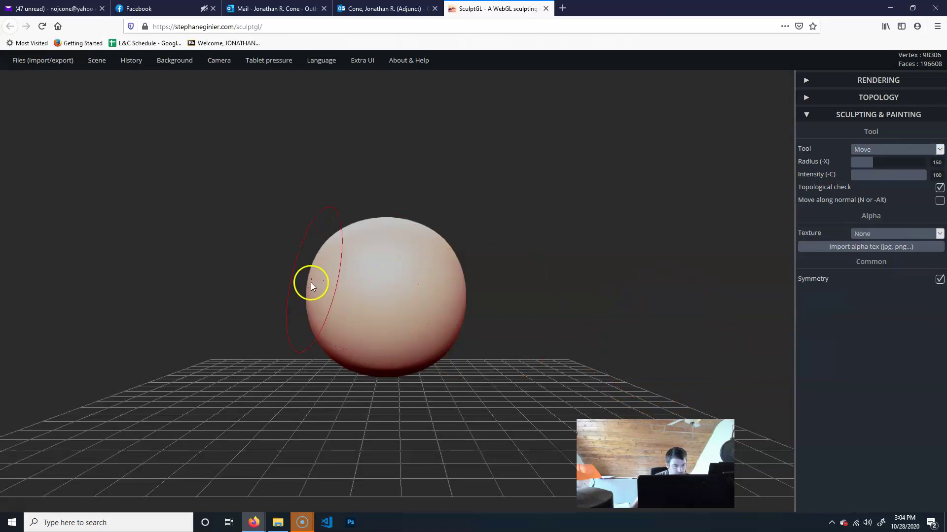
{"action": "key", "text": "x"}
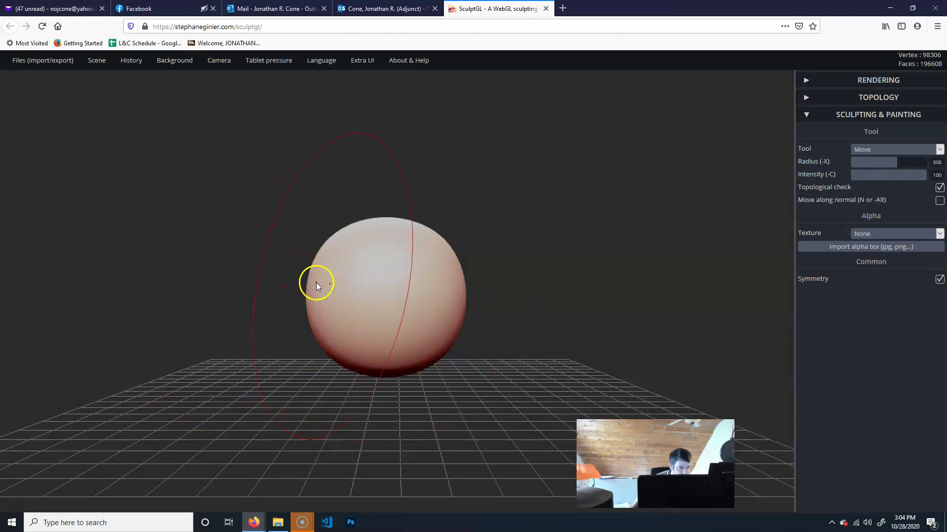
{"action": "mouse_move", "coordinate": [264, 287]}
{"action": "left_mouse_down"}
{"action": "mouse_move", "coordinate": [252, 278]}
{"action": "mouse_move", "coordinate": [259, 286]}
{"action": "left_mouse_up"}
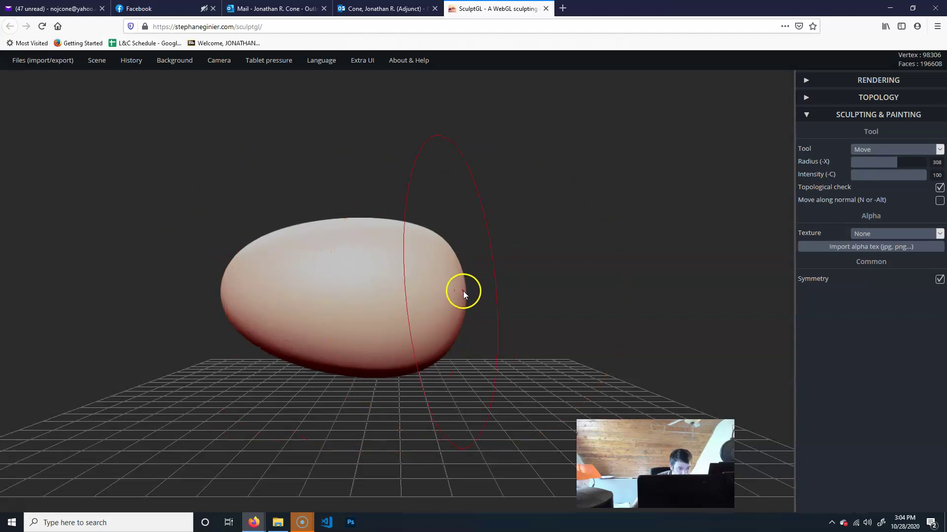
{"action": "key", "text": "x"}
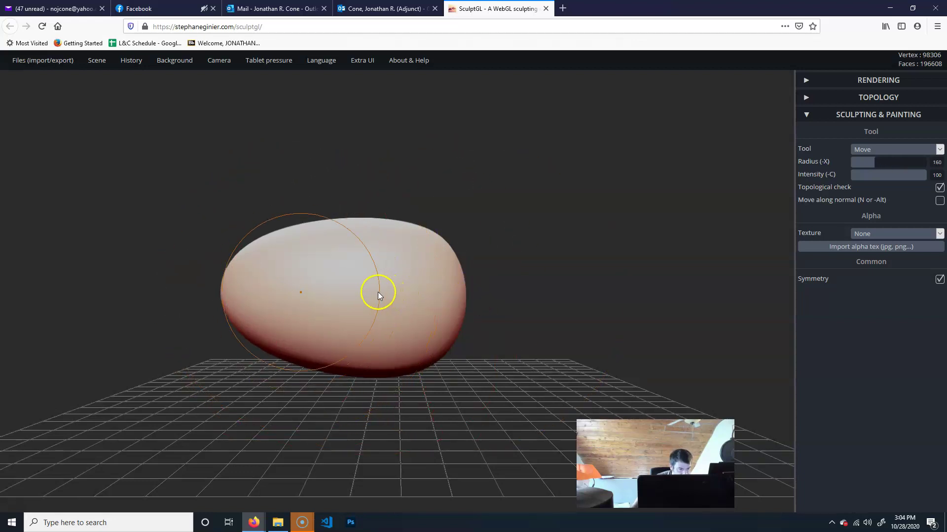
{"action": "mouse_move", "coordinate": [478, 325]}
{"action": "left_mouse_down"}
{"action": "mouse_move", "coordinate": [502, 324]}
{"action": "mouse_move", "coordinate": [485, 318]}
{"action": "mouse_move", "coordinate": [477, 298]}
{"action": "mouse_move", "coordinate": [505, 296]}
{"action": "mouse_move", "coordinate": [495, 297]}
{"action": "left_mouse_up"}
Slim the elongated body by pushing its mirrored sides inward from the top view with the Move tool, raising the radius to 290
{"action": "left_click_drag", "start_coordinate": [617, 281], "coordinate": [369, 461]}
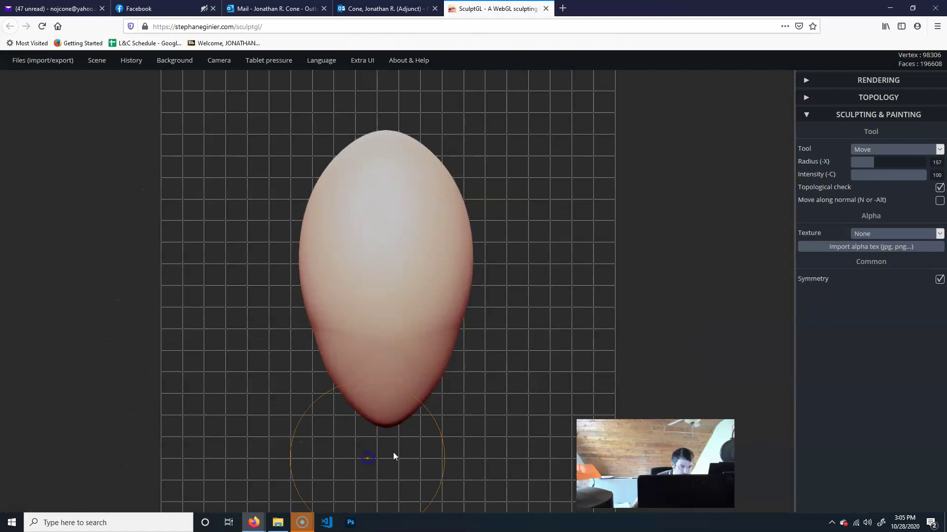
{"action": "left_click_drag", "start_coordinate": [478, 259], "coordinate": [446, 255]}
{"action": "key", "text": "x"}
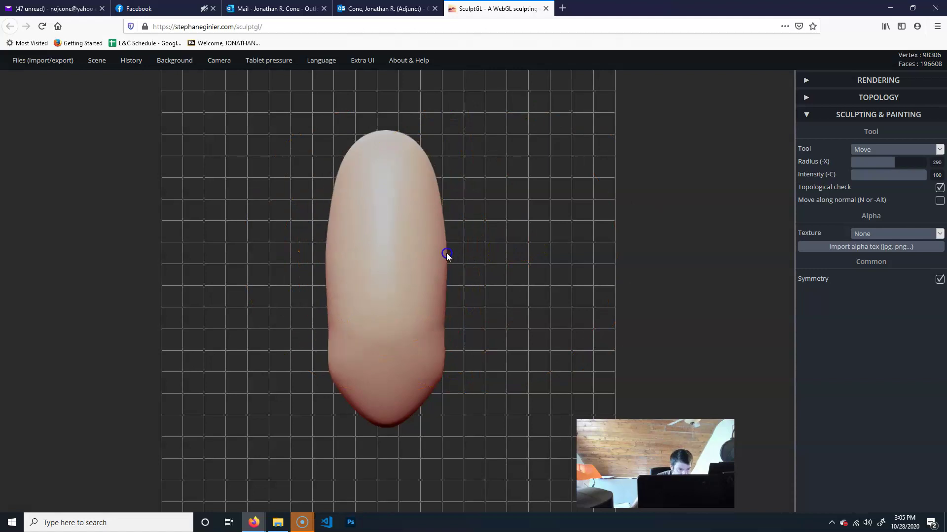
{"action": "left_click_drag", "start_coordinate": [444, 316], "coordinate": [434, 375]}
{"action": "left_click_drag", "start_coordinate": [523, 330], "coordinate": [840, 147]}
{"action": "left_click_drag", "start_coordinate": [576, 317], "coordinate": [467, 291]}
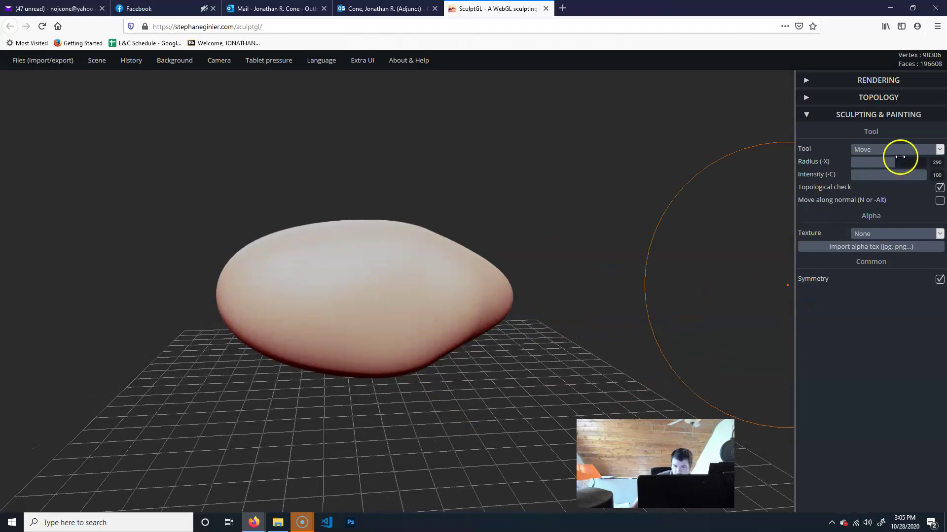
Switch to the Brush tool and smooth the elongated body's surface with Smooth strokes at radius 50 and intensity 75
{"action": "left_click", "coordinate": [904, 153]}
{"action": "left_click", "coordinate": [885, 161]}
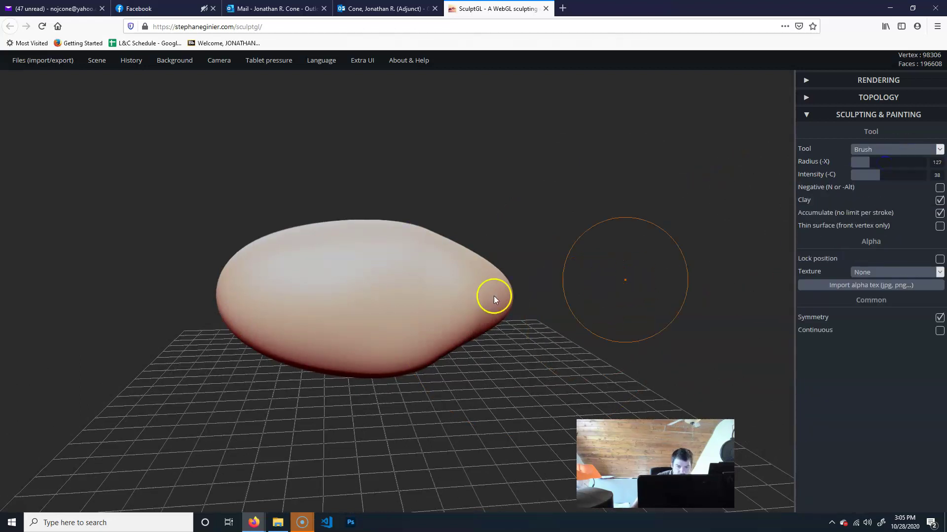
{"action": "key", "text": "shift"}
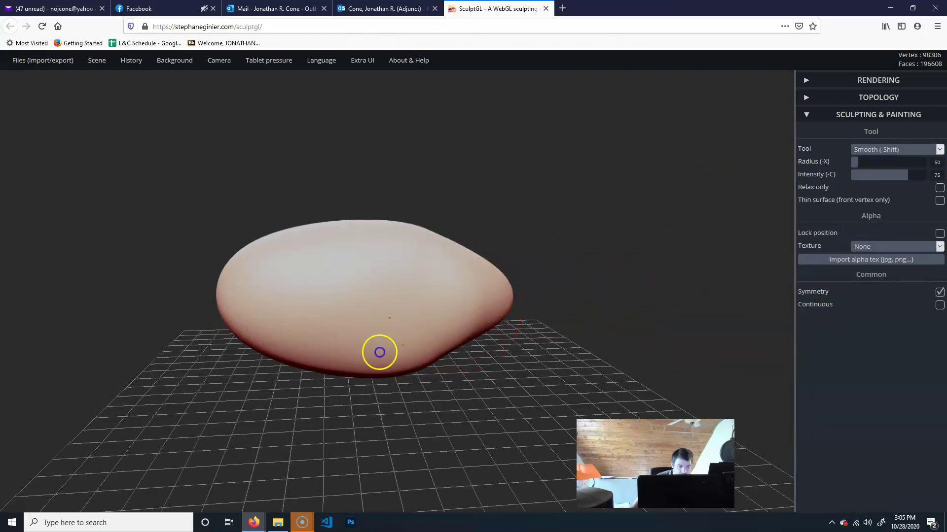
{"action": "mouse_move", "coordinate": [649, 223]}
{"action": "left_mouse_down"}
{"action": "mouse_move", "coordinate": [554, 294]}
{"action": "mouse_move", "coordinate": [422, 330]}
{"action": "left_mouse_up"}
{"action": "key", "text": "shift"}
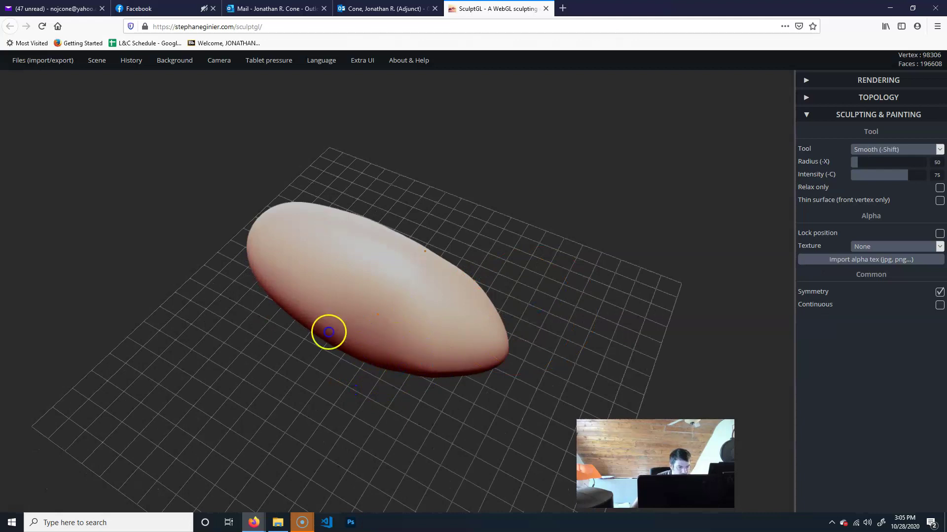
{"action": "left_click_drag", "start_coordinate": [477, 212], "coordinate": [522, 211]}
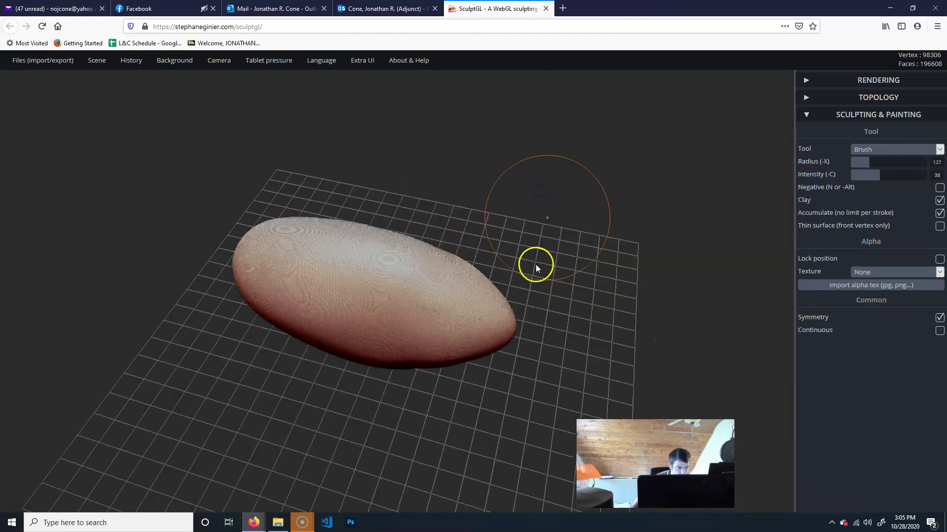
Inspect the dense wireframe up close and voxel-remesh the body at resolution 54
{"action": "left_click_drag", "start_coordinate": [588, 266], "coordinate": [657, 216]}
{"action": "left_click_drag", "start_coordinate": [562, 234], "coordinate": [778, 338], "text": "alt"}
{"action": "scroll", "coordinate": [689, 342], "scroll_direction": "up", "scroll_amount": 2}
{"action": "mouse_move", "coordinate": [700, 355]}
{"action": "left_mouse_down"}
{"action": "mouse_move", "coordinate": [743, 340]}
{"action": "mouse_move", "coordinate": [676, 312]}
{"action": "mouse_move", "coordinate": [687, 332]}
{"action": "left_mouse_up"}
{"action": "scroll", "coordinate": [715, 345], "scroll_direction": "up", "scroll_amount": 3}
{"action": "scroll", "coordinate": [732, 351], "scroll_direction": "down", "scroll_amount": 1}
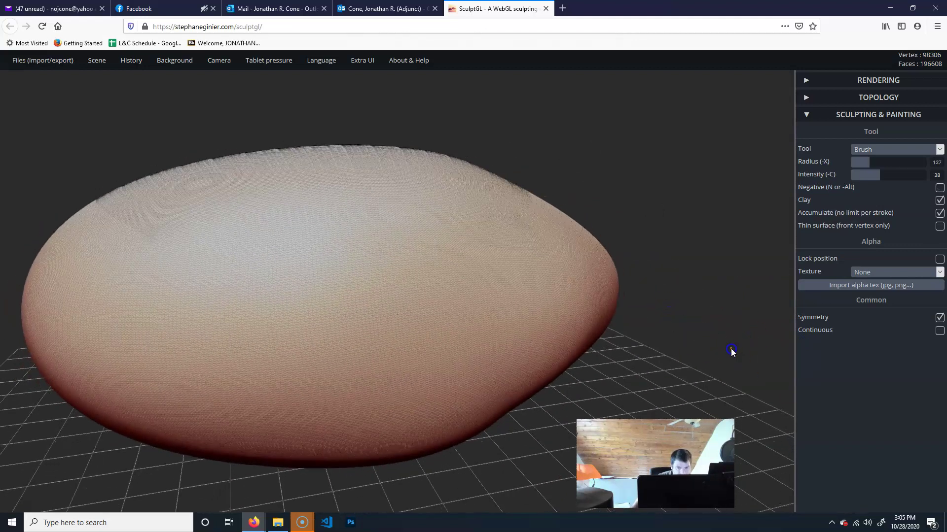
{"action": "left_click", "coordinate": [880, 98]}
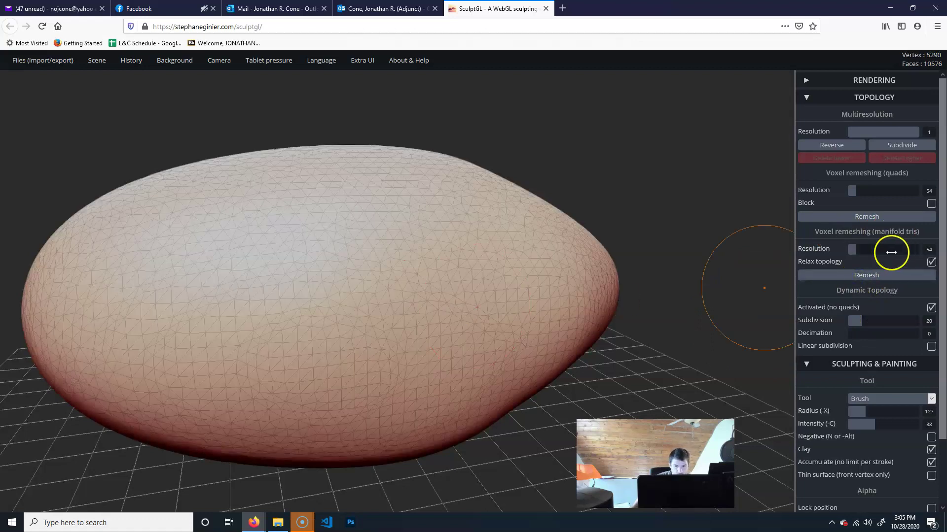
{"action": "left_click", "coordinate": [609, 346]}
{"action": "left_click_drag", "start_coordinate": [672, 281], "coordinate": [502, 242], "text": "alt"}
{"action": "mouse_move", "coordinate": [628, 243]}
{"action": "left_mouse_down"}
{"action": "mouse_move", "coordinate": [512, 215]}
{"action": "mouse_move", "coordinate": [631, 250]}
{"action": "left_mouse_up"}
{"action": "left_click_drag", "start_coordinate": [659, 232], "coordinate": [505, 195], "text": "alt"}
{"action": "left_click_drag", "start_coordinate": [575, 211], "coordinate": [607, 206], "text": "alt"}
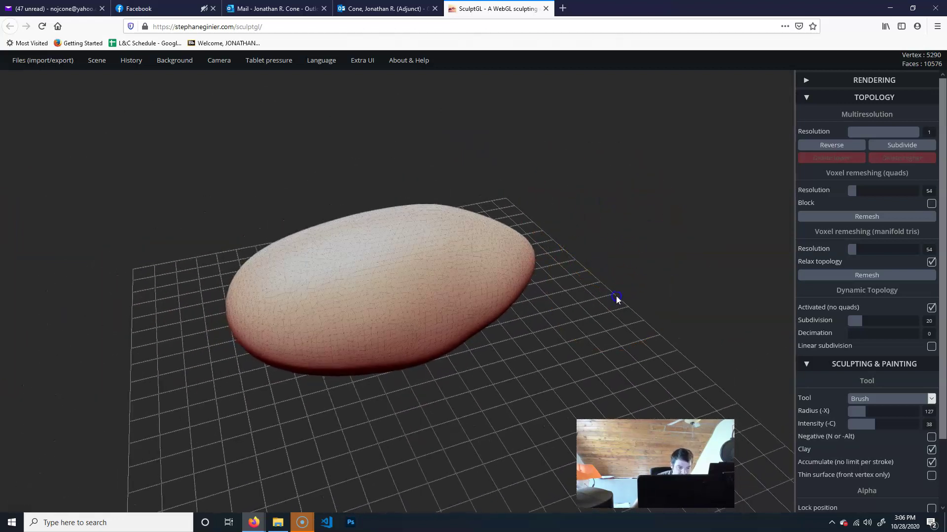
Smooth the remeshed body's flank, belly and tapered end with Smooth at radius 50 and intensity 75
{"action": "left_click_drag", "start_coordinate": [616, 299], "coordinate": [549, 283]}
{"action": "left_click_drag", "start_coordinate": [434, 342], "coordinate": [428, 323], "text": "shift"}
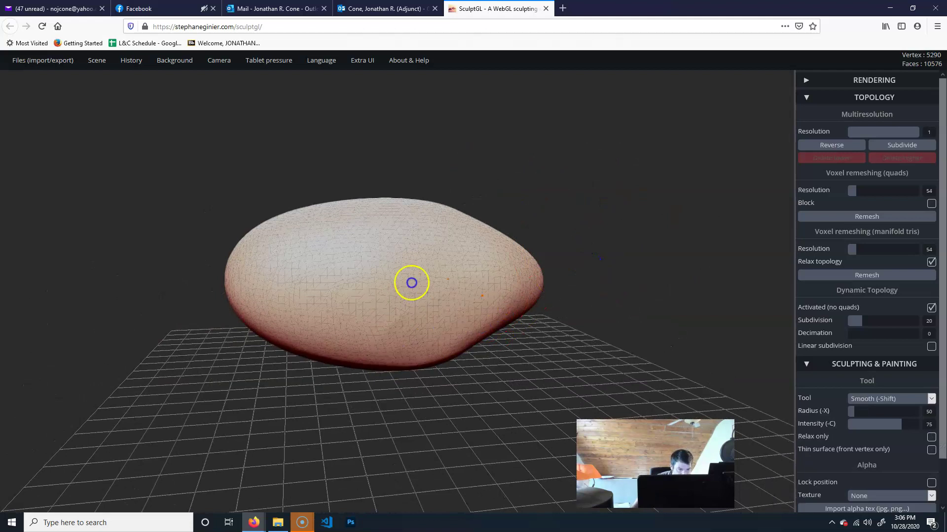
{"action": "mouse_move", "coordinate": [468, 206]}
{"action": "left_mouse_down"}
{"action": "mouse_move", "coordinate": [498, 218]}
{"action": "mouse_move", "coordinate": [471, 228]}
{"action": "left_mouse_up"}
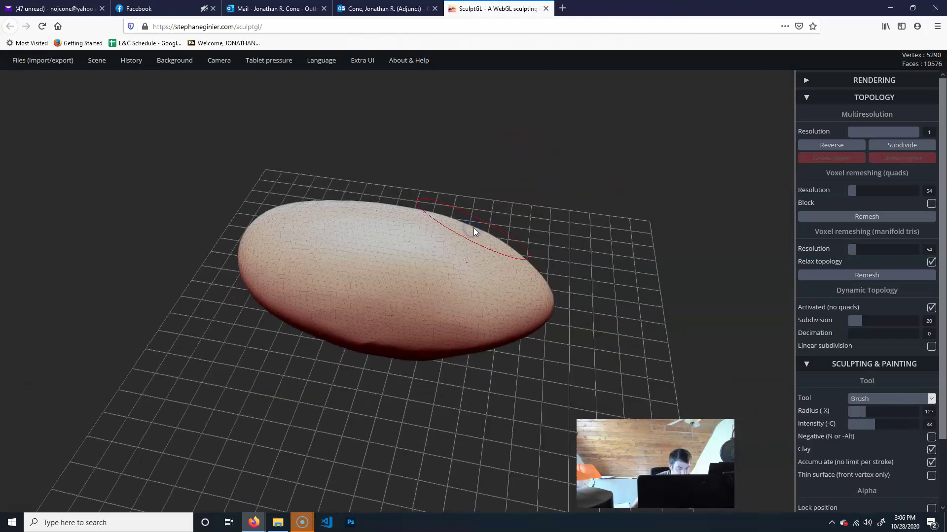
{"action": "left_click_drag", "start_coordinate": [519, 314], "coordinate": [323, 349]}
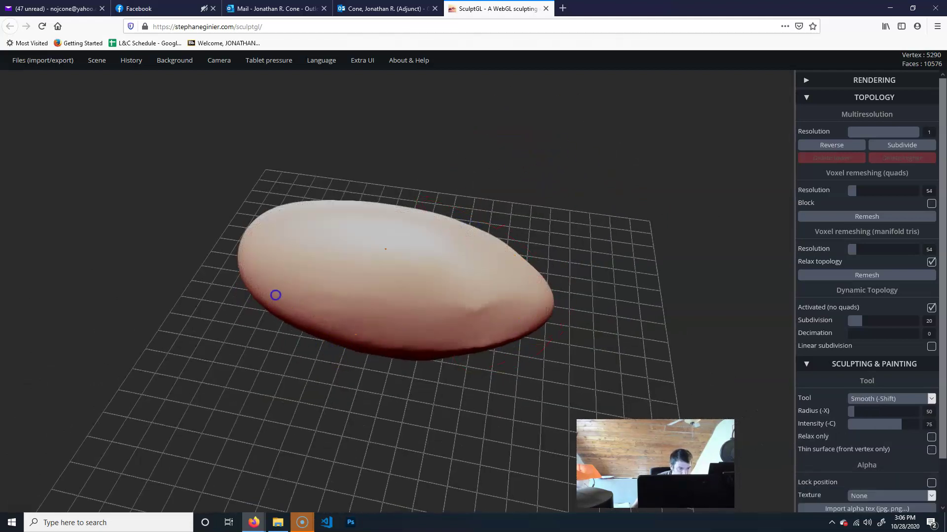
{"action": "mouse_move", "coordinate": [345, 392]}
{"action": "left_mouse_down"}
{"action": "mouse_move", "coordinate": [562, 321]}
{"action": "mouse_move", "coordinate": [488, 283]}
{"action": "left_mouse_up"}
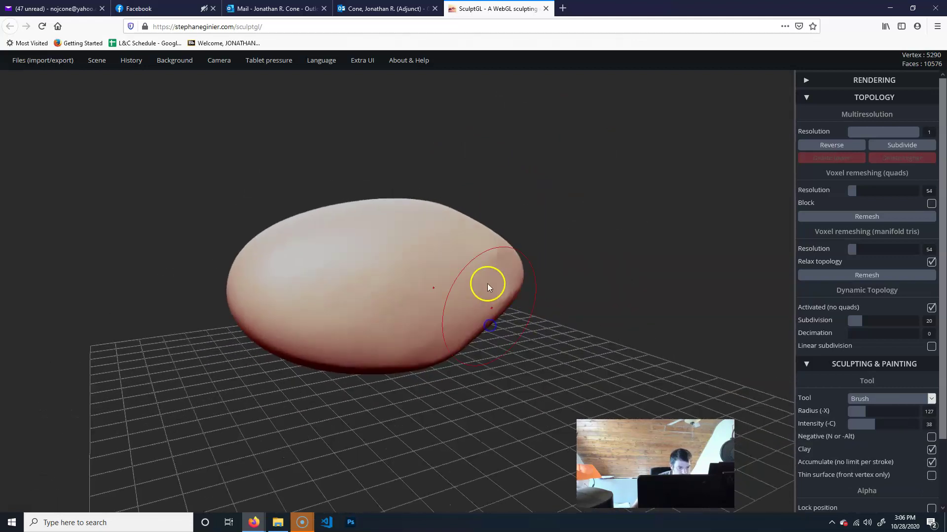
{"action": "left_click_drag", "start_coordinate": [507, 250], "coordinate": [507, 310]}
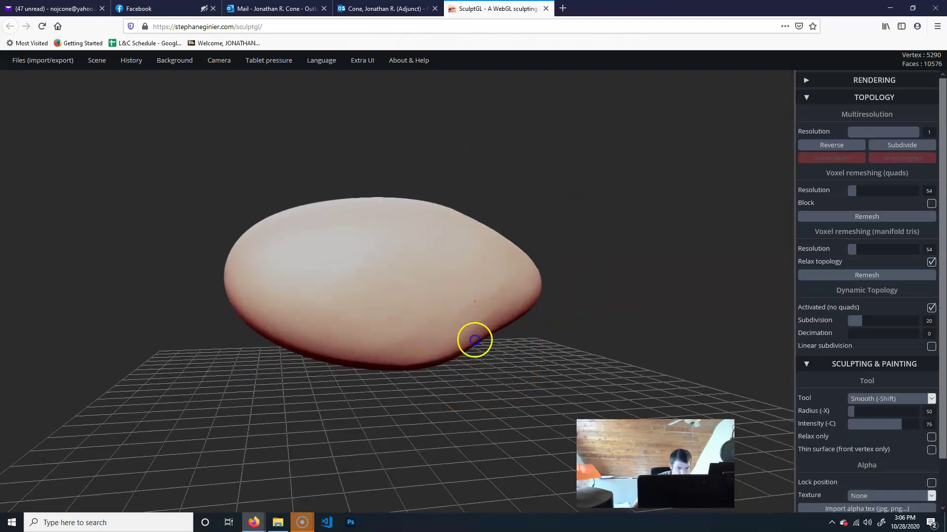
{"action": "mouse_move", "coordinate": [539, 359]}
{"action": "left_mouse_down"}
{"action": "mouse_move", "coordinate": [574, 376]}
{"action": "mouse_move", "coordinate": [613, 328]}
{"action": "mouse_move", "coordinate": [909, 356]}
{"action": "left_mouse_up"}
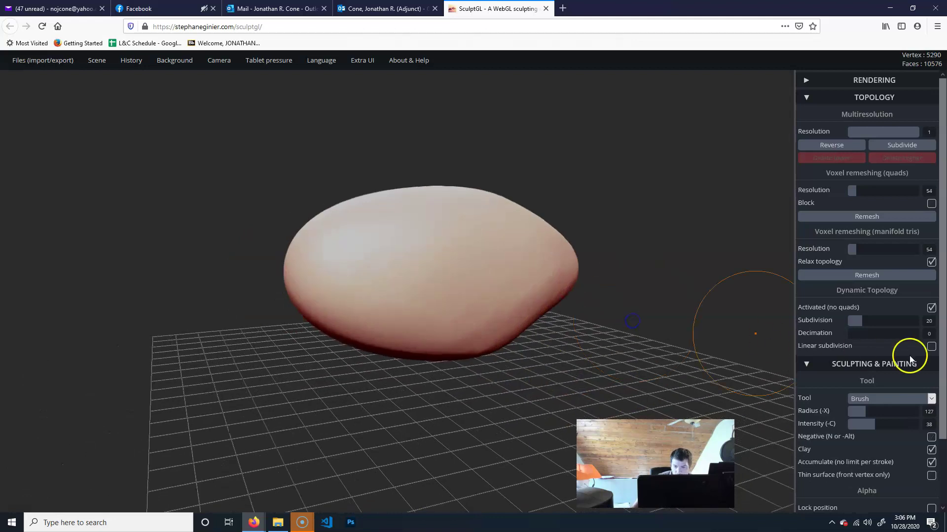
Collapse the topology settings and set the Brush to radius 38 and intensity 85
{"action": "left_click", "coordinate": [812, 107]}
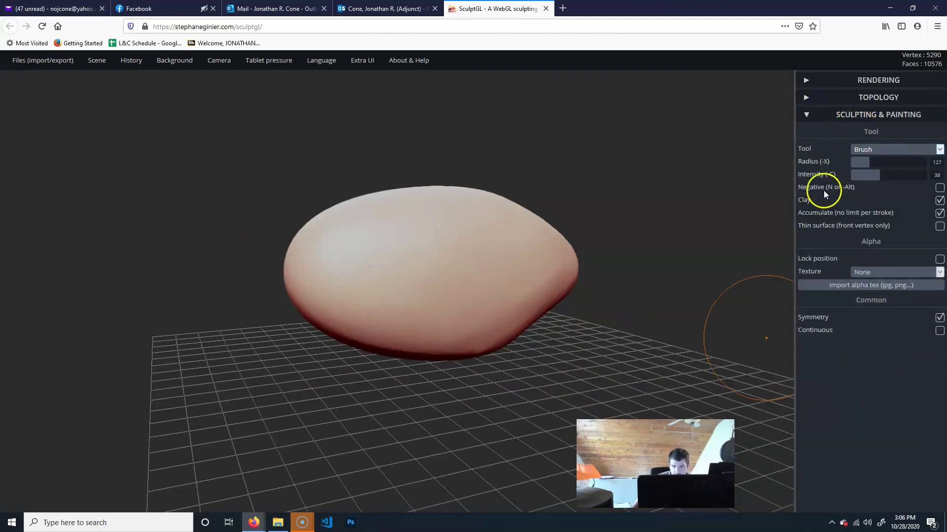
{"action": "left_click_drag", "start_coordinate": [572, 375], "coordinate": [574, 422]}
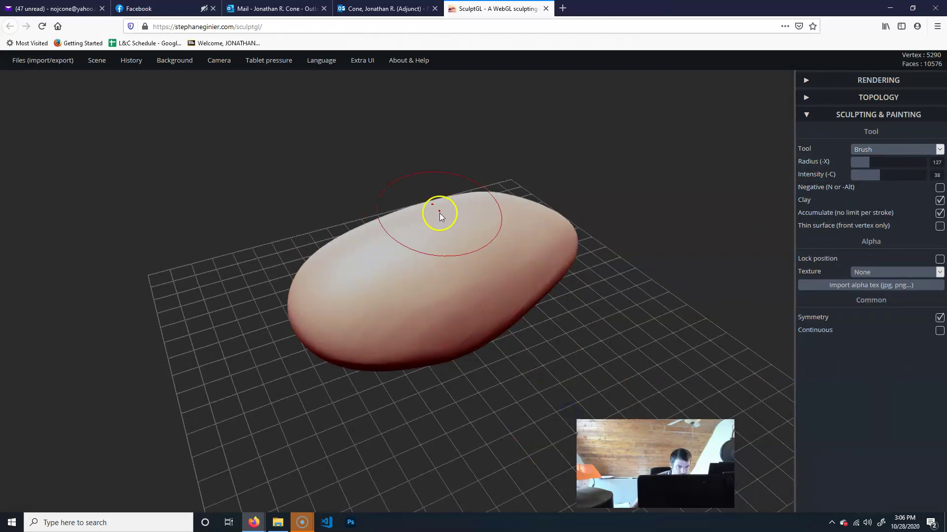
{"action": "key", "text": "x"}
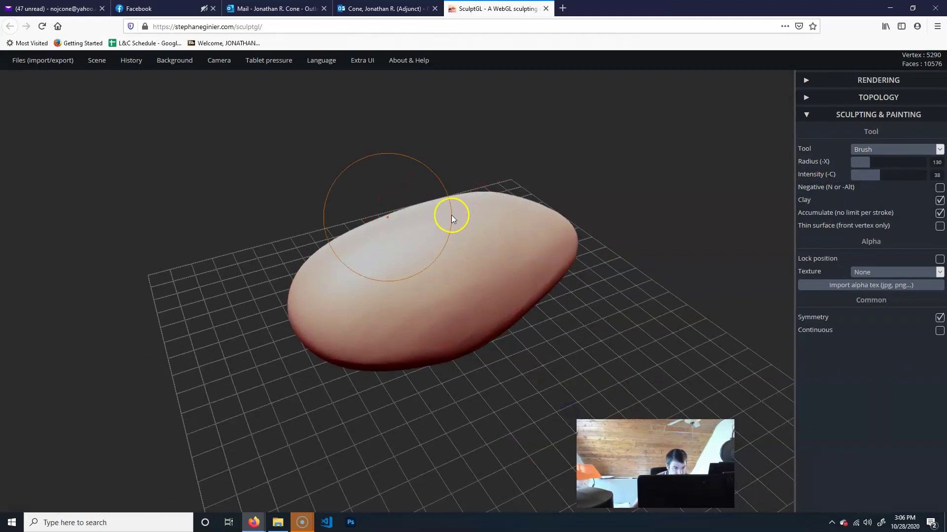
{"action": "left_click", "coordinate": [404, 224]}
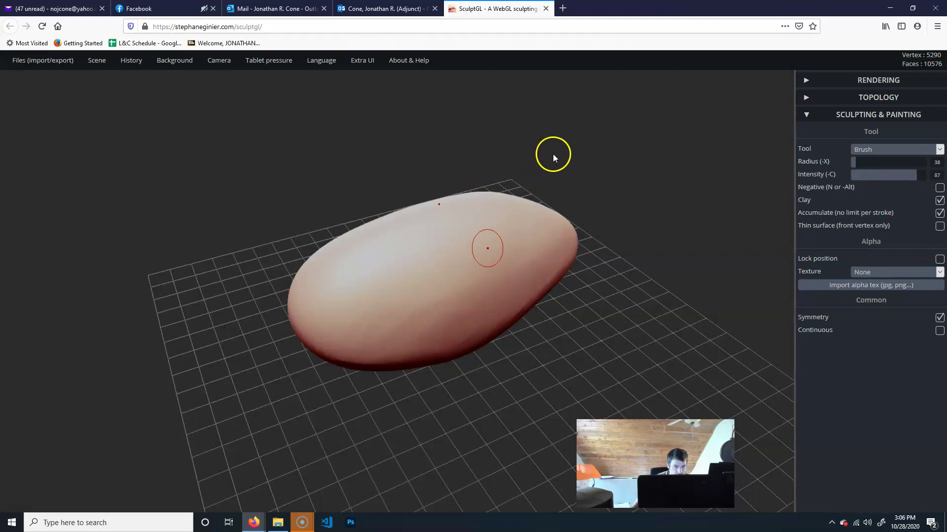
Build up a rounded dorsal fin along the middle of the body's back with repeated Brush strokes
{"action": "mouse_move", "coordinate": [586, 192]}
{"action": "left_mouse_down"}
{"action": "mouse_move", "coordinate": [438, 244]}
{"action": "mouse_move", "coordinate": [407, 238]}
{"action": "mouse_move", "coordinate": [460, 220]}
{"action": "left_mouse_up"}
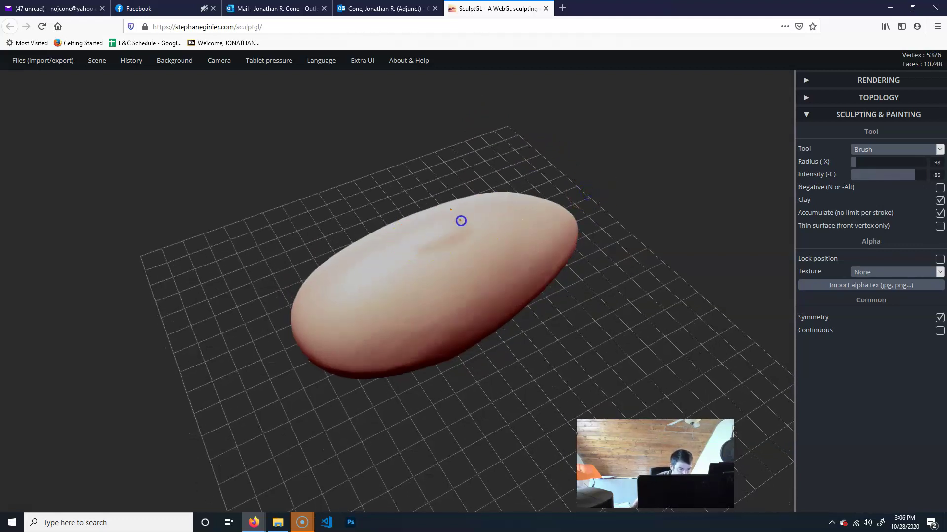
{"action": "left_click_drag", "start_coordinate": [406, 247], "coordinate": [490, 211]}
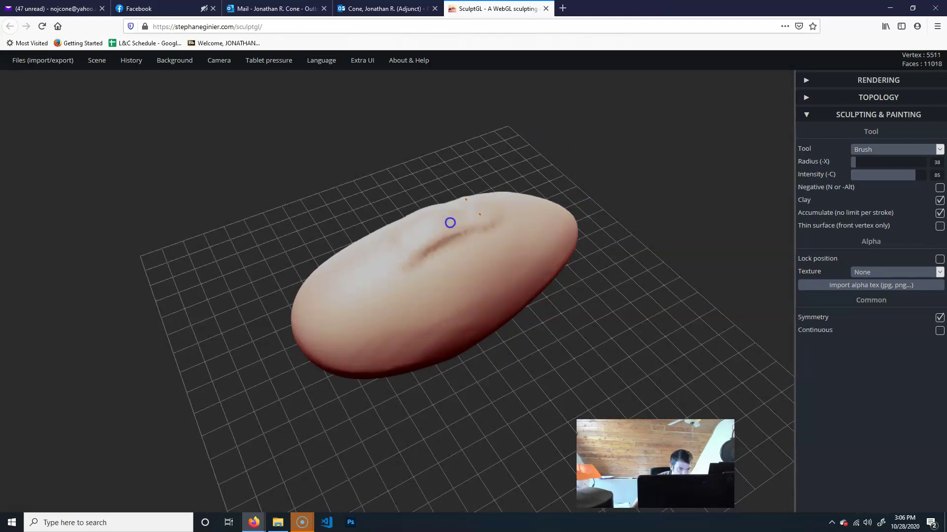
{"action": "left_click_drag", "start_coordinate": [410, 242], "coordinate": [467, 207]}
{"action": "mouse_move", "coordinate": [417, 229]}
{"action": "left_mouse_down"}
{"action": "mouse_move", "coordinate": [458, 205]}
{"action": "mouse_move", "coordinate": [400, 230]}
{"action": "left_mouse_up"}
{"action": "left_click_drag", "start_coordinate": [583, 125], "coordinate": [541, 60]}
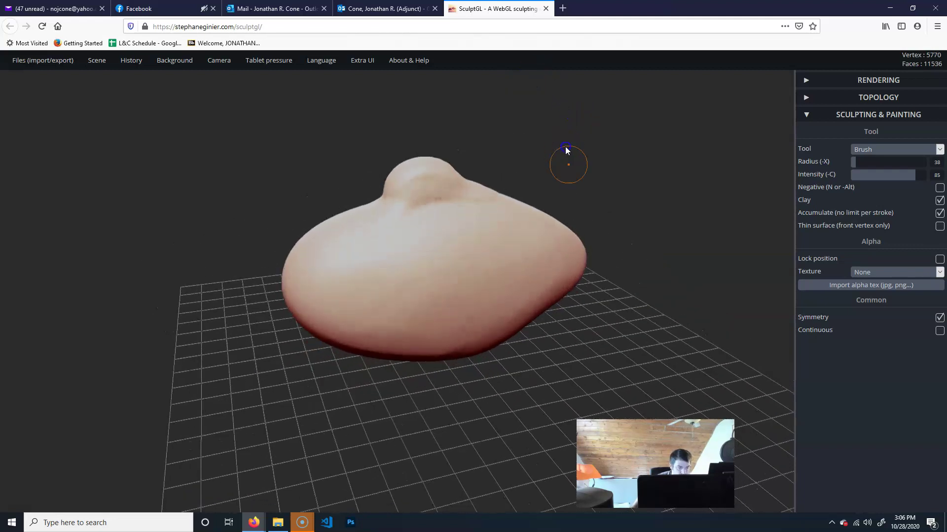
{"action": "left_click_drag", "start_coordinate": [566, 150], "coordinate": [598, 151]}
{"action": "mouse_move", "coordinate": [451, 322]}
{"action": "left_mouse_down"}
{"action": "mouse_move", "coordinate": [496, 313]}
{"action": "mouse_move", "coordinate": [434, 322]}
{"action": "left_mouse_up"}
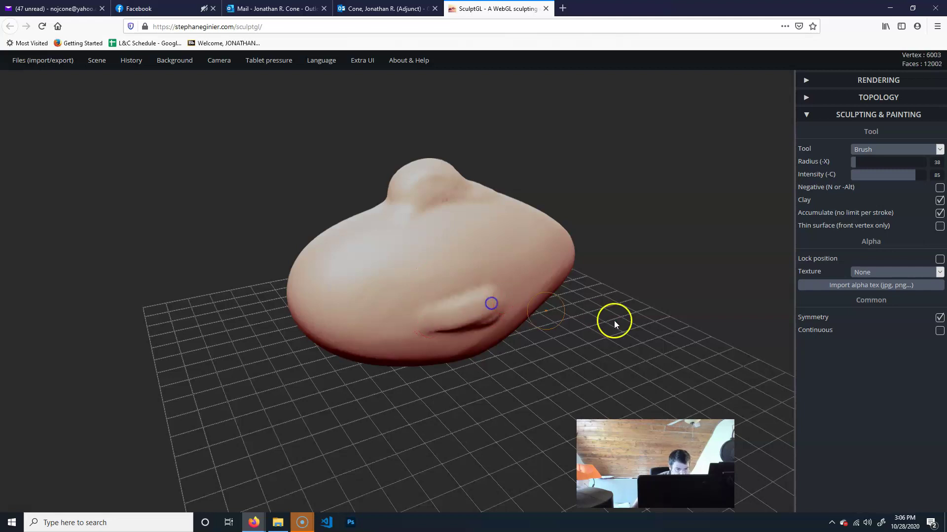
{"action": "key", "text": "ctrl+z"}
{"action": "key", "text": "ctrl+z"}
Build up mirrored side fins on the lower flanks and a tail stub at the tapered end with the Brush
{"action": "mouse_move", "coordinate": [614, 356]}
{"action": "left_mouse_down"}
{"action": "mouse_move", "coordinate": [604, 311]}
{"action": "mouse_move", "coordinate": [587, 312]}
{"action": "left_mouse_up"}
{"action": "mouse_move", "coordinate": [425, 313]}
{"action": "left_mouse_down"}
{"action": "mouse_move", "coordinate": [461, 319]}
{"action": "mouse_move", "coordinate": [434, 317]}
{"action": "left_mouse_up"}
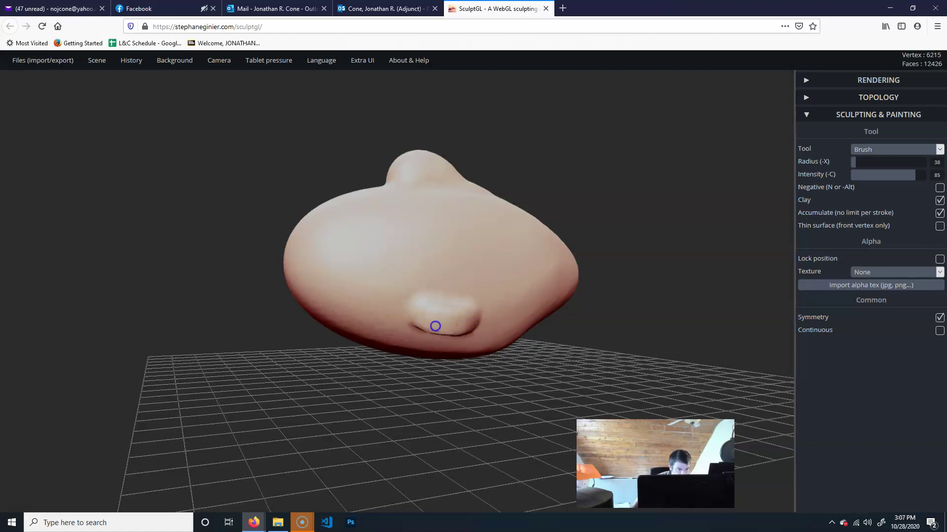
{"action": "left_click_drag", "start_coordinate": [436, 331], "coordinate": [430, 331]}
{"action": "left_click_drag", "start_coordinate": [599, 323], "coordinate": [428, 332]}
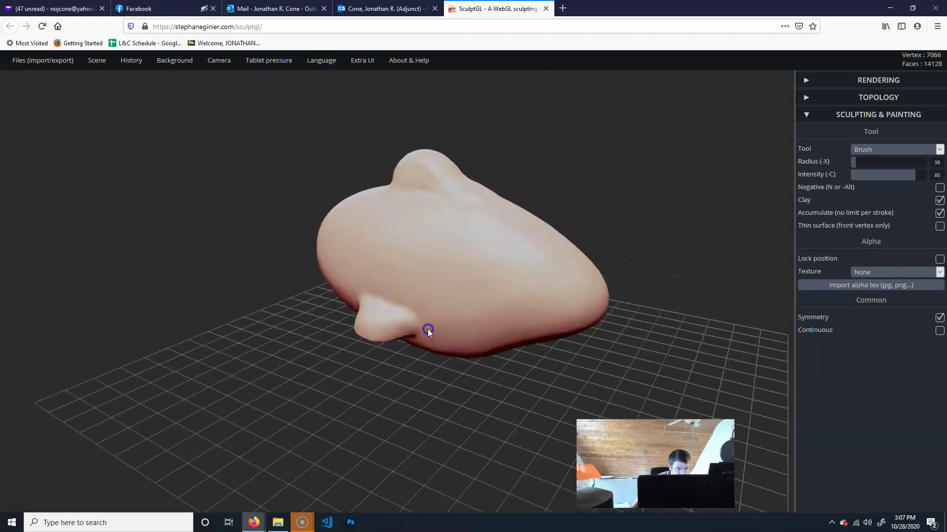
{"action": "left_click_drag", "start_coordinate": [629, 334], "coordinate": [526, 264]}
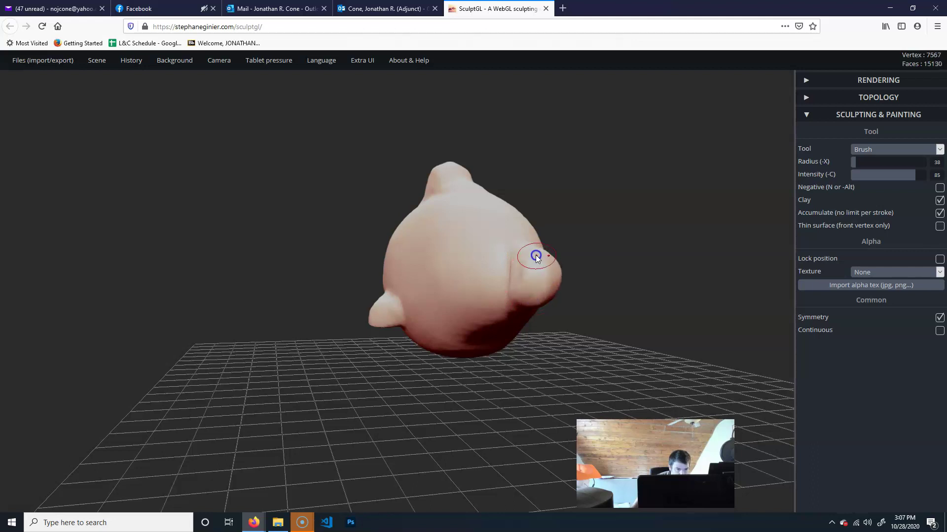
{"action": "mouse_move", "coordinate": [552, 323]}
{"action": "left_mouse_down"}
{"action": "mouse_move", "coordinate": [619, 340]}
{"action": "mouse_move", "coordinate": [650, 369]}
{"action": "mouse_move", "coordinate": [690, 348]}
{"action": "mouse_move", "coordinate": [558, 346]}
{"action": "left_mouse_up"}
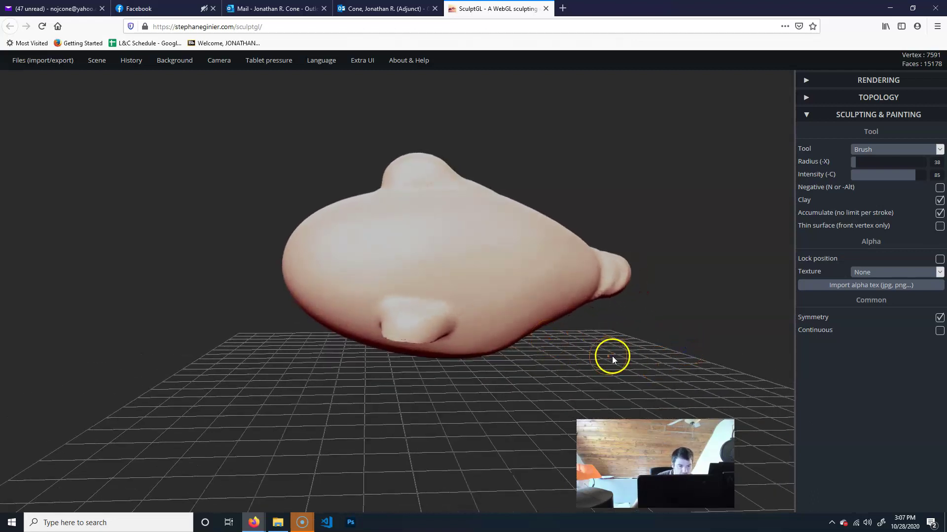
Pull the dorsal fin upward and back into a swept shape with the Drag tool at radius 150
{"action": "left_click_drag", "start_coordinate": [612, 356], "coordinate": [629, 368], "text": "alt"}
{"action": "left_click_drag", "start_coordinate": [602, 203], "coordinate": [639, 195], "text": "alt"}
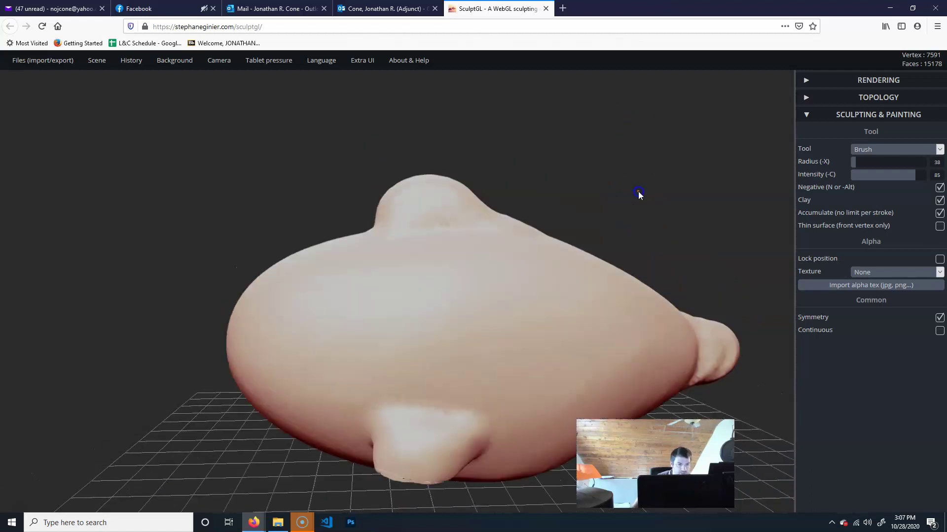
{"action": "left_click", "coordinate": [866, 149]}
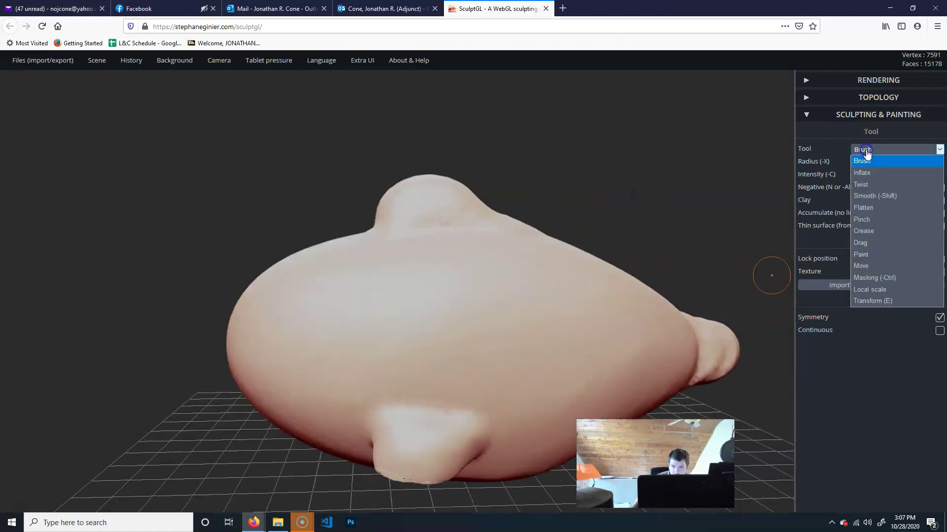
{"action": "left_click", "coordinate": [880, 243]}
{"action": "left_click_drag", "start_coordinate": [620, 187], "coordinate": [541, 185]}
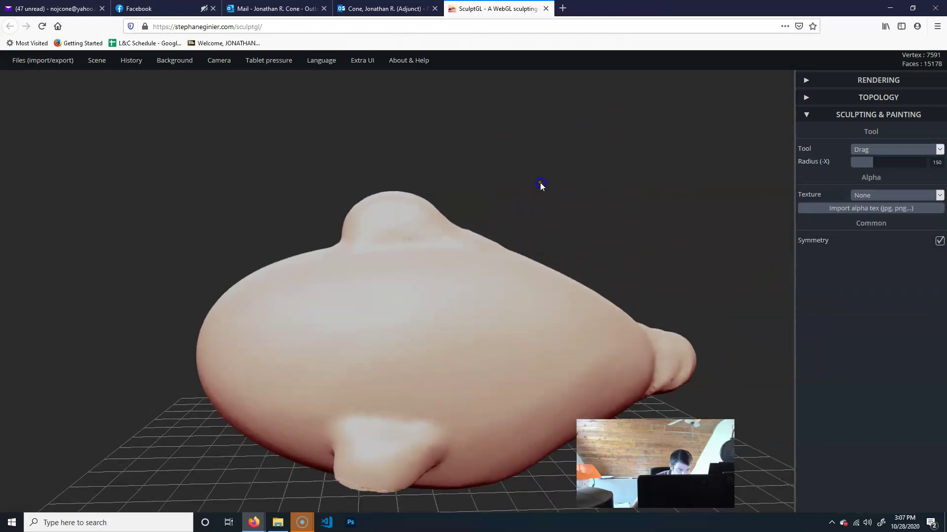
{"action": "mouse_move", "coordinate": [423, 209]}
{"action": "left_mouse_down"}
{"action": "mouse_move", "coordinate": [453, 186]}
{"action": "mouse_move", "coordinate": [383, 186]}
{"action": "mouse_move", "coordinate": [393, 188]}
{"action": "mouse_move", "coordinate": [391, 176]}
{"action": "mouse_move", "coordinate": [394, 186]}
{"action": "left_mouse_up"}
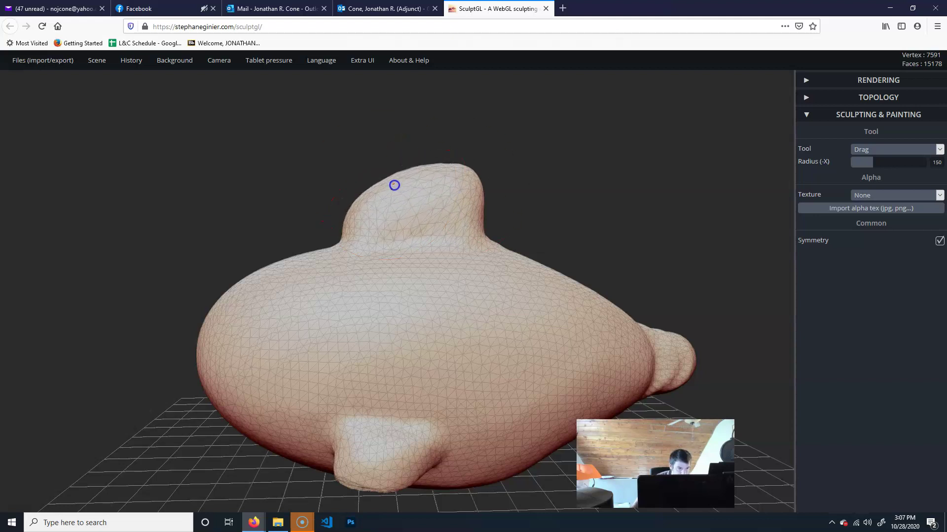
{"action": "left_click_drag", "start_coordinate": [460, 213], "coordinate": [502, 229]}
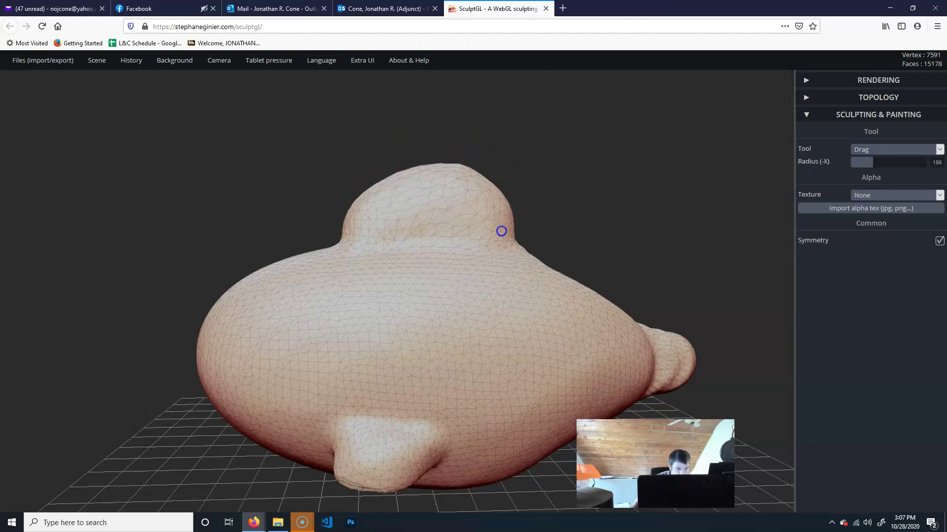
{"action": "left_click_drag", "start_coordinate": [458, 190], "coordinate": [468, 178]}
{"action": "mouse_move", "coordinate": [350, 246]}
{"action": "left_mouse_down"}
{"action": "mouse_move", "coordinate": [331, 243]}
{"action": "mouse_move", "coordinate": [361, 228]}
{"action": "left_mouse_up"}
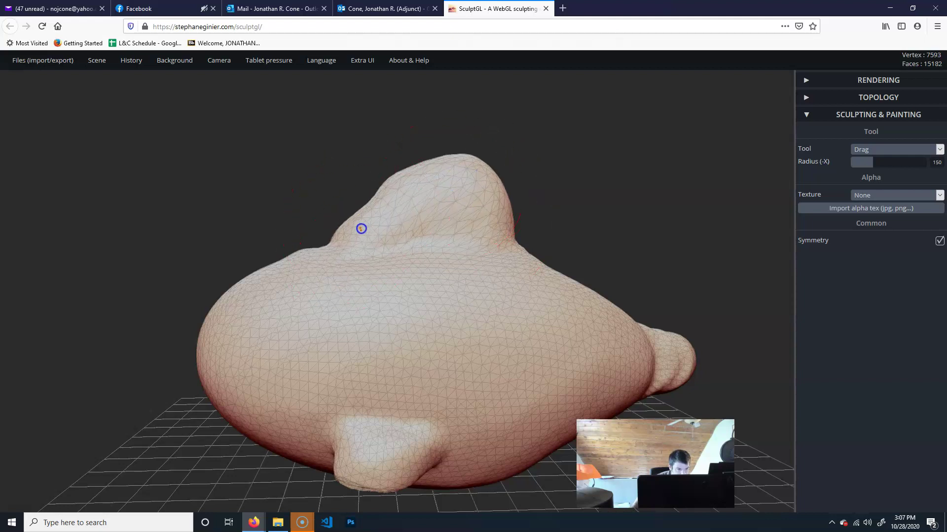
{"action": "mouse_move", "coordinate": [347, 176]}
{"action": "left_mouse_down"}
{"action": "mouse_move", "coordinate": [391, 191]}
{"action": "mouse_move", "coordinate": [535, 196]}
{"action": "mouse_move", "coordinate": [452, 229]}
{"action": "mouse_move", "coordinate": [468, 198]}
{"action": "mouse_move", "coordinate": [453, 192]}
{"action": "mouse_move", "coordinate": [451, 249]}
{"action": "mouse_move", "coordinate": [428, 250]}
{"action": "left_mouse_up"}
Thin the dorsal fin by pushing its mirrored sides inward with the Drag tool, and smooth the fin's base
{"action": "mouse_move", "coordinate": [584, 232]}
{"action": "left_mouse_down"}
{"action": "mouse_move", "coordinate": [260, 231]}
{"action": "mouse_move", "coordinate": [545, 239]}
{"action": "left_mouse_up"}
{"action": "left_click_drag", "start_coordinate": [448, 228], "coordinate": [466, 229]}
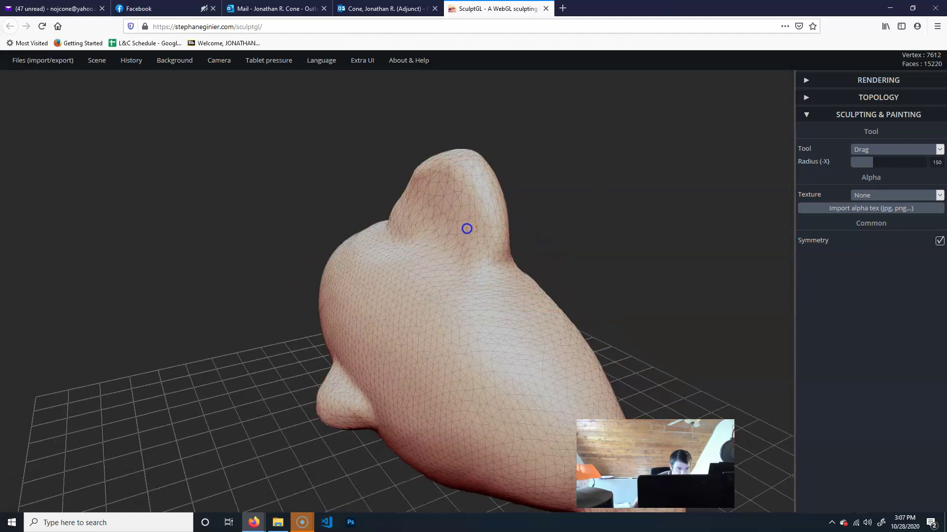
{"action": "mouse_move", "coordinate": [434, 199]}
{"action": "left_mouse_down"}
{"action": "mouse_move", "coordinate": [430, 189]}
{"action": "mouse_move", "coordinate": [468, 235]}
{"action": "mouse_move", "coordinate": [412, 234]}
{"action": "mouse_move", "coordinate": [391, 250]}
{"action": "left_mouse_up"}
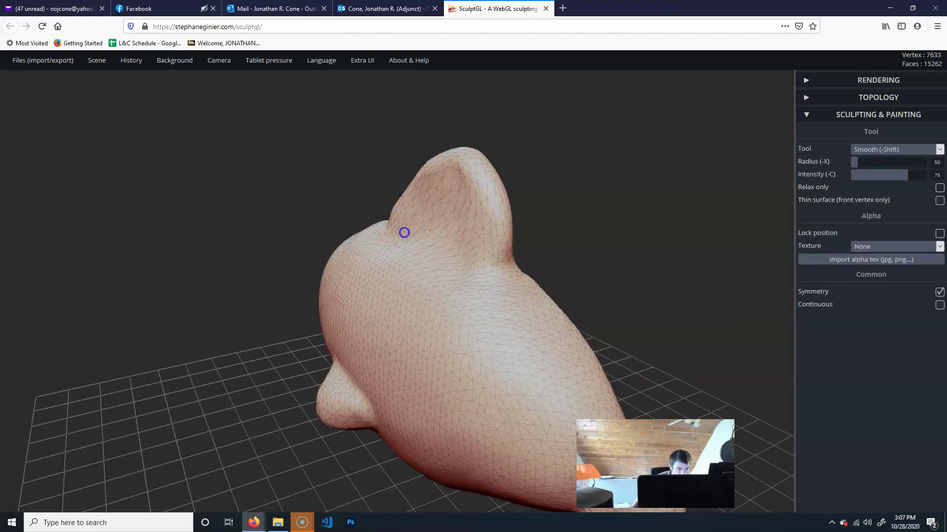
{"action": "left_click_drag", "start_coordinate": [619, 213], "coordinate": [762, 204]}
{"action": "left_click_drag", "start_coordinate": [587, 207], "coordinate": [752, 201]}
{"action": "mouse_move", "coordinate": [405, 252]}
{"action": "left_mouse_down", "text": "shift"}
{"action": "mouse_move", "coordinate": [357, 271]}
{"action": "mouse_move", "coordinate": [355, 243]}
{"action": "mouse_move", "coordinate": [393, 239]}
{"action": "left_mouse_up", "text": "shift"}
Lengthen the mirrored side fins by pulling them away from the body with the Drag tool, and undo the last pull
{"action": "mouse_move", "coordinate": [649, 217]}
{"action": "left_mouse_down"}
{"action": "mouse_move", "coordinate": [616, 172]}
{"action": "mouse_move", "coordinate": [509, 294]}
{"action": "mouse_move", "coordinate": [351, 293]}
{"action": "mouse_move", "coordinate": [508, 319]}
{"action": "mouse_move", "coordinate": [560, 296]}
{"action": "mouse_move", "coordinate": [516, 350]}
{"action": "mouse_move", "coordinate": [395, 321]}
{"action": "mouse_move", "coordinate": [398, 355]}
{"action": "left_mouse_up"}
{"action": "left_click_drag", "start_coordinate": [418, 307], "coordinate": [423, 339]}
{"action": "mouse_move", "coordinate": [446, 377]}
{"action": "left_mouse_down"}
{"action": "mouse_move", "coordinate": [513, 359]}
{"action": "mouse_move", "coordinate": [492, 301]}
{"action": "mouse_move", "coordinate": [477, 310]}
{"action": "mouse_move", "coordinate": [488, 318]}
{"action": "left_mouse_up"}
{"action": "left_click_drag", "start_coordinate": [525, 378], "coordinate": [262, 367]}
{"action": "right_click_drag", "start_coordinate": [262, 367], "coordinate": [430, 450], "text": "ctrl"}
{"action": "right_click_drag", "start_coordinate": [251, 439], "coordinate": [227, 410], "text": "ctrl"}
{"action": "mouse_move", "coordinate": [343, 211]}
{"action": "left_mouse_down"}
{"action": "mouse_move", "coordinate": [340, 179]}
{"action": "mouse_move", "coordinate": [365, 185]}
{"action": "mouse_move", "coordinate": [332, 175]}
{"action": "mouse_move", "coordinate": [391, 197]}
{"action": "mouse_move", "coordinate": [335, 183]}
{"action": "left_mouse_up"}
{"action": "key", "text": "ctrl+z"}
Broaden the mirrored side fins by pulling their lower and front edges outward with the Drag tool at radius 150
{"action": "mouse_move", "coordinate": [149, 241]}
{"action": "left_mouse_down"}
{"action": "mouse_move", "coordinate": [233, 239]}
{"action": "mouse_move", "coordinate": [260, 259]}
{"action": "mouse_move", "coordinate": [590, 126]}
{"action": "mouse_move", "coordinate": [520, 116]}
{"action": "mouse_move", "coordinate": [507, 142]}
{"action": "mouse_move", "coordinate": [448, 153]}
{"action": "mouse_move", "coordinate": [465, 139]}
{"action": "mouse_move", "coordinate": [448, 131]}
{"action": "mouse_move", "coordinate": [486, 140]}
{"action": "mouse_move", "coordinate": [513, 127]}
{"action": "mouse_move", "coordinate": [464, 144]}
{"action": "mouse_move", "coordinate": [526, 143]}
{"action": "mouse_move", "coordinate": [484, 169]}
{"action": "mouse_move", "coordinate": [454, 146]}
{"action": "mouse_move", "coordinate": [515, 170]}
{"action": "mouse_move", "coordinate": [490, 176]}
{"action": "mouse_move", "coordinate": [551, 140]}
{"action": "left_mouse_up"}
{"action": "key", "text": "8"}
{"action": "mouse_move", "coordinate": [702, 101]}
{"action": "left_mouse_down"}
{"action": "mouse_move", "coordinate": [677, 112]}
{"action": "mouse_move", "coordinate": [459, 74]}
{"action": "mouse_move", "coordinate": [602, 202]}
{"action": "mouse_move", "coordinate": [487, 245]}
{"action": "mouse_move", "coordinate": [331, 391]}
{"action": "mouse_move", "coordinate": [382, 359]}
{"action": "left_mouse_up"}
{"action": "mouse_move", "coordinate": [377, 425]}
{"action": "left_mouse_down"}
{"action": "mouse_move", "coordinate": [450, 416]}
{"action": "mouse_move", "coordinate": [404, 360]}
{"action": "mouse_move", "coordinate": [430, 392]}
{"action": "left_mouse_up"}
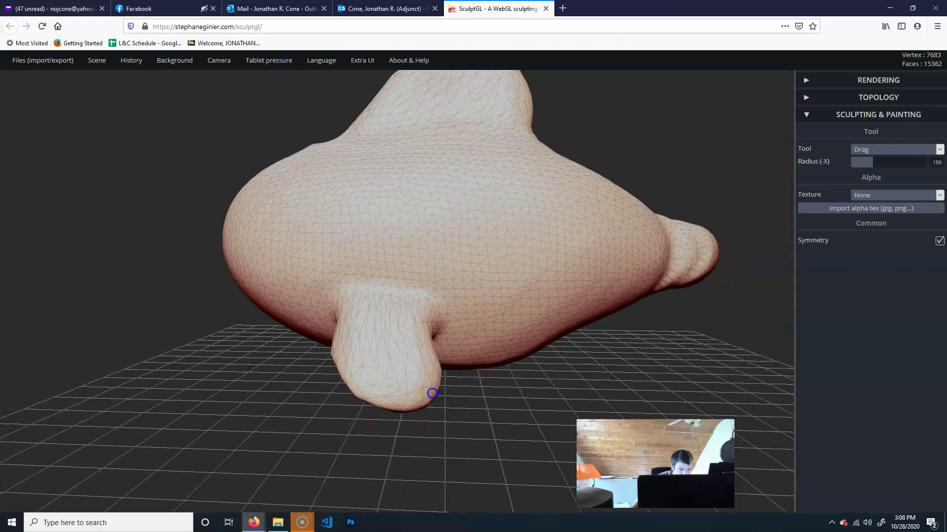
{"action": "left_click_drag", "start_coordinate": [334, 348], "coordinate": [342, 349]}
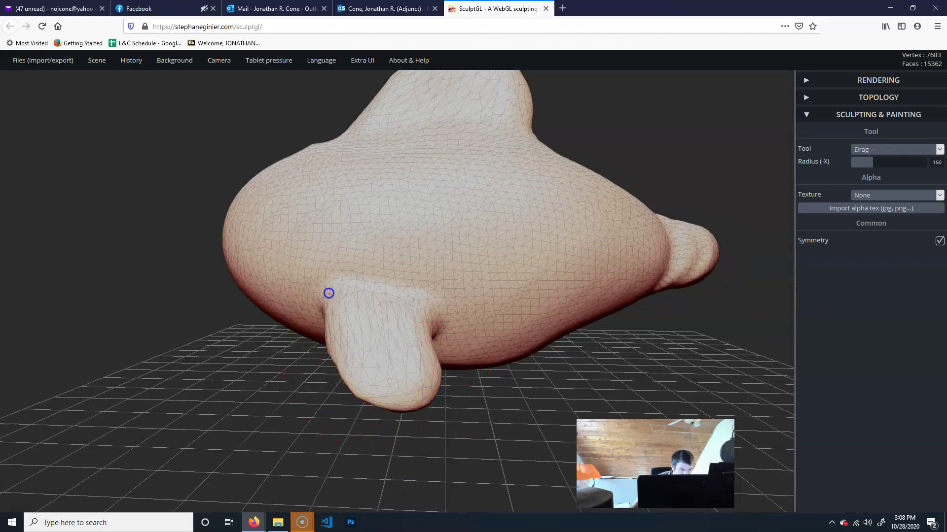
Pull the tail stub into an upper and a lower lobe with the Drag tool, and smooth the resulting tail fin
{"action": "left_click_drag", "start_coordinate": [641, 368], "coordinate": [516, 401]}
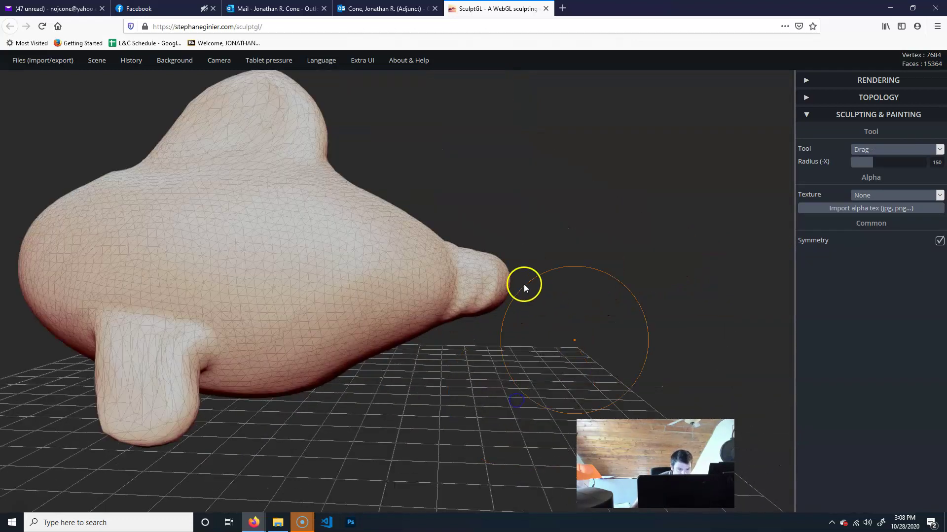
{"action": "left_click_drag", "start_coordinate": [500, 263], "coordinate": [519, 221]}
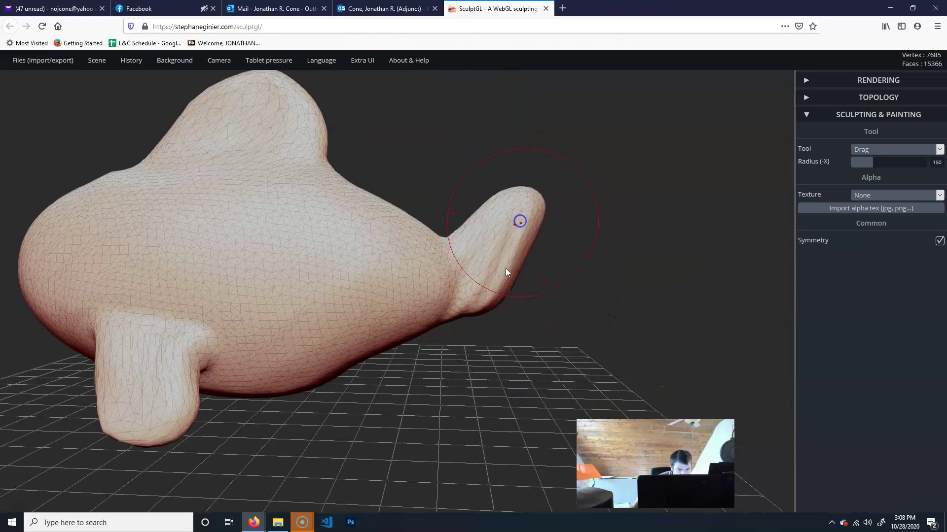
{"action": "mouse_move", "coordinate": [500, 298]}
{"action": "left_mouse_down"}
{"action": "mouse_move", "coordinate": [503, 342]}
{"action": "mouse_move", "coordinate": [518, 353]}
{"action": "left_mouse_up"}
{"action": "mouse_move", "coordinate": [490, 323]}
{"action": "left_mouse_down", "text": "shift"}
{"action": "mouse_move", "coordinate": [505, 308]}
{"action": "mouse_move", "coordinate": [516, 359]}
{"action": "left_mouse_up", "text": "shift"}
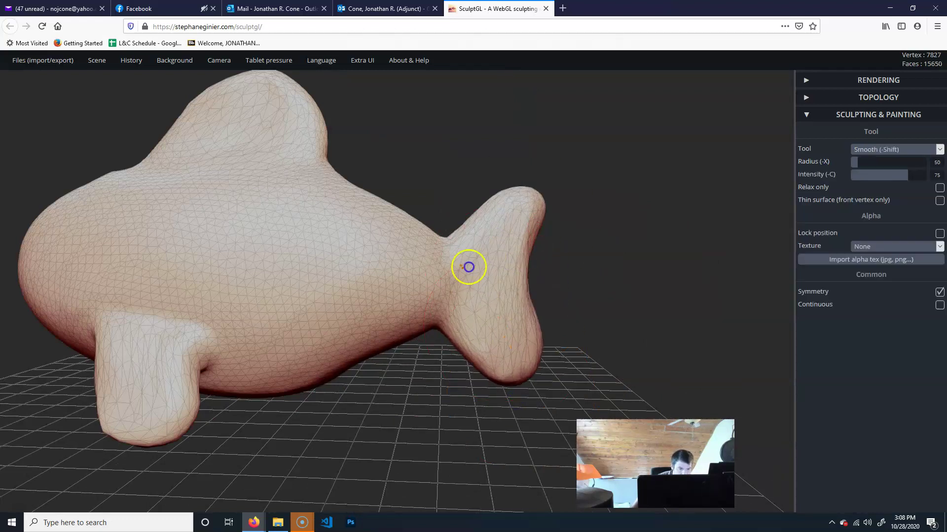
Thin both lobes of the tail fin by pushing their mirrored sides inward with the Drag tool
{"action": "mouse_move", "coordinate": [657, 279]}
{"action": "left_mouse_down"}
{"action": "mouse_move", "coordinate": [362, 274]}
{"action": "mouse_move", "coordinate": [213, 245]}
{"action": "mouse_move", "coordinate": [178, 264]}
{"action": "mouse_move", "coordinate": [161, 309]}
{"action": "mouse_move", "coordinate": [124, 283]}
{"action": "left_mouse_up"}
{"action": "mouse_move", "coordinate": [515, 252]}
{"action": "left_mouse_down"}
{"action": "mouse_move", "coordinate": [247, 239]}
{"action": "mouse_move", "coordinate": [222, 305]}
{"action": "mouse_move", "coordinate": [230, 271]}
{"action": "mouse_move", "coordinate": [219, 272]}
{"action": "mouse_move", "coordinate": [229, 349]}
{"action": "mouse_move", "coordinate": [221, 373]}
{"action": "left_mouse_up"}
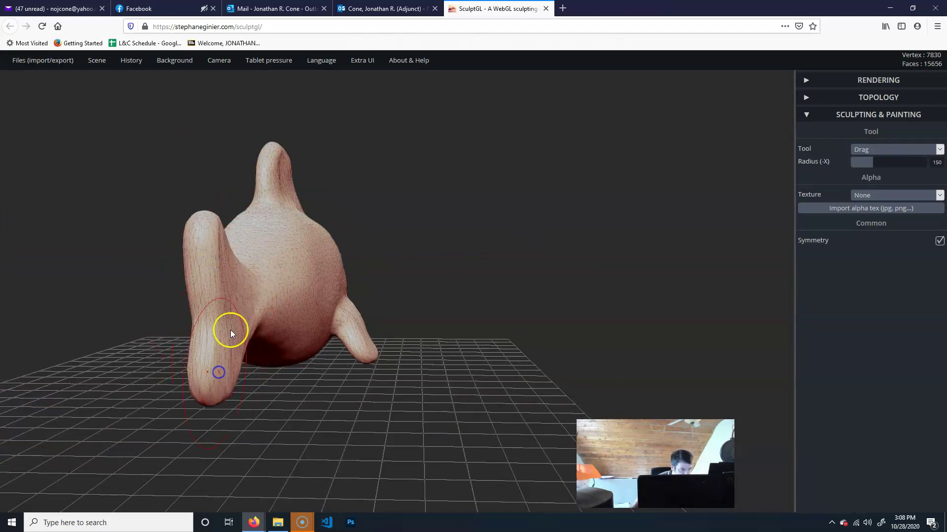
{"action": "mouse_move", "coordinate": [220, 244]}
{"action": "left_mouse_down"}
{"action": "mouse_move", "coordinate": [196, 241]}
{"action": "mouse_move", "coordinate": [222, 244]}
{"action": "left_mouse_up"}
{"action": "mouse_move", "coordinate": [429, 199]}
{"action": "left_mouse_down"}
{"action": "mouse_move", "coordinate": [456, 199]}
{"action": "mouse_move", "coordinate": [403, 240]}
{"action": "mouse_move", "coordinate": [425, 241]}
{"action": "mouse_move", "coordinate": [431, 227]}
{"action": "left_mouse_up"}
{"action": "left_click_drag", "start_coordinate": [514, 226], "coordinate": [726, 404]}
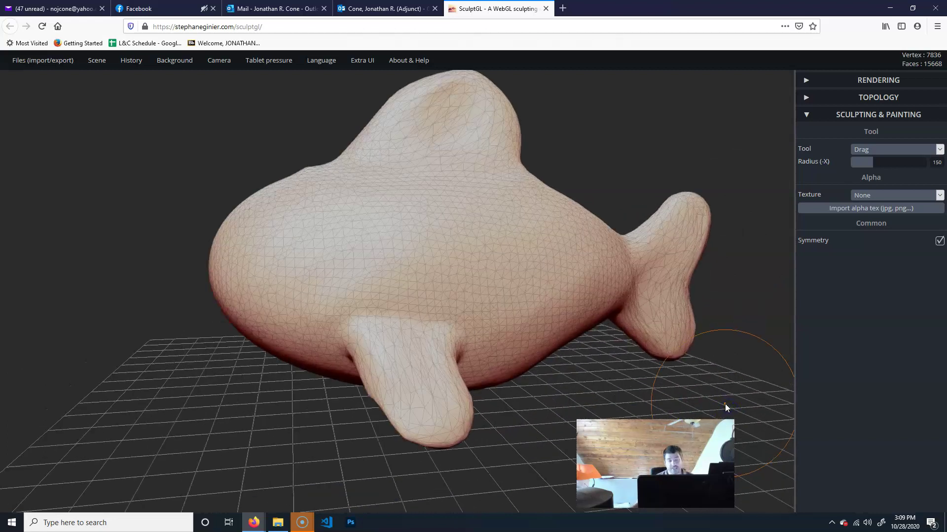
Shape a curved, smiling mouth line across the front with the Brush at radius 38, and smooth the ridge above it
{"action": "middle_click_drag", "start_coordinate": [610, 144], "coordinate": [607, 157]}
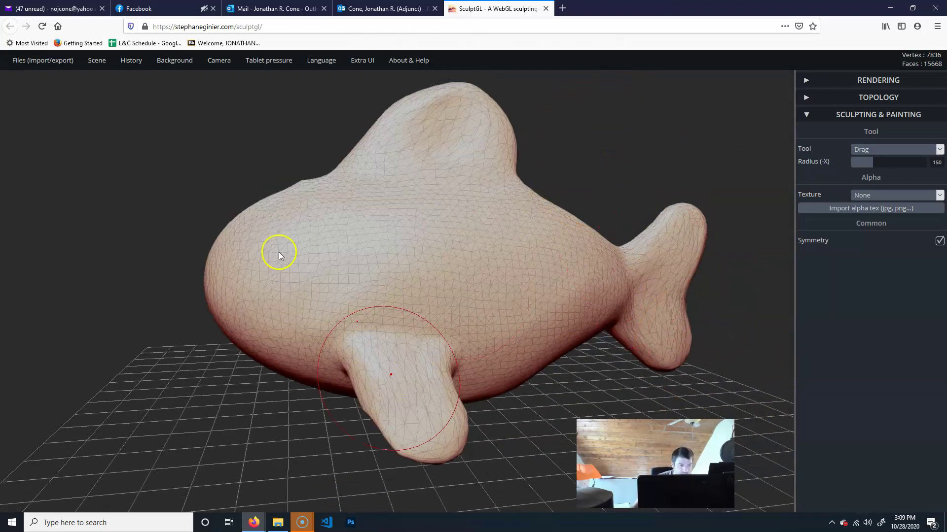
{"action": "middle_click_drag", "start_coordinate": [163, 400], "coordinate": [190, 397]}
{"action": "mouse_move", "coordinate": [189, 400]}
{"action": "left_mouse_down"}
{"action": "mouse_move", "coordinate": [214, 355]}
{"action": "mouse_move", "coordinate": [163, 344]}
{"action": "mouse_move", "coordinate": [207, 344]}
{"action": "mouse_move", "coordinate": [271, 365]}
{"action": "mouse_move", "coordinate": [208, 367]}
{"action": "left_mouse_up"}
{"action": "left_click", "coordinate": [903, 149]}
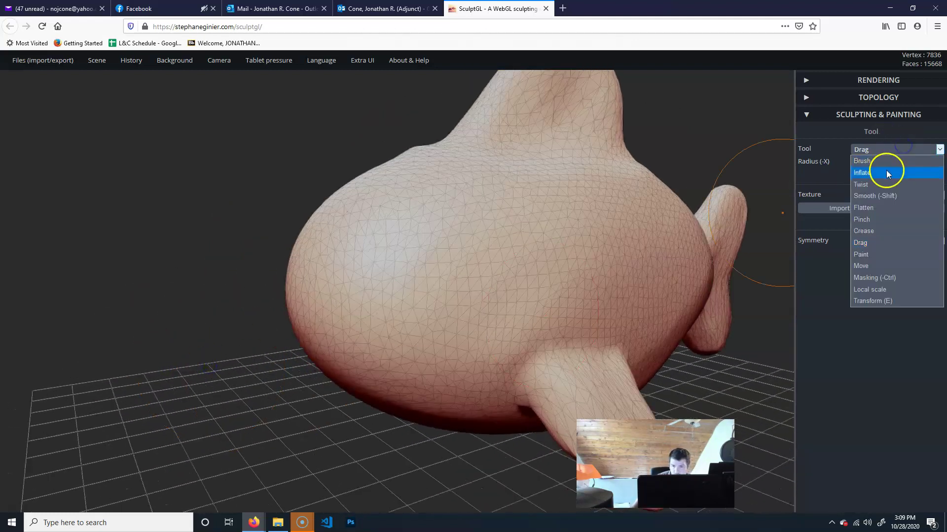
{"action": "left_click", "coordinate": [883, 161]}
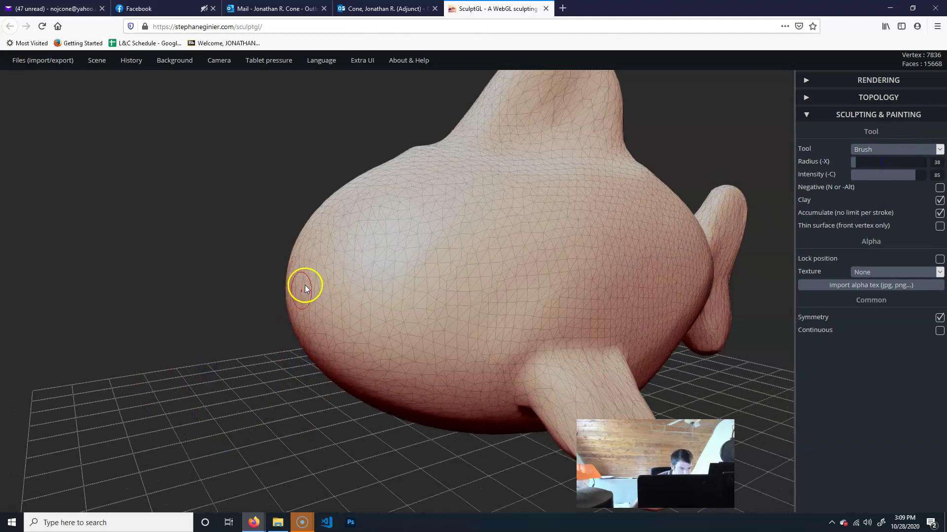
{"action": "mouse_move", "coordinate": [294, 290]}
{"action": "left_mouse_down"}
{"action": "mouse_move", "coordinate": [316, 293]}
{"action": "mouse_move", "coordinate": [294, 284]}
{"action": "left_mouse_up"}
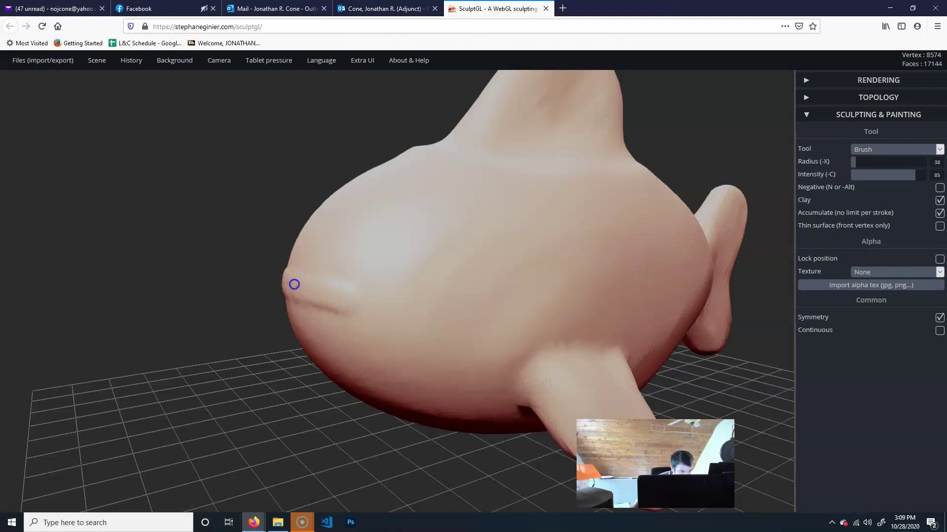
{"action": "mouse_move", "coordinate": [414, 324]}
{"action": "left_mouse_down"}
{"action": "mouse_move", "coordinate": [463, 327]}
{"action": "mouse_move", "coordinate": [507, 275]}
{"action": "mouse_move", "coordinate": [466, 326]}
{"action": "mouse_move", "coordinate": [403, 321]}
{"action": "mouse_move", "coordinate": [289, 281]}
{"action": "mouse_move", "coordinate": [290, 270]}
{"action": "mouse_move", "coordinate": [313, 271]}
{"action": "left_mouse_up"}
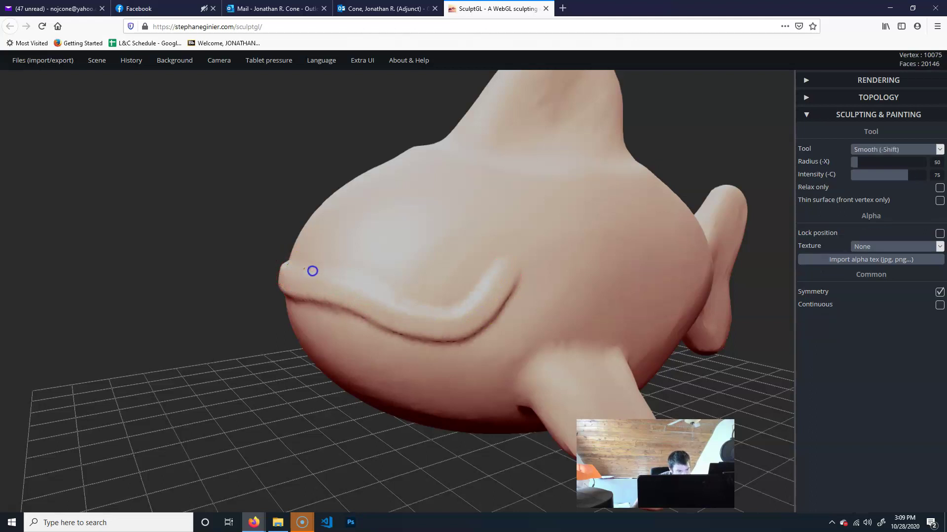
{"action": "left_click_drag", "start_coordinate": [508, 258], "coordinate": [489, 272], "text": "shift"}
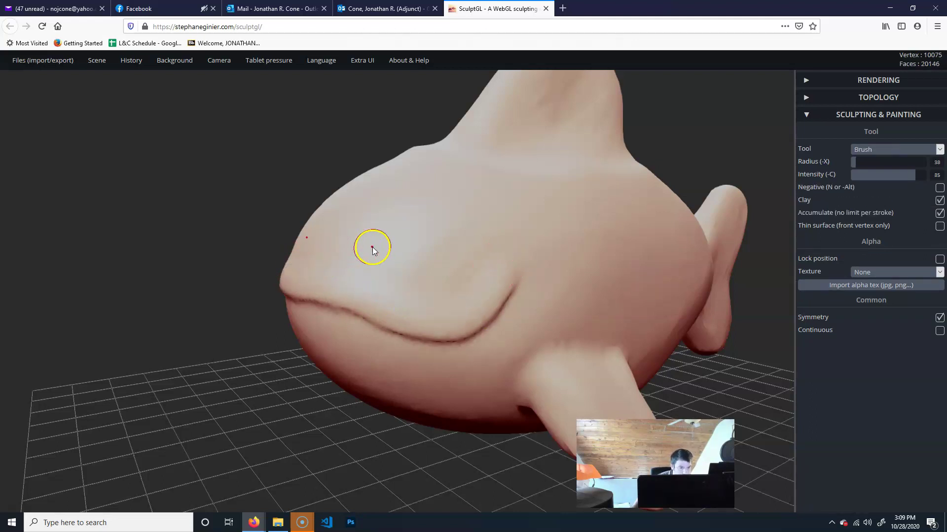
Carve mirrored eye sockets above the mouth with the negative Brush, build up their rims, and smooth the surroundings
{"action": "mouse_move", "coordinate": [375, 247]}
{"action": "left_mouse_down"}
{"action": "mouse_move", "coordinate": [385, 243]}
{"action": "mouse_move", "coordinate": [363, 262]}
{"action": "mouse_move", "coordinate": [374, 261]}
{"action": "left_mouse_up"}
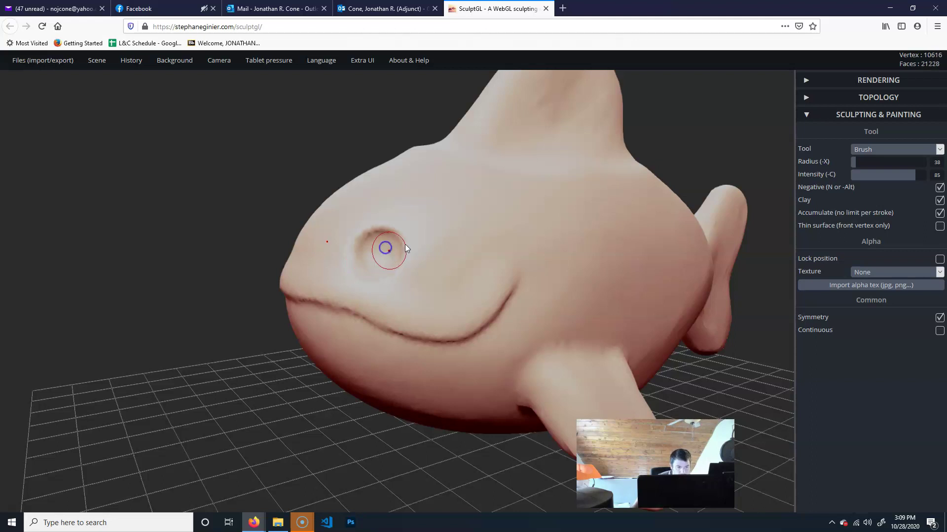
{"action": "mouse_move", "coordinate": [412, 231]}
{"action": "left_mouse_down"}
{"action": "mouse_move", "coordinate": [387, 214]}
{"action": "mouse_move", "coordinate": [342, 228]}
{"action": "mouse_move", "coordinate": [397, 220]}
{"action": "mouse_move", "coordinate": [418, 266]}
{"action": "mouse_move", "coordinate": [389, 294]}
{"action": "mouse_move", "coordinate": [409, 286]}
{"action": "left_mouse_up"}
{"action": "key", "text": "shift"}
{"action": "mouse_move", "coordinate": [350, 239]}
{"action": "left_mouse_down", "text": "shift"}
{"action": "mouse_move", "coordinate": [348, 217]}
{"action": "mouse_move", "coordinate": [359, 211]}
{"action": "mouse_move", "coordinate": [429, 270]}
{"action": "left_mouse_up", "text": "shift"}
Build a rounded eyeball inside each mirrored eye socket with the Brush at radius 38
{"action": "mouse_move", "coordinate": [227, 286]}
{"action": "left_mouse_down", "text": "alt"}
{"action": "mouse_move", "coordinate": [271, 282]}
{"action": "mouse_move", "coordinate": [391, 342]}
{"action": "left_mouse_up", "text": "alt"}
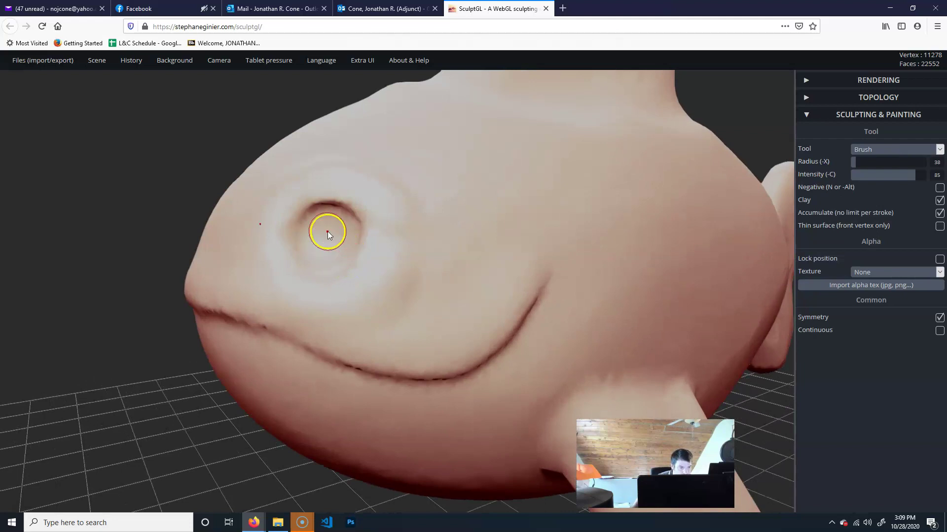
{"action": "mouse_move", "coordinate": [333, 235]}
{"action": "left_mouse_down"}
{"action": "mouse_move", "coordinate": [330, 253]}
{"action": "mouse_move", "coordinate": [335, 230]}
{"action": "mouse_move", "coordinate": [313, 236]}
{"action": "mouse_move", "coordinate": [334, 235]}
{"action": "mouse_move", "coordinate": [328, 224]}
{"action": "mouse_move", "coordinate": [342, 245]}
{"action": "mouse_move", "coordinate": [317, 226]}
{"action": "mouse_move", "coordinate": [333, 227]}
{"action": "mouse_move", "coordinate": [308, 237]}
{"action": "mouse_move", "coordinate": [334, 249]}
{"action": "left_mouse_up"}
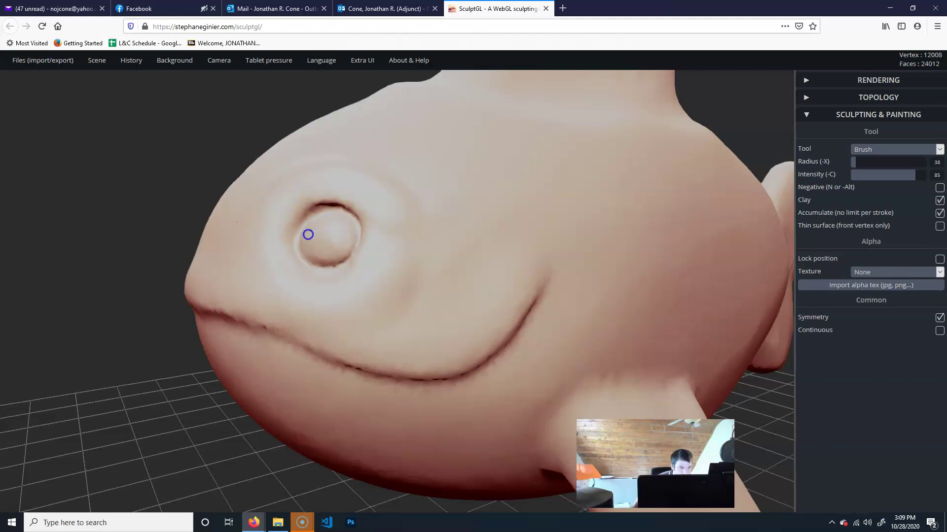
{"action": "left_click_drag", "start_coordinate": [102, 408], "coordinate": [666, 401]}
{"action": "left_click_drag", "start_coordinate": [402, 423], "coordinate": [116, 391]}
{"action": "mouse_move", "coordinate": [452, 420]}
{"action": "left_mouse_down"}
{"action": "mouse_move", "coordinate": [385, 435]}
{"action": "mouse_move", "coordinate": [593, 380]}
{"action": "mouse_move", "coordinate": [659, 398]}
{"action": "left_mouse_up"}
Refine the surfaces and edges of the mirrored side fins with the Brush, and smooth them
{"action": "left_click_drag", "start_coordinate": [677, 366], "coordinate": [737, 294], "text": "alt"}
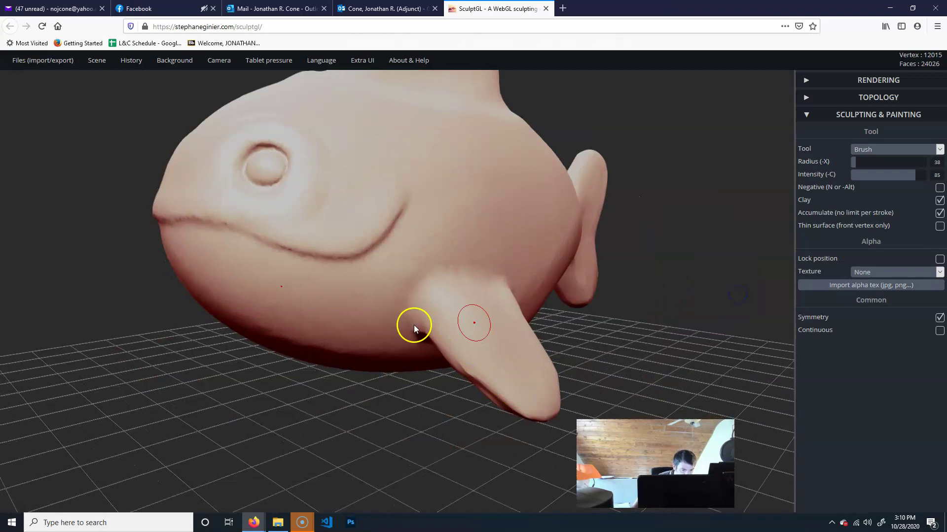
{"action": "mouse_move", "coordinate": [440, 339]}
{"action": "left_mouse_down"}
{"action": "mouse_move", "coordinate": [537, 424]}
{"action": "mouse_move", "coordinate": [458, 378]}
{"action": "mouse_move", "coordinate": [427, 330]}
{"action": "mouse_move", "coordinate": [458, 376]}
{"action": "mouse_move", "coordinate": [541, 417]}
{"action": "mouse_move", "coordinate": [553, 414]}
{"action": "left_mouse_up"}
{"action": "key", "text": "shift"}
{"action": "left_click_drag", "start_coordinate": [589, 338], "coordinate": [397, 333]}
{"action": "left_click_drag", "start_coordinate": [312, 315], "coordinate": [353, 376], "text": "shift"}
{"action": "mouse_move", "coordinate": [448, 405]}
{"action": "left_mouse_down"}
{"action": "mouse_move", "coordinate": [317, 366]}
{"action": "mouse_move", "coordinate": [359, 302]}
{"action": "left_mouse_up"}
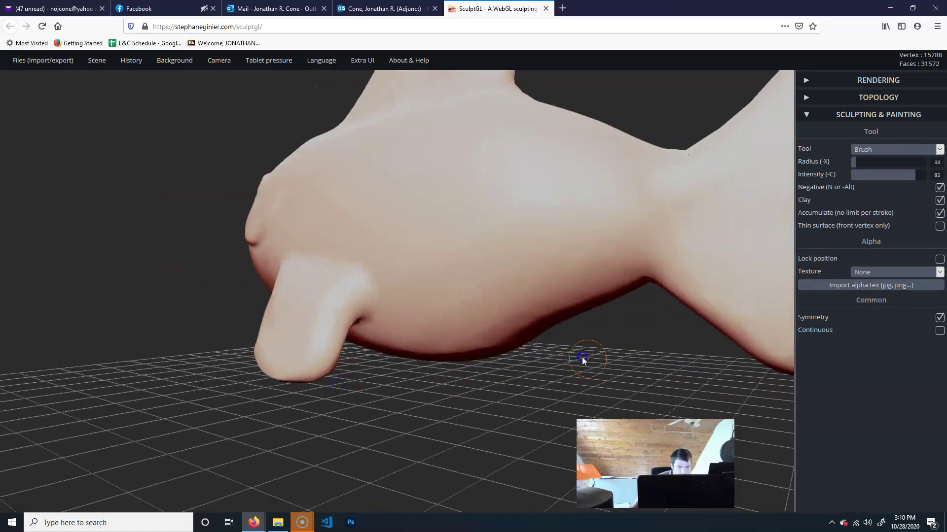
Refine the tail fin and hollow the sides of the dorsal fin with the negative Brush
{"action": "left_click_drag", "start_coordinate": [582, 357], "coordinate": [369, 412], "text": "alt"}
{"action": "mouse_move", "coordinate": [428, 345]}
{"action": "left_mouse_down"}
{"action": "mouse_move", "coordinate": [458, 393]}
{"action": "mouse_move", "coordinate": [510, 436]}
{"action": "mouse_move", "coordinate": [558, 416]}
{"action": "mouse_move", "coordinate": [550, 321]}
{"action": "mouse_move", "coordinate": [526, 422]}
{"action": "mouse_move", "coordinate": [422, 302]}
{"action": "left_mouse_up"}
{"action": "mouse_move", "coordinate": [423, 143]}
{"action": "left_mouse_down"}
{"action": "mouse_move", "coordinate": [444, 222]}
{"action": "mouse_move", "coordinate": [524, 237]}
{"action": "mouse_move", "coordinate": [284, 232]}
{"action": "left_mouse_up"}
{"action": "left_click_drag", "start_coordinate": [419, 160], "coordinate": [540, 169]}
{"action": "mouse_move", "coordinate": [143, 302]}
{"action": "left_mouse_down"}
{"action": "mouse_move", "coordinate": [221, 224]}
{"action": "mouse_move", "coordinate": [307, 186]}
{"action": "mouse_move", "coordinate": [258, 209]}
{"action": "mouse_move", "coordinate": [162, 298]}
{"action": "left_mouse_up"}
{"action": "left_click_drag", "start_coordinate": [449, 208], "coordinate": [620, 99]}
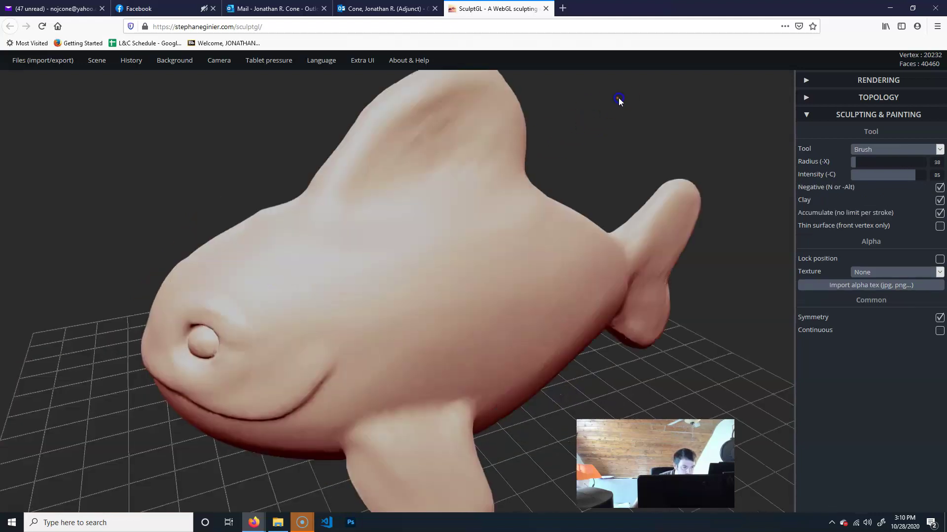
Sharpen the mouth line from the snout to its rear corner with the negative Crease tool at radius 41
{"action": "left_click_drag", "start_coordinate": [628, 384], "coordinate": [634, 351]}
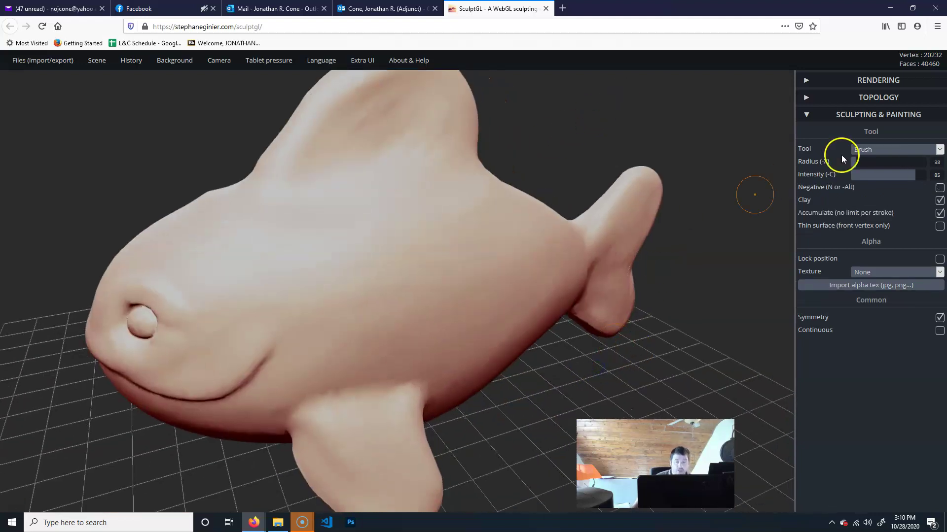
{"action": "left_click", "coordinate": [890, 150]}
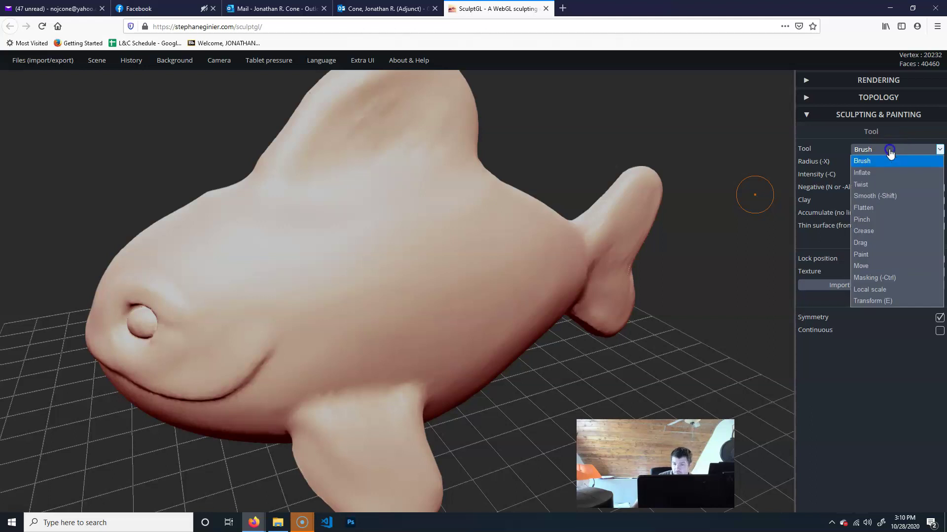
{"action": "left_click", "coordinate": [890, 229]}
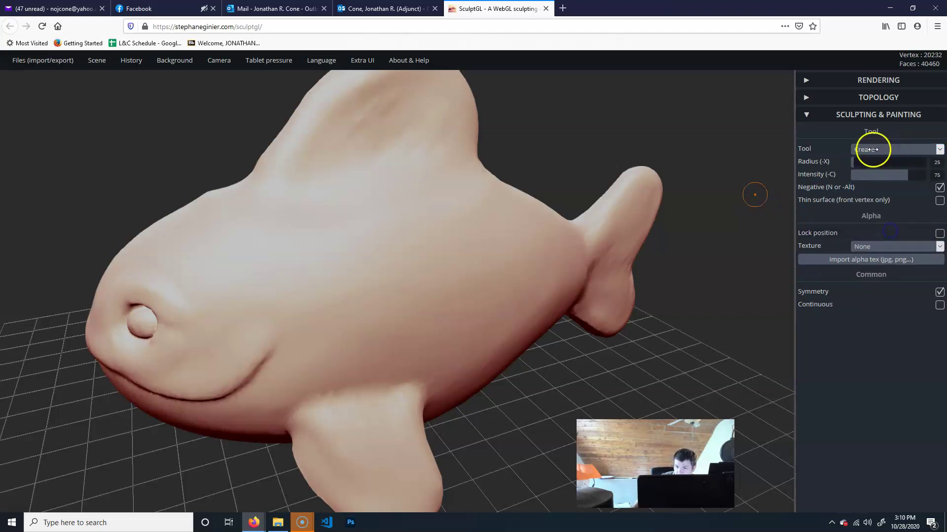
{"action": "left_click_drag", "start_coordinate": [525, 400], "coordinate": [528, 445]}
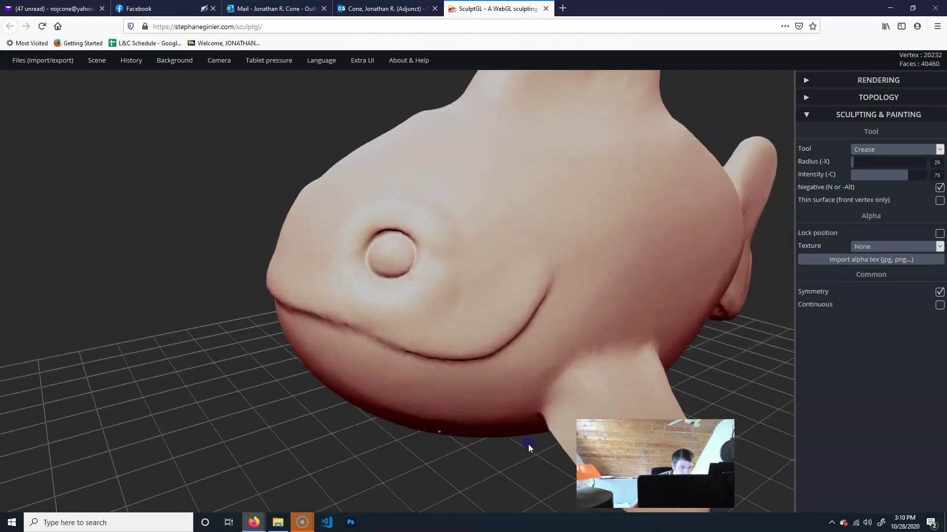
{"action": "left_click_drag", "start_coordinate": [224, 463], "coordinate": [314, 270], "text": "alt"}
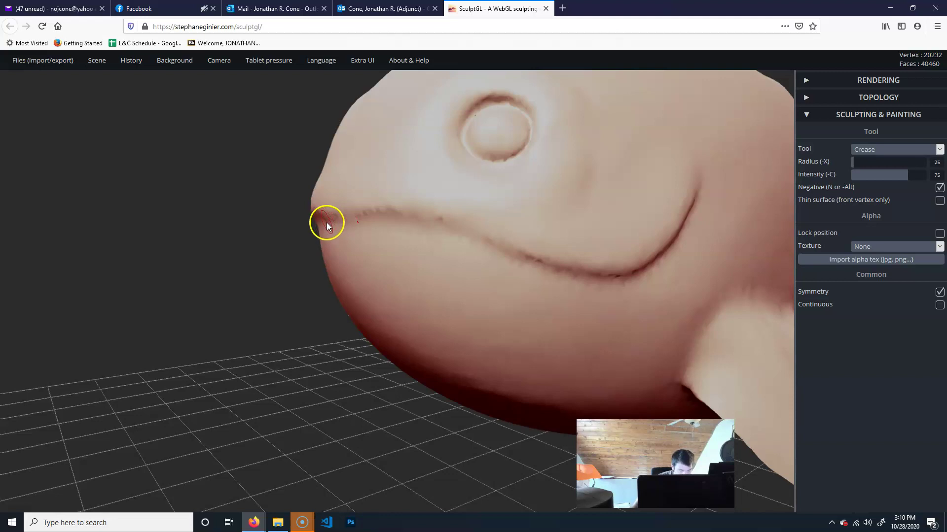
{"action": "key", "text": "x"}
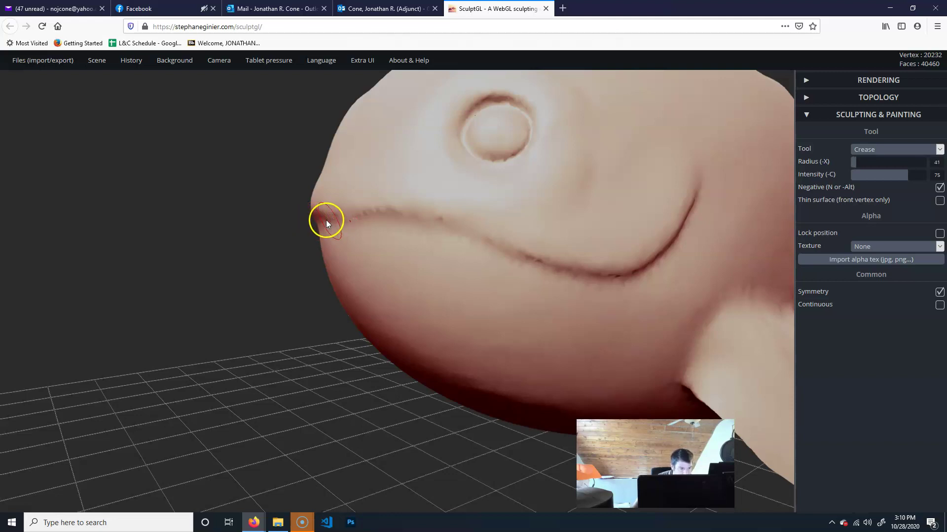
{"action": "mouse_move", "coordinate": [319, 220]}
{"action": "left_mouse_down"}
{"action": "mouse_move", "coordinate": [427, 226]}
{"action": "mouse_move", "coordinate": [532, 264]}
{"action": "mouse_move", "coordinate": [627, 279]}
{"action": "mouse_move", "coordinate": [667, 258]}
{"action": "mouse_move", "coordinate": [706, 200]}
{"action": "left_mouse_up"}
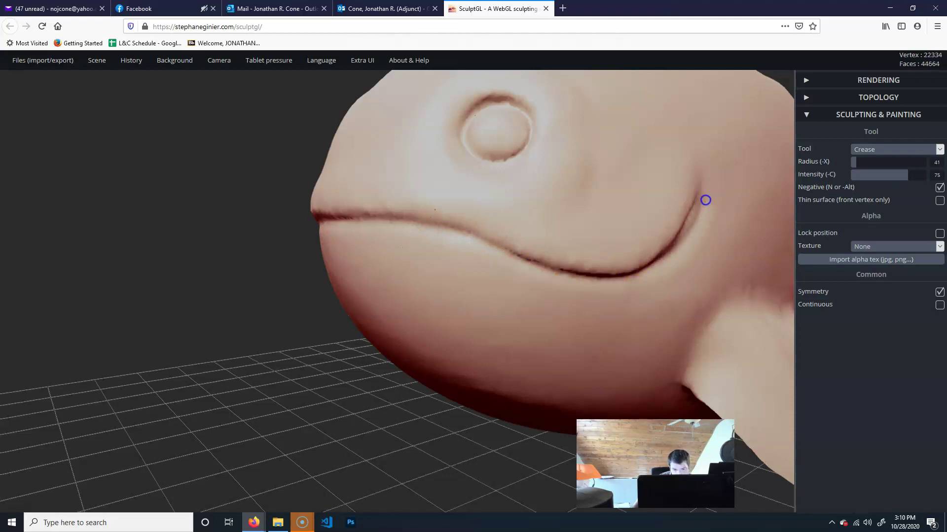
Crease eyelid folds and corner wrinkles around the mirrored eyes with the Crease tool
{"action": "left_click_drag", "start_coordinate": [412, 369], "coordinate": [224, 390]}
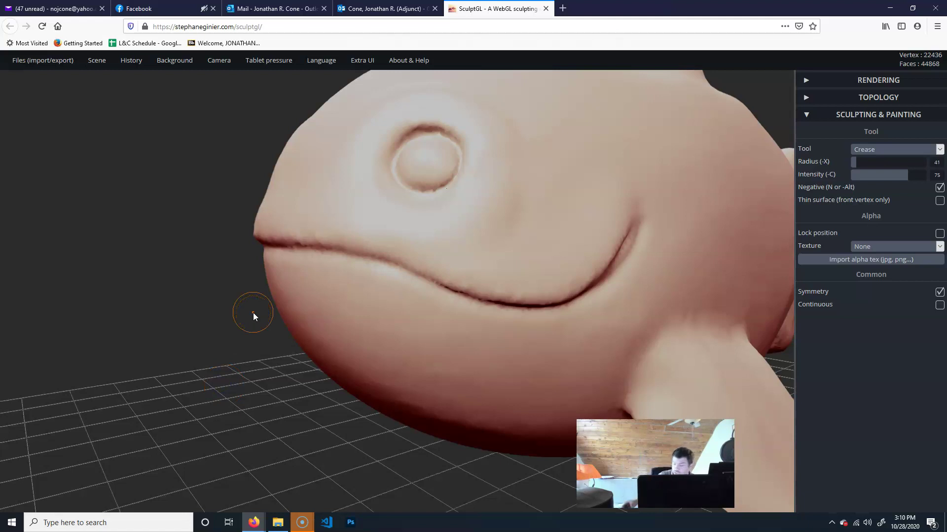
{"action": "left_click", "coordinate": [186, 203], "text": "alt"}
{"action": "left_click_drag", "start_coordinate": [186, 203], "coordinate": [237, 309], "text": "alt"}
{"action": "mouse_move", "coordinate": [355, 252]}
{"action": "left_mouse_down"}
{"action": "mouse_move", "coordinate": [296, 297]}
{"action": "mouse_move", "coordinate": [334, 275]}
{"action": "mouse_move", "coordinate": [325, 313]}
{"action": "mouse_move", "coordinate": [336, 345]}
{"action": "mouse_move", "coordinate": [405, 364]}
{"action": "left_mouse_up"}
{"action": "mouse_move", "coordinate": [439, 324]}
{"action": "left_mouse_down"}
{"action": "mouse_move", "coordinate": [444, 308]}
{"action": "mouse_move", "coordinate": [424, 351]}
{"action": "mouse_move", "coordinate": [380, 364]}
{"action": "left_mouse_up"}
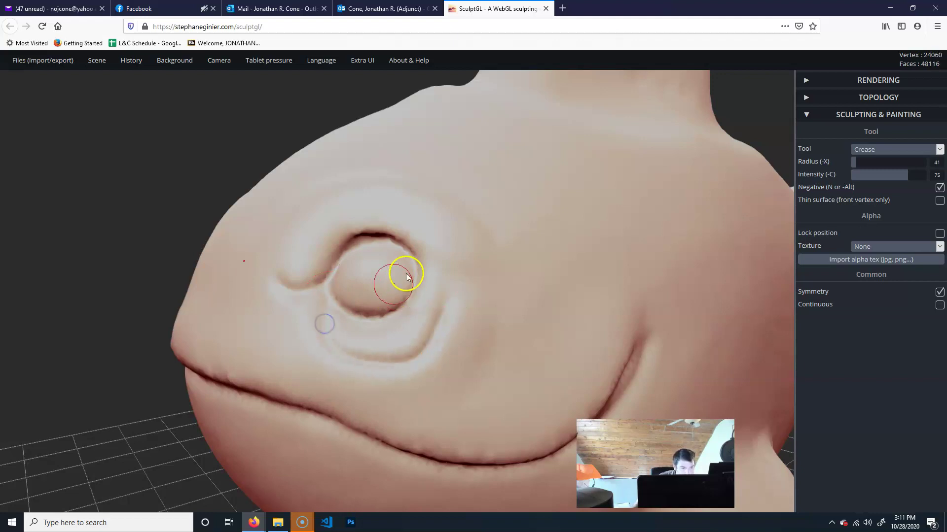
{"action": "left_click_drag", "start_coordinate": [413, 284], "coordinate": [427, 288]}
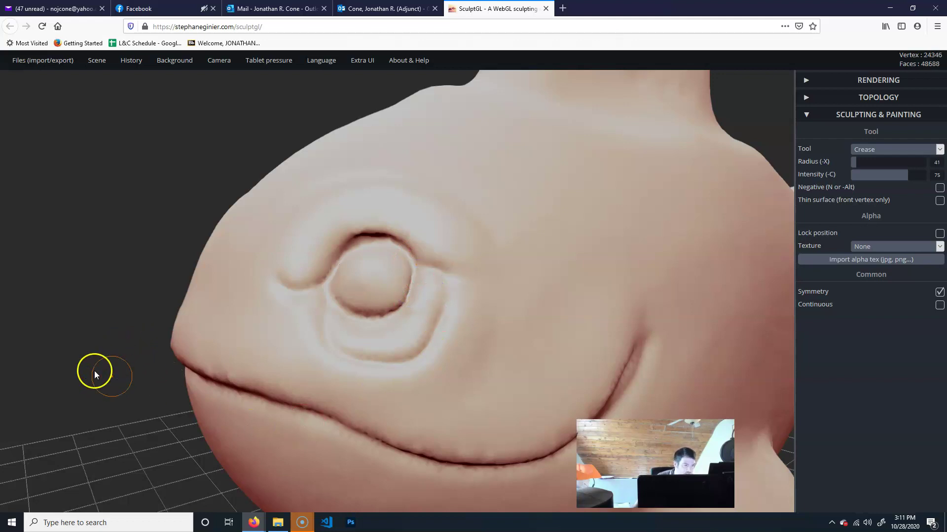
Carve two curved gill slits behind the corner of the mouth with the Crease tool
{"action": "left_click_drag", "start_coordinate": [94, 370], "coordinate": [6, 321], "text": "alt"}
{"action": "left_click_drag", "start_coordinate": [102, 419], "coordinate": [167, 372], "text": "alt"}
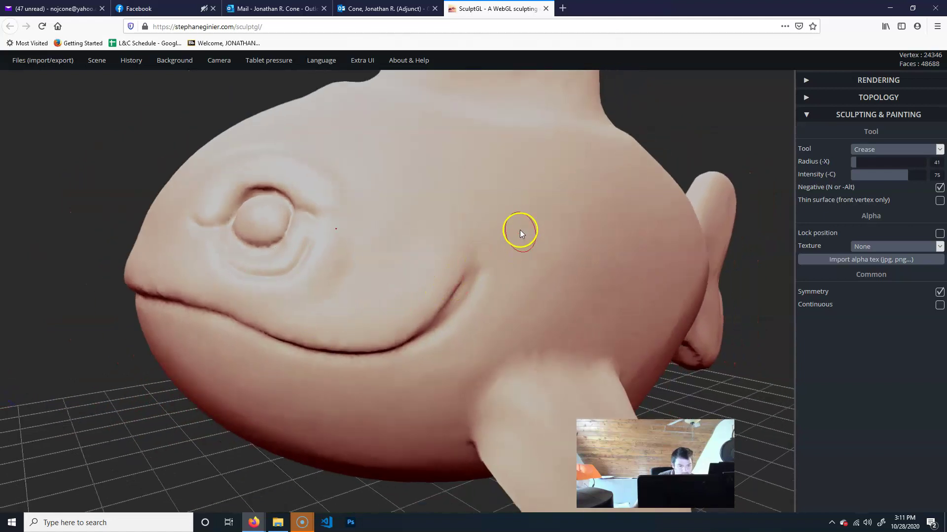
{"action": "left_click_drag", "start_coordinate": [524, 255], "coordinate": [491, 334]}
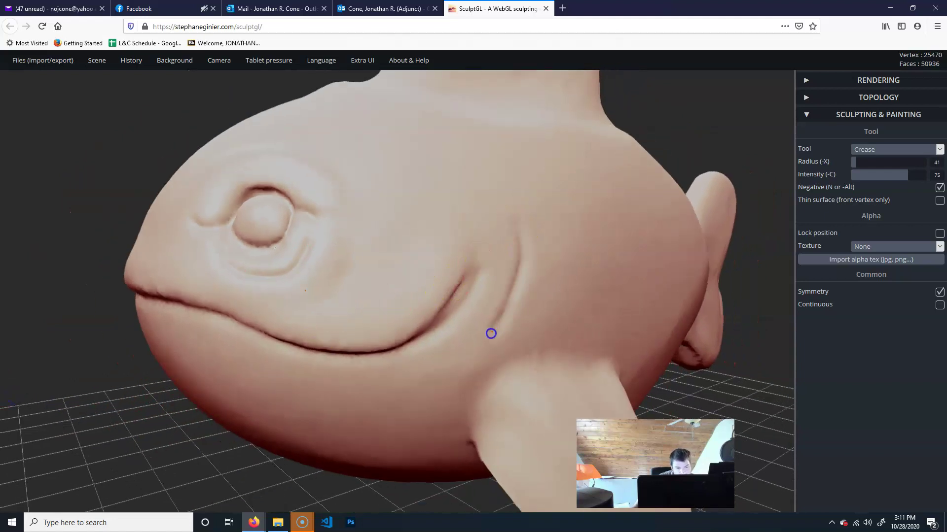
{"action": "mouse_move", "coordinate": [515, 228]}
{"action": "left_mouse_down"}
{"action": "mouse_move", "coordinate": [520, 264]}
{"action": "mouse_move", "coordinate": [486, 336]}
{"action": "left_mouse_up"}
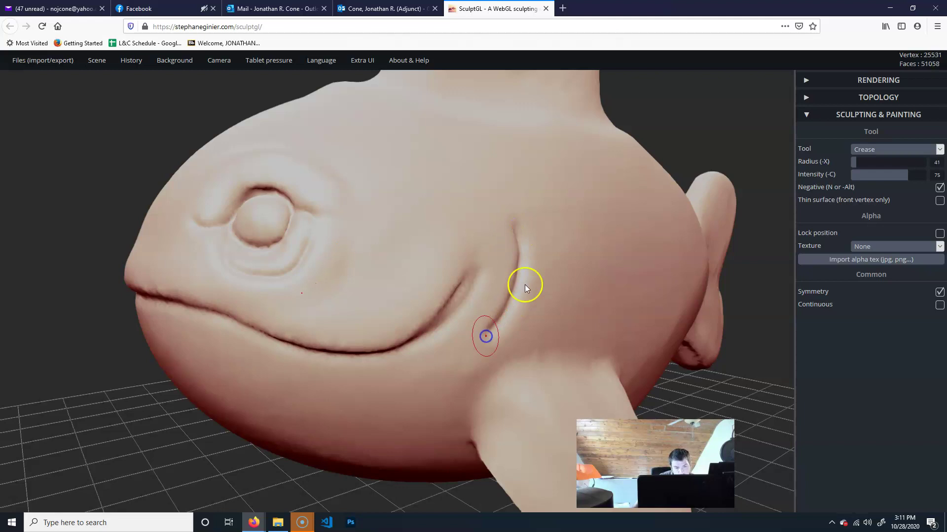
{"action": "mouse_move", "coordinate": [556, 264]}
{"action": "left_mouse_down"}
{"action": "mouse_move", "coordinate": [534, 325]}
{"action": "mouse_move", "coordinate": [546, 234]}
{"action": "left_mouse_up"}
Carve lengthwise ray grooves down the pectoral fin with the negative Crease tool at radius 41
{"action": "mouse_move", "coordinate": [723, 360]}
{"action": "left_mouse_down", "text": "alt"}
{"action": "mouse_move", "coordinate": [699, 309]}
{"action": "mouse_move", "coordinate": [534, 291]}
{"action": "mouse_move", "coordinate": [541, 264]}
{"action": "mouse_move", "coordinate": [495, 261]}
{"action": "mouse_move", "coordinate": [386, 283]}
{"action": "mouse_move", "coordinate": [393, 322]}
{"action": "left_mouse_up", "text": "alt"}
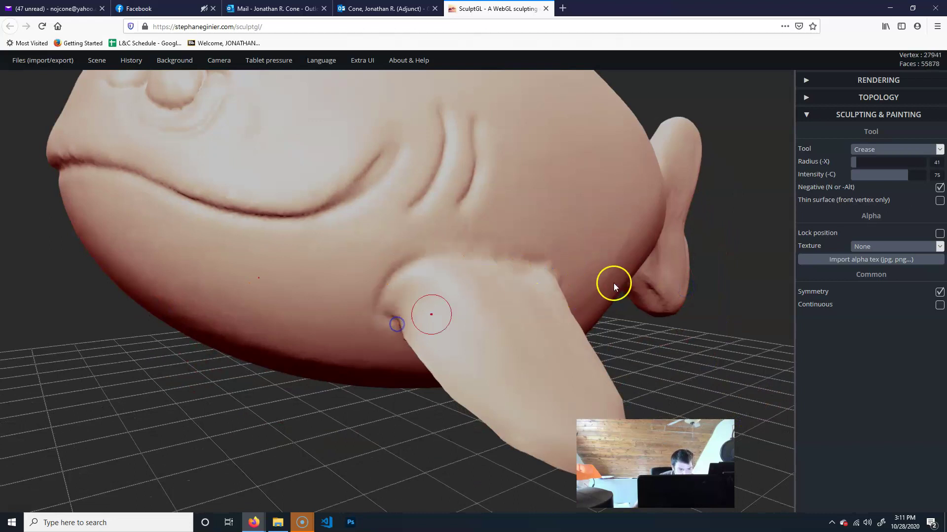
{"action": "left_click_drag", "start_coordinate": [449, 266], "coordinate": [453, 279]}
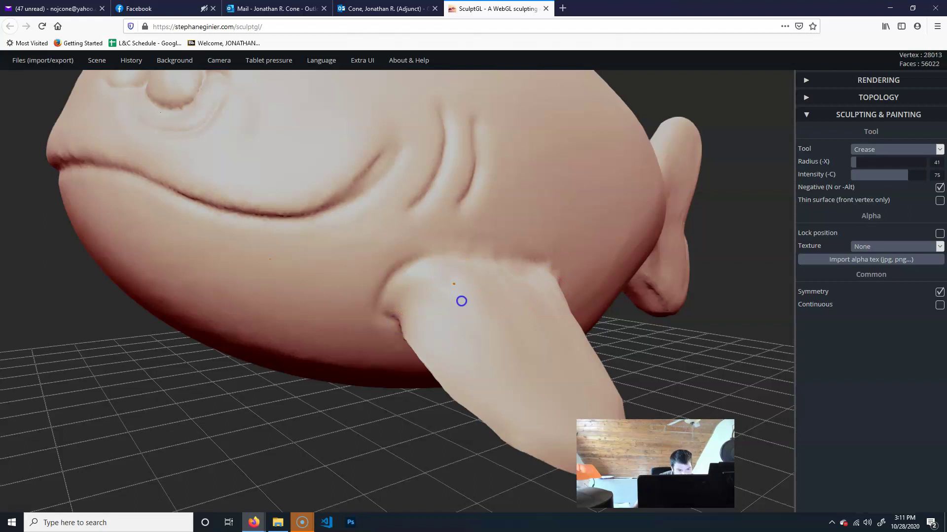
{"action": "left_click_drag", "start_coordinate": [552, 423], "coordinate": [544, 399]}
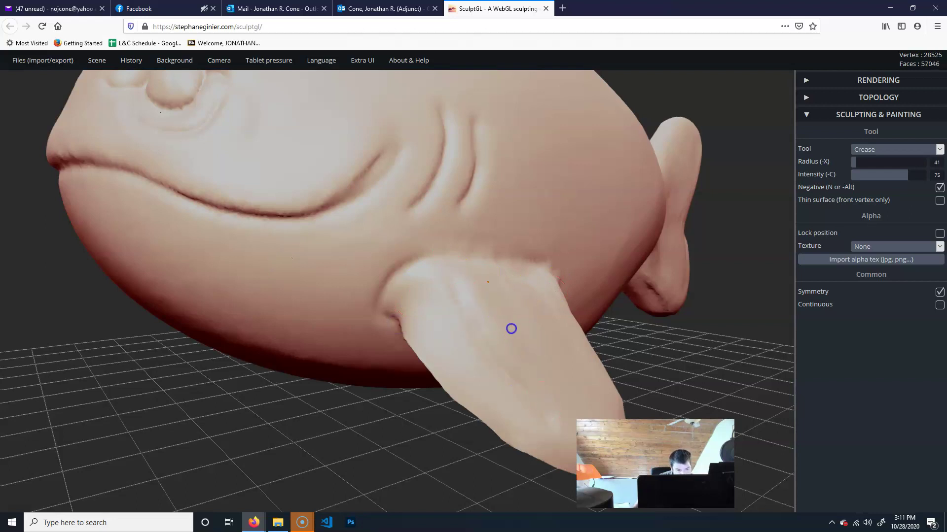
{"action": "left_click_drag", "start_coordinate": [522, 321], "coordinate": [557, 403]}
{"action": "left_click_drag", "start_coordinate": [524, 309], "coordinate": [573, 411]}
{"action": "left_click_drag", "start_coordinate": [551, 299], "coordinate": [598, 433]}
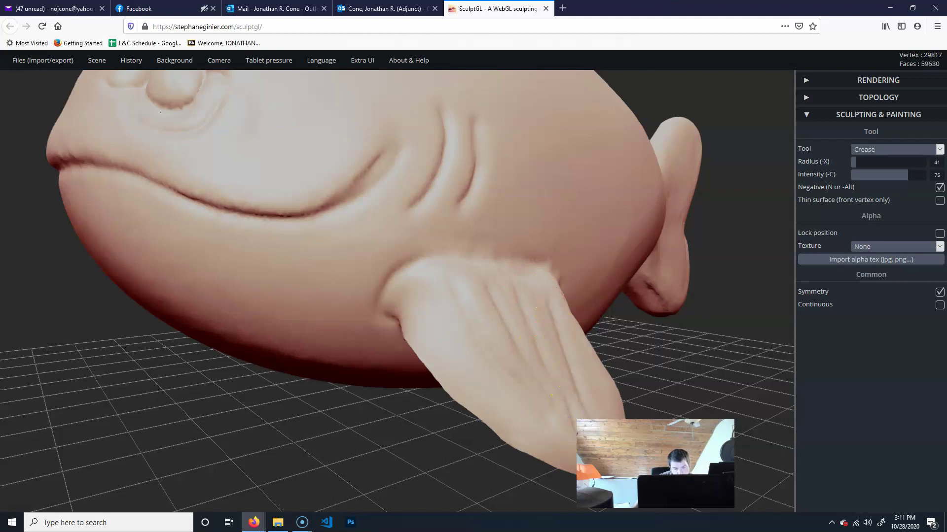
{"action": "left_click_drag", "start_coordinate": [701, 398], "coordinate": [413, 353]}
{"action": "left_click_drag", "start_coordinate": [428, 396], "coordinate": [458, 467]}
Carve ray grooves fanning out from the tail base across both lobes of the tail fin with the negative Crease tool
{"action": "mouse_move", "coordinate": [572, 412]}
{"action": "left_mouse_down"}
{"action": "mouse_move", "coordinate": [693, 375]}
{"action": "mouse_move", "coordinate": [647, 343]}
{"action": "mouse_move", "coordinate": [605, 350]}
{"action": "left_mouse_up"}
{"action": "left_click_drag", "start_coordinate": [567, 396], "coordinate": [463, 406], "text": "alt"}
{"action": "left_click_drag", "start_coordinate": [531, 279], "coordinate": [642, 189]}
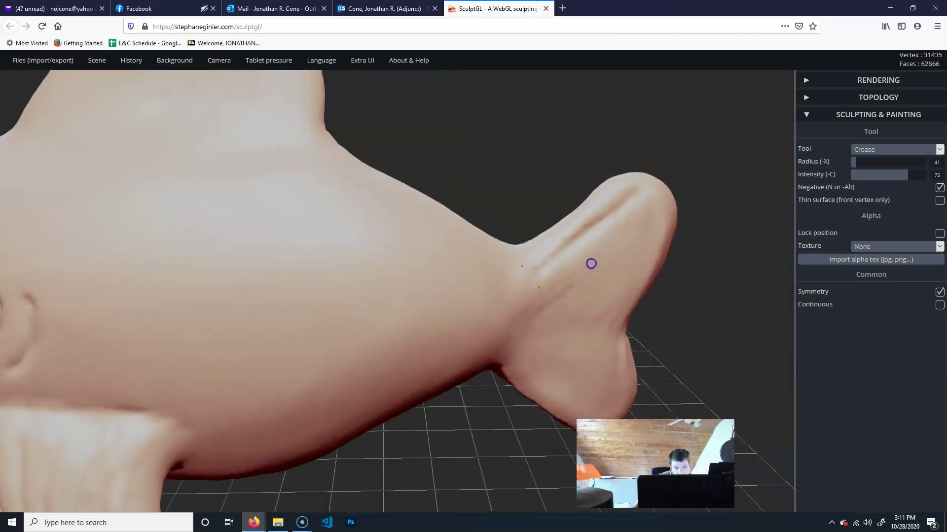
{"action": "left_click_drag", "start_coordinate": [539, 293], "coordinate": [629, 245]}
{"action": "left_click_drag", "start_coordinate": [537, 324], "coordinate": [614, 302]}
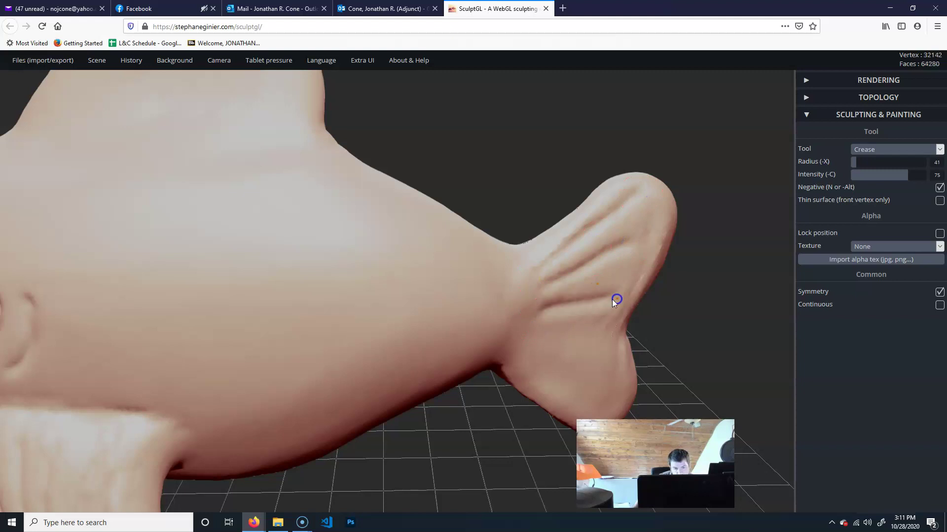
{"action": "left_click_drag", "start_coordinate": [547, 333], "coordinate": [607, 361]}
{"action": "left_click_drag", "start_coordinate": [524, 359], "coordinate": [604, 410]}
Carve long curved ray grooves along the side of the dorsal fin with the negative Crease tool
{"action": "left_click_drag", "start_coordinate": [742, 355], "coordinate": [782, 387], "text": "alt"}
{"action": "left_click_drag", "start_coordinate": [564, 217], "coordinate": [682, 266], "text": "alt"}
{"action": "mouse_move", "coordinate": [643, 238]}
{"action": "left_mouse_down", "text": "alt"}
{"action": "mouse_move", "coordinate": [532, 185]}
{"action": "mouse_move", "coordinate": [792, 246]}
{"action": "left_mouse_up", "text": "alt"}
{"action": "mouse_move", "coordinate": [333, 245]}
{"action": "left_mouse_down"}
{"action": "mouse_move", "coordinate": [362, 261]}
{"action": "mouse_move", "coordinate": [419, 266]}
{"action": "mouse_move", "coordinate": [523, 232]}
{"action": "mouse_move", "coordinate": [611, 233]}
{"action": "left_mouse_up"}
{"action": "mouse_move", "coordinate": [344, 227]}
{"action": "left_mouse_down"}
{"action": "mouse_move", "coordinate": [468, 154]}
{"action": "mouse_move", "coordinate": [577, 158]}
{"action": "left_mouse_up"}
{"action": "mouse_move", "coordinate": [416, 243]}
{"action": "left_mouse_down"}
{"action": "mouse_move", "coordinate": [510, 178]}
{"action": "mouse_move", "coordinate": [541, 204]}
{"action": "mouse_move", "coordinate": [619, 187]}
{"action": "left_mouse_up"}
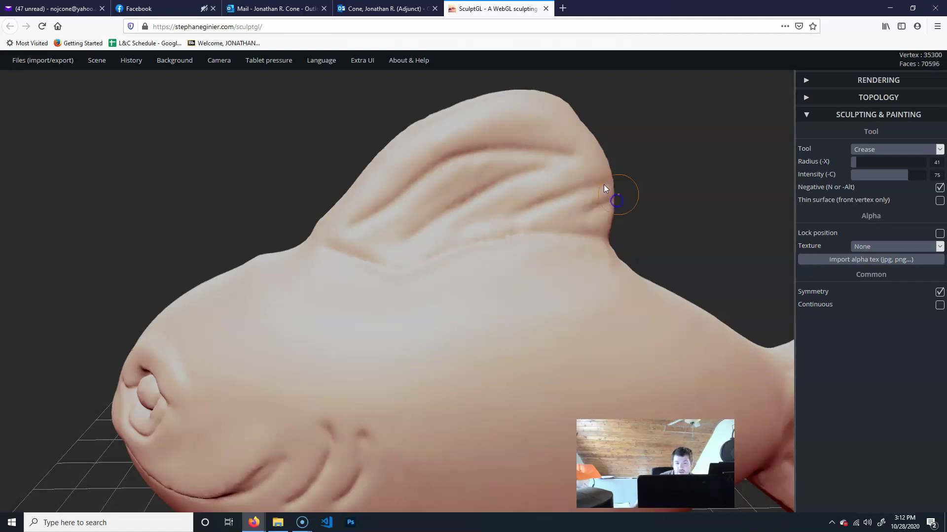
{"action": "left_click_drag", "start_coordinate": [515, 121], "coordinate": [567, 125]}
Display the wireframe over the fish and examine the sculpt and its mesh density from several angles
{"action": "left_click_drag", "start_coordinate": [706, 143], "coordinate": [344, 114], "text": "alt"}
{"action": "left_click_drag", "start_coordinate": [193, 174], "coordinate": [354, 229]}
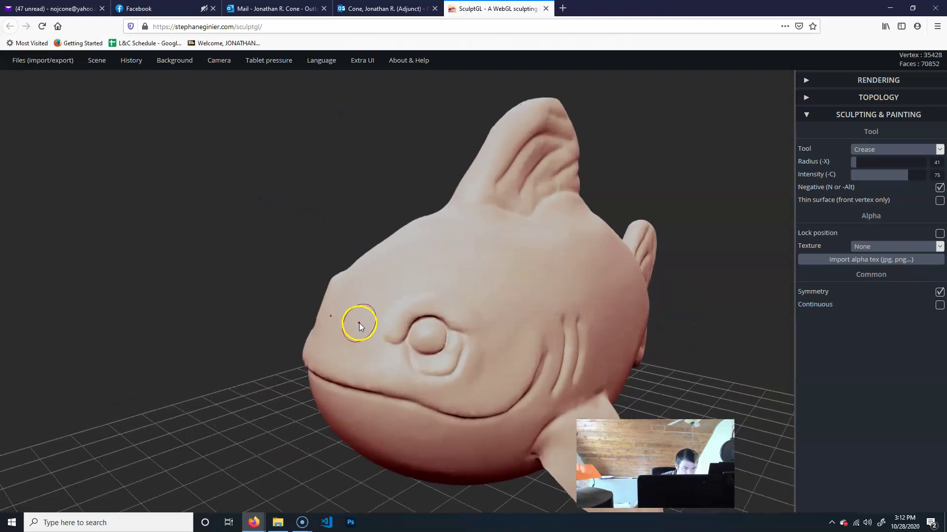
{"action": "left_click_drag", "start_coordinate": [205, 212], "coordinate": [60, 143], "text": "alt"}
{"action": "left_click_drag", "start_coordinate": [653, 312], "coordinate": [510, 187]}
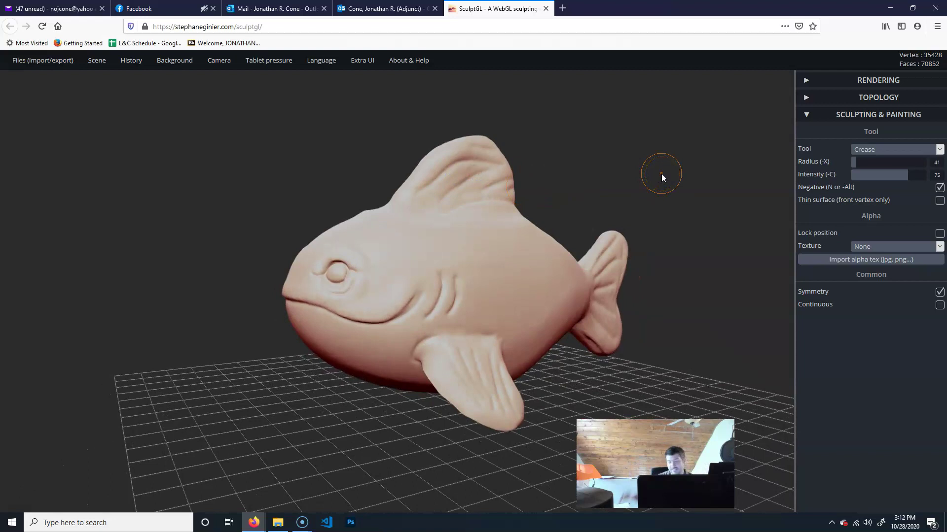
{"action": "left_click_drag", "start_coordinate": [659, 193], "coordinate": [602, 153], "text": "alt"}
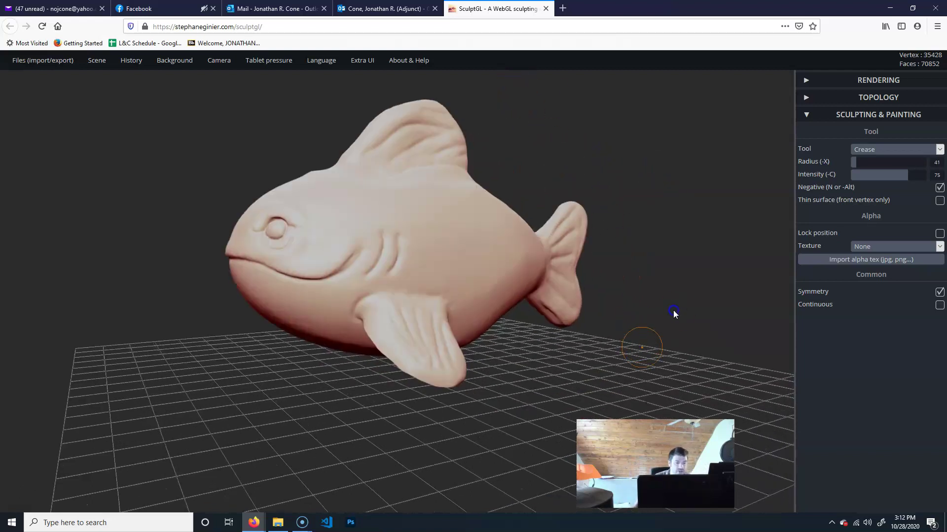
{"action": "left_click_drag", "start_coordinate": [673, 309], "coordinate": [659, 309], "text": "alt"}
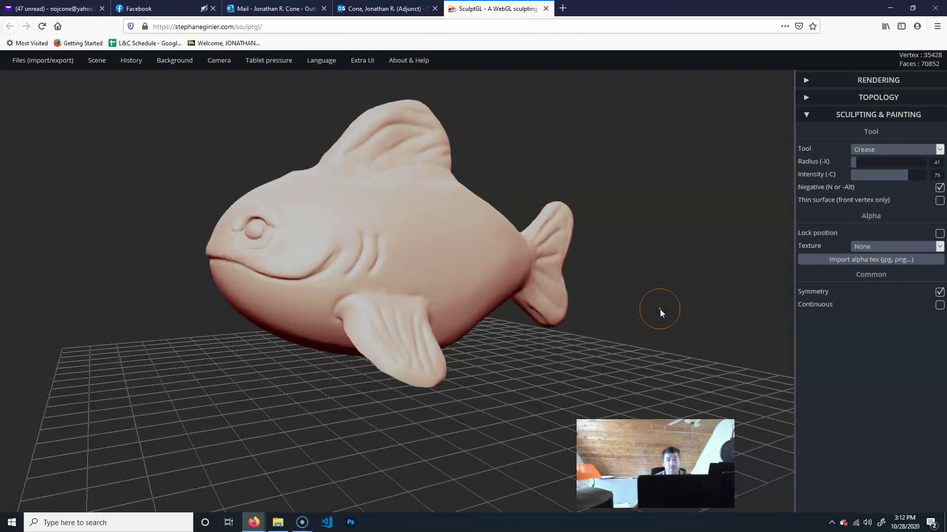
{"action": "key", "text": "w"}
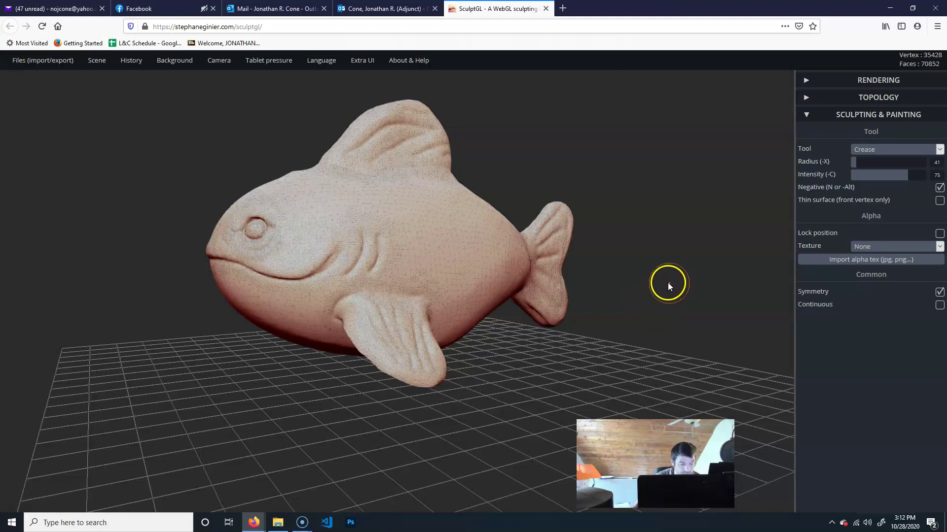
{"action": "scroll", "coordinate": [714, 331], "scroll_direction": "up", "scroll_amount": 5}
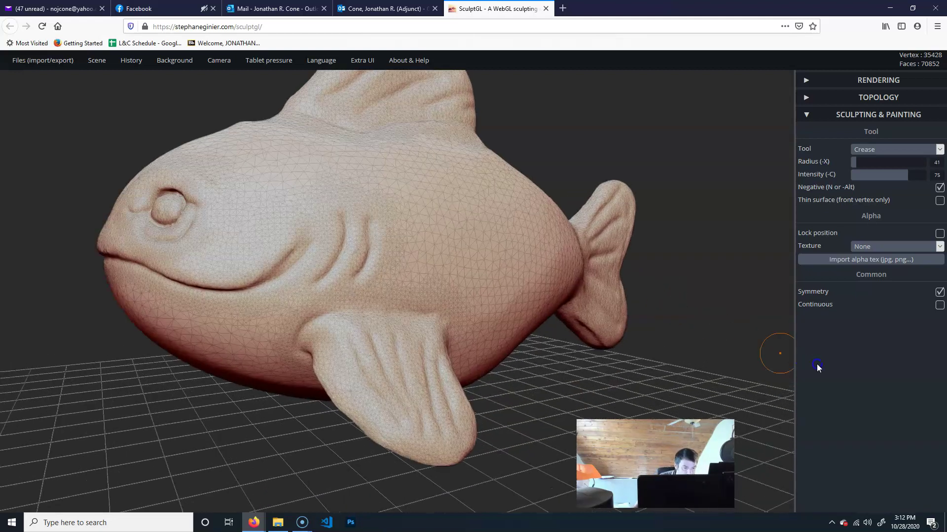
{"action": "left_click_drag", "start_coordinate": [715, 286], "coordinate": [745, 260], "text": "alt"}
{"action": "left_click_drag", "start_coordinate": [625, 138], "coordinate": [638, 145]}
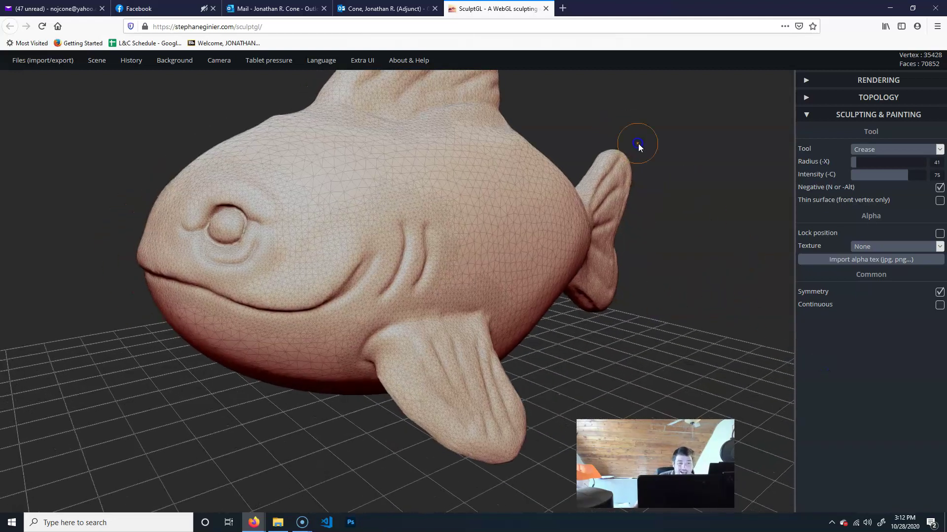
{"action": "left_click_drag", "start_coordinate": [659, 111], "coordinate": [729, 153]}
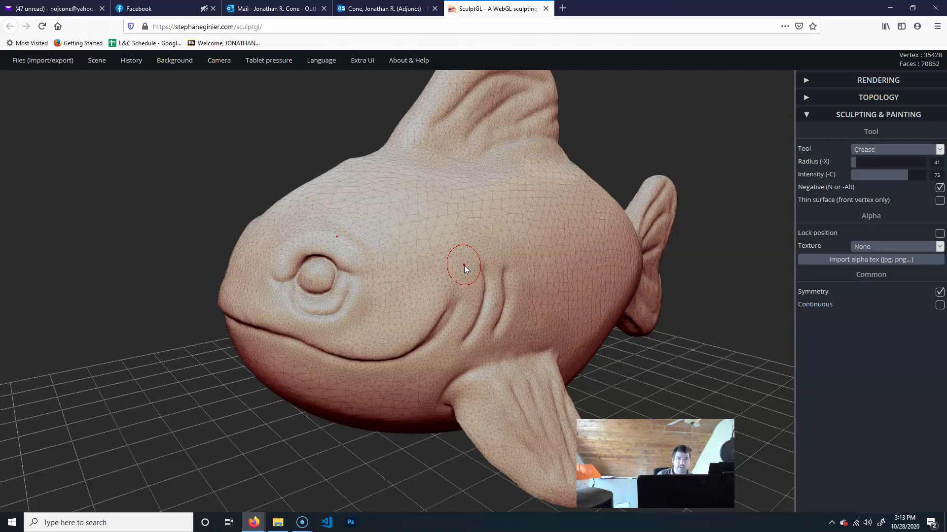
{"action": "mouse_move", "coordinate": [435, 234]}
{"action": "left_mouse_down"}
{"action": "mouse_move", "coordinate": [492, 195]}
{"action": "mouse_move", "coordinate": [565, 229]}
{"action": "mouse_move", "coordinate": [298, 217]}
{"action": "mouse_move", "coordinate": [366, 162]}
{"action": "mouse_move", "coordinate": [354, 258]}
{"action": "left_mouse_up"}
Export the fish as an OBJ file, save yourMesh.obj to disk and check it in the browser's downloads
{"action": "left_click", "coordinate": [27, 63]}
{"action": "left_click", "coordinate": [37, 97]}
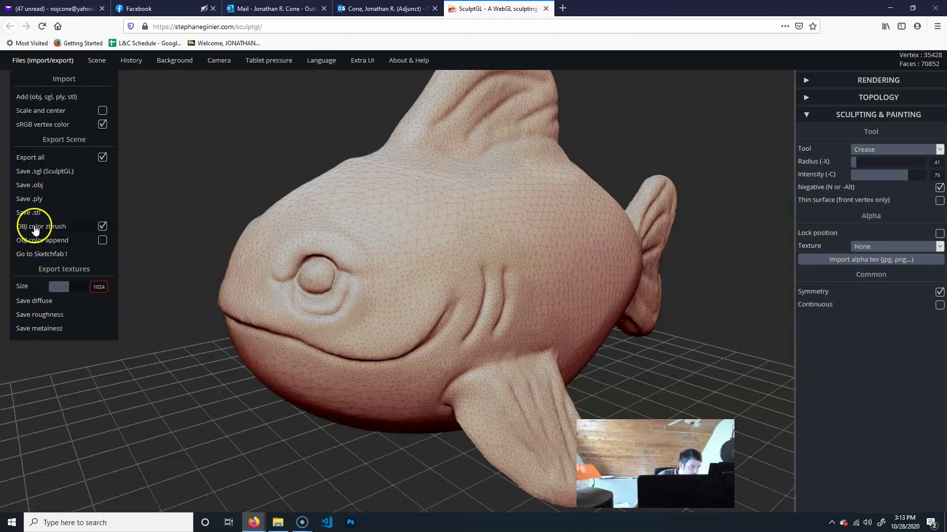
{"action": "left_click", "coordinate": [28, 186]}
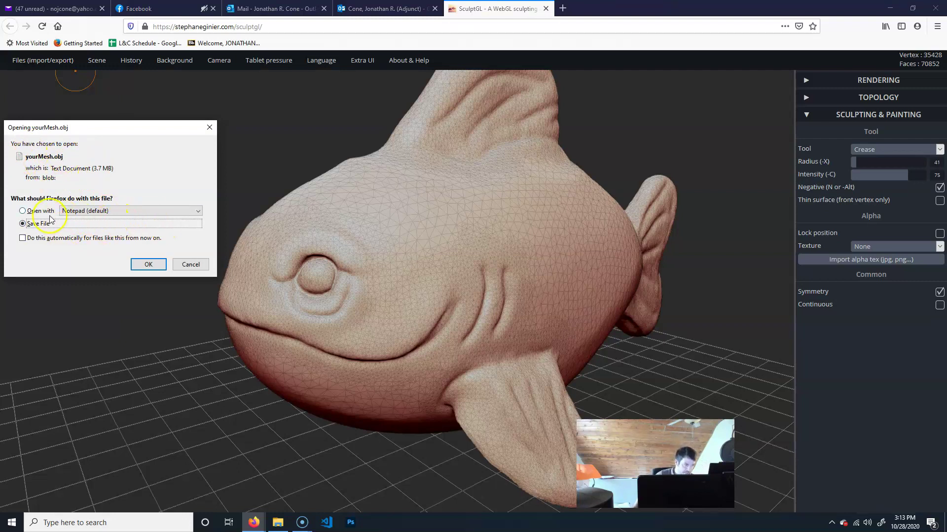
{"action": "left_click", "coordinate": [147, 264]}
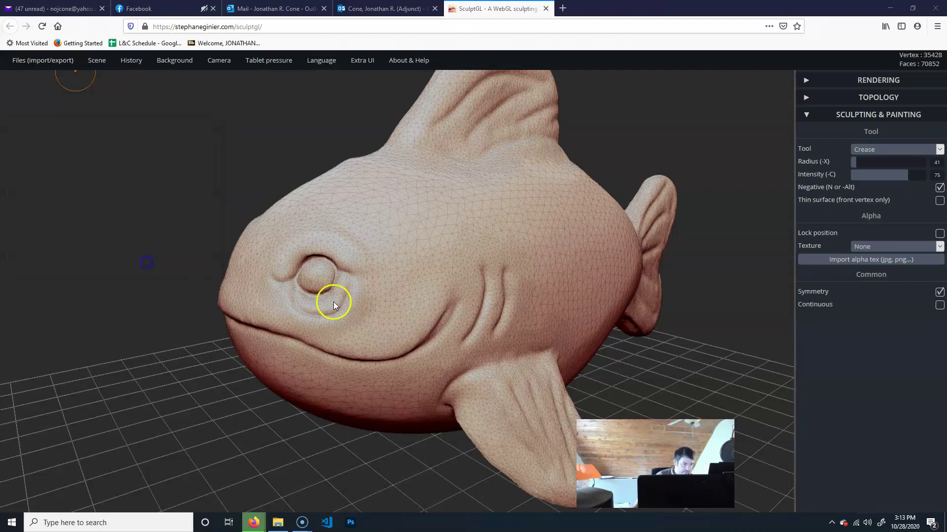
{"action": "left_click", "coordinate": [871, 29]}
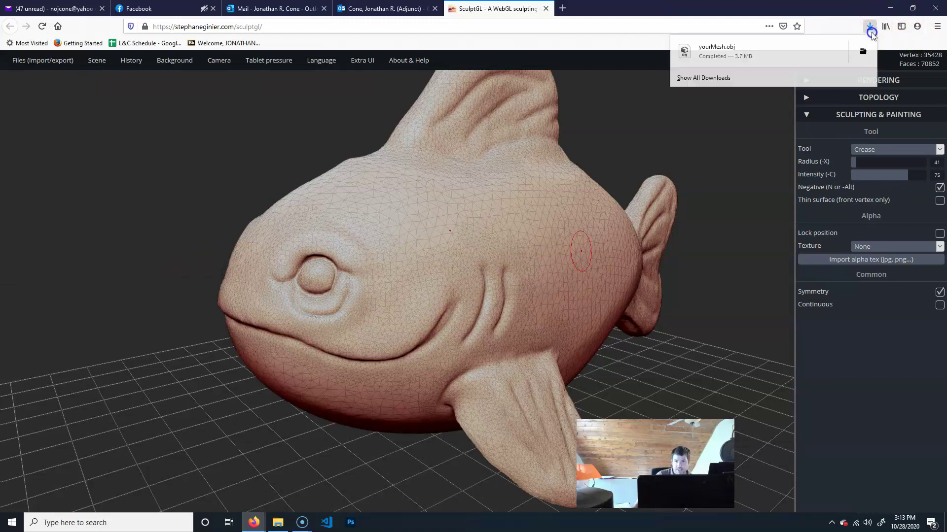
{"action": "left_click", "coordinate": [725, 132]}
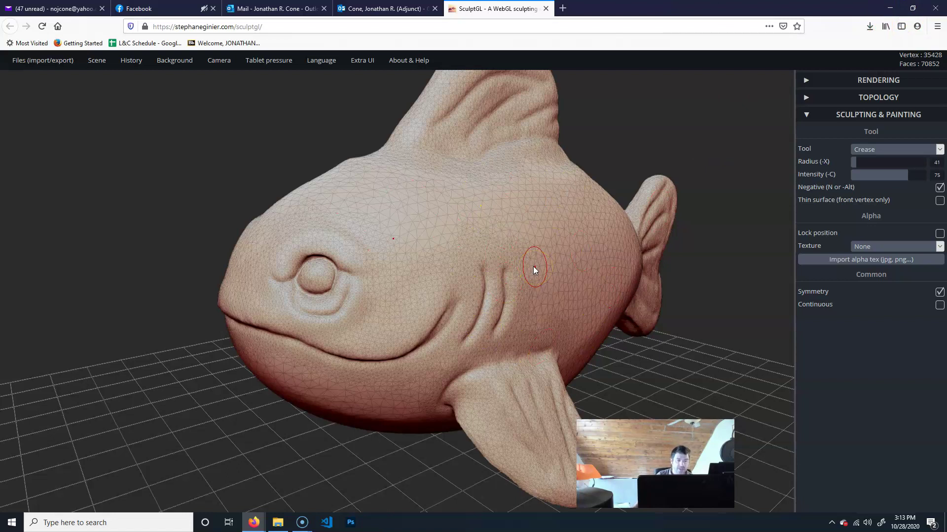
Try a manifold-tris voxel remesh of the fish at resolution 54 with Relax topology on
{"action": "left_click_drag", "start_coordinate": [650, 94], "coordinate": [602, 95]}
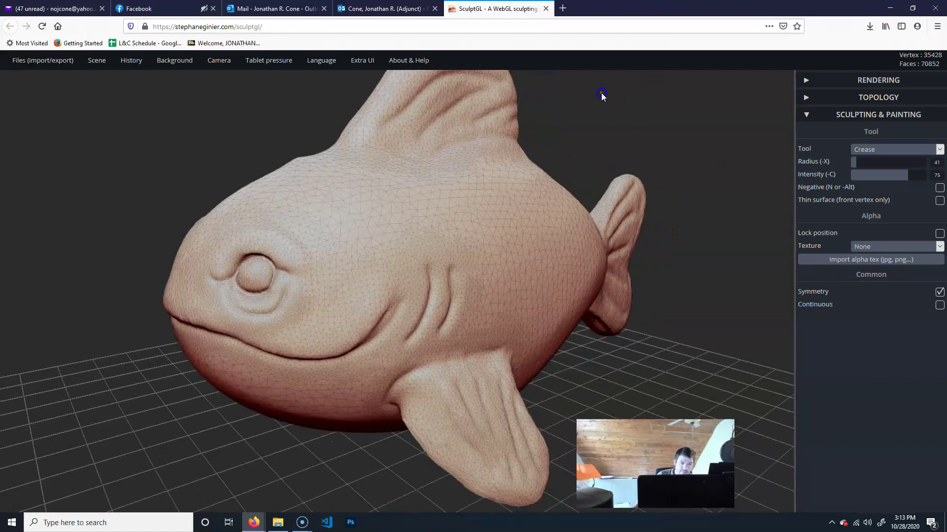
{"action": "left_click", "coordinate": [819, 98]}
{"action": "key", "text": "n"}
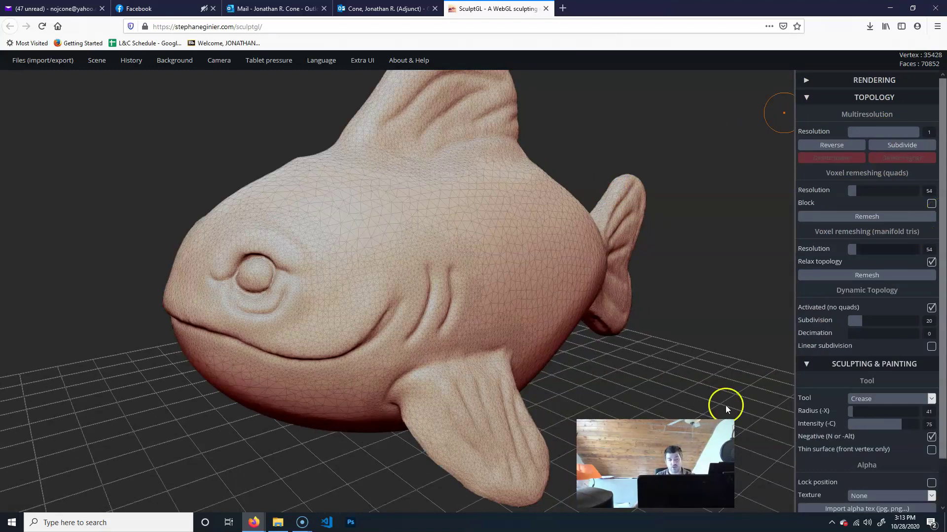
{"action": "left_click_drag", "start_coordinate": [667, 367], "coordinate": [728, 282]}
{"action": "key", "text": "n"}
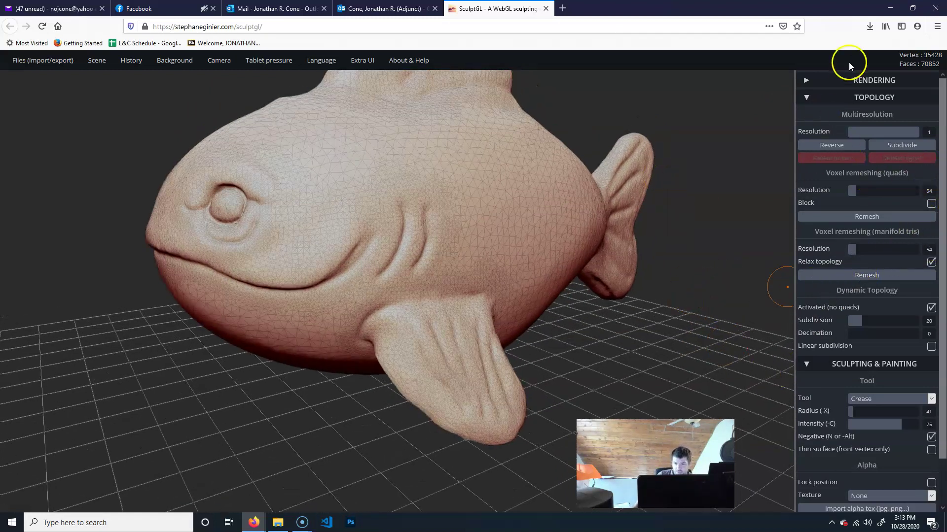
{"action": "scroll", "coordinate": [931, 153], "scroll_direction": "down", "scroll_amount": 1}
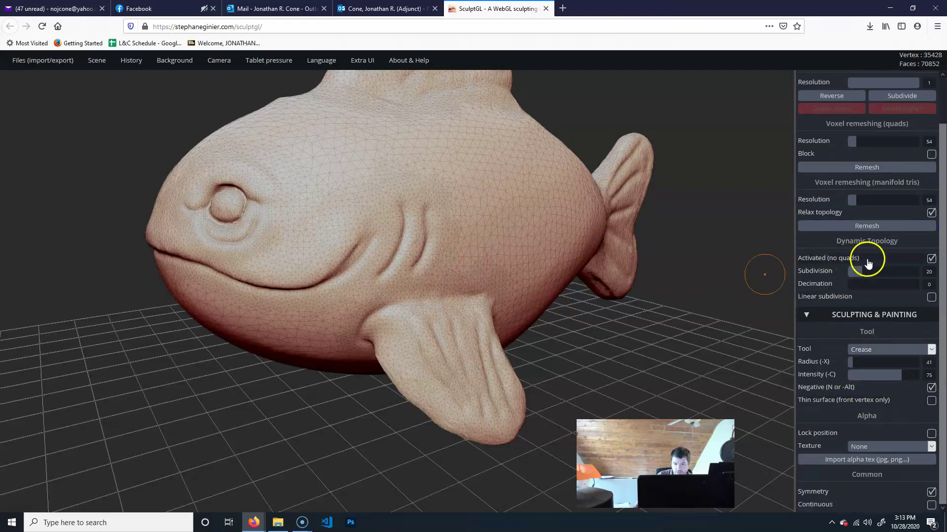
{"action": "left_click", "coordinate": [884, 226]}
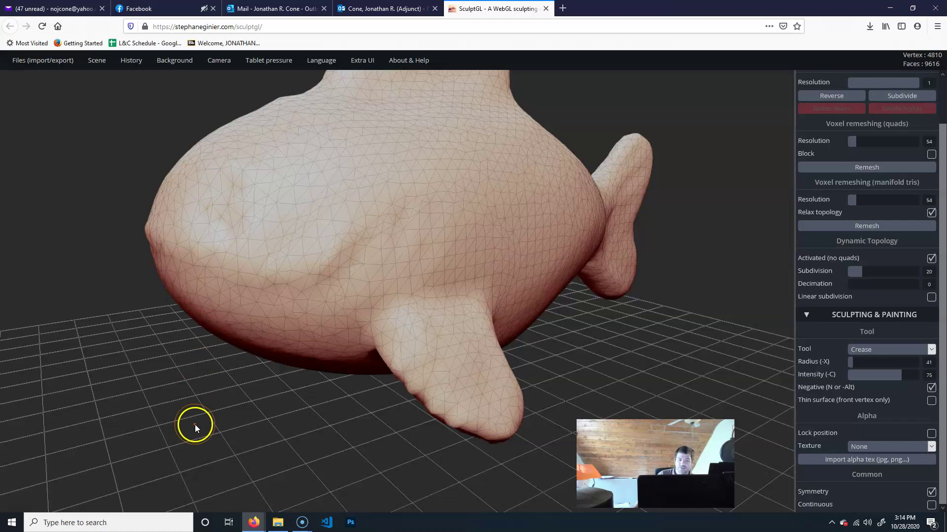
{"action": "key", "text": "ctrl+z"}
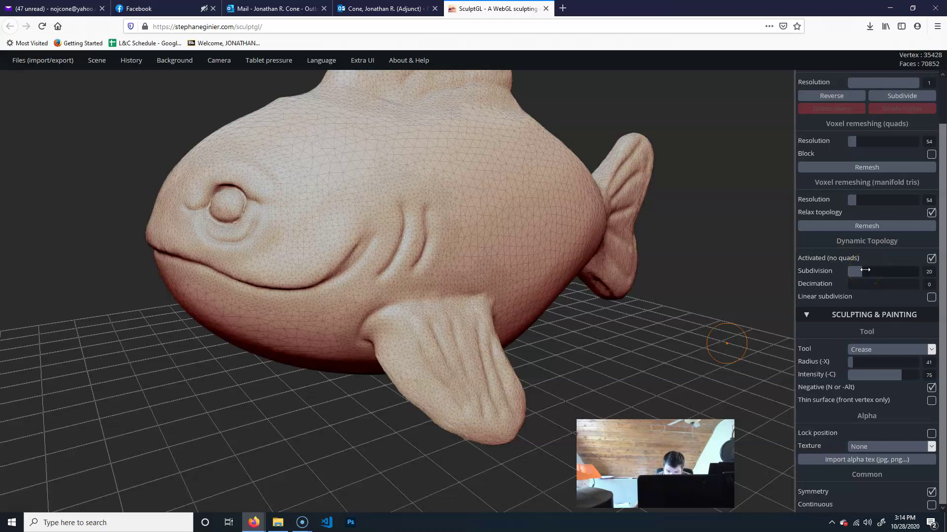
Try a manifold-tris voxel remesh with Dynamic Topology subdivision set to 39 and decimation to 37
{"action": "left_click_drag", "start_coordinate": [865, 270], "coordinate": [874, 271]}
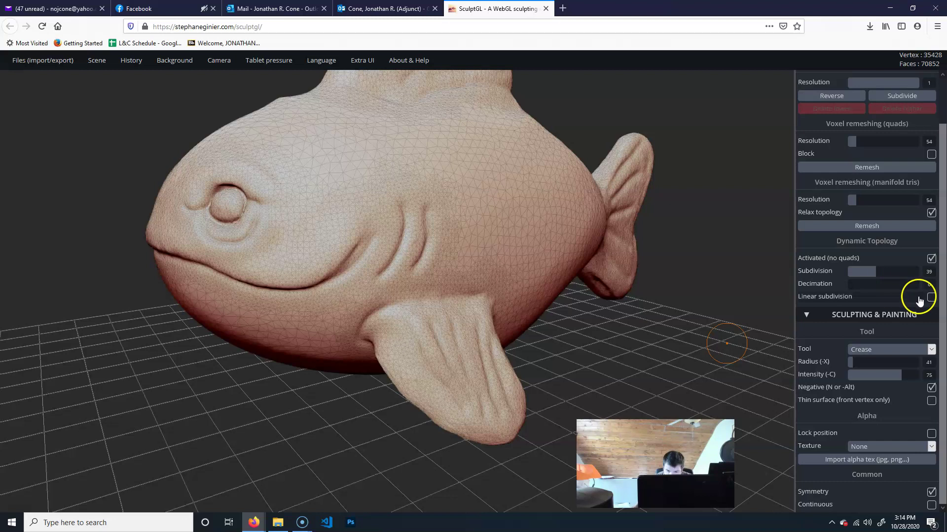
{"action": "left_click", "coordinate": [870, 284]}
{"action": "left_click", "coordinate": [838, 228]}
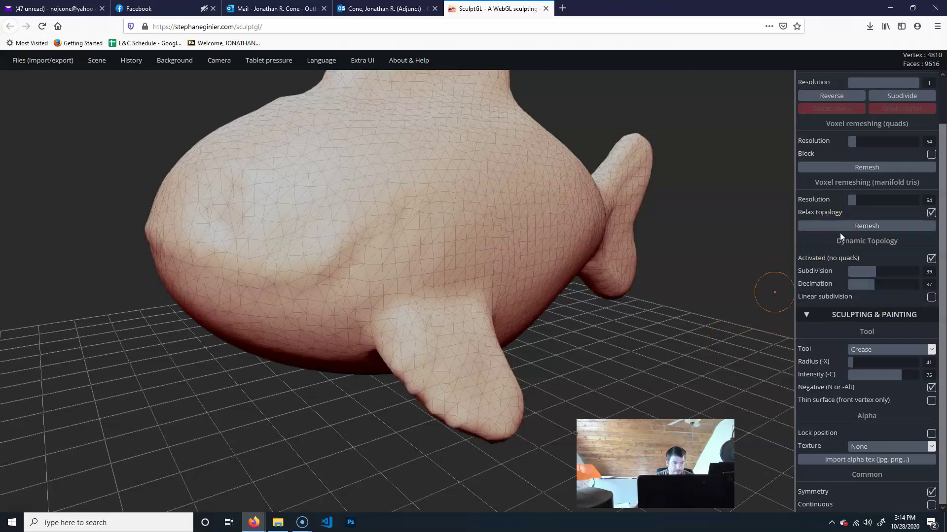
Set the Dynamic Topology decimation to 0 and subdivision to 62, and undo the last remesh
{"action": "left_click", "coordinate": [874, 281]}
{"action": "left_click_drag", "start_coordinate": [872, 286], "coordinate": [840, 291]}
{"action": "left_click", "coordinate": [881, 273]}
{"action": "left_click_drag", "start_coordinate": [891, 274], "coordinate": [892, 272]}
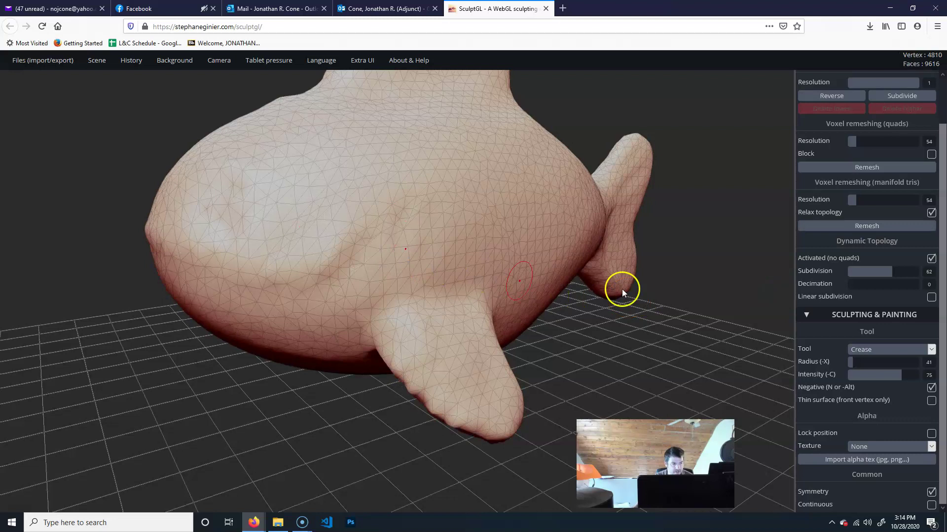
{"action": "key", "text": "ctrl+z"}
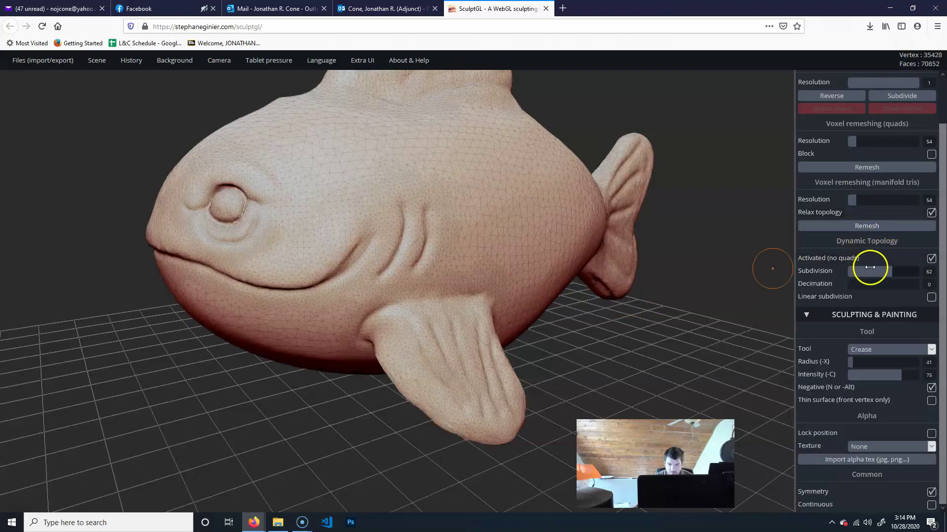
Turn off Relax topology and try a manifold-tris voxel remesh of the fish at resolution 200
{"action": "left_click", "coordinate": [858, 200]}
{"action": "left_click_drag", "start_coordinate": [859, 200], "coordinate": [880, 199]}
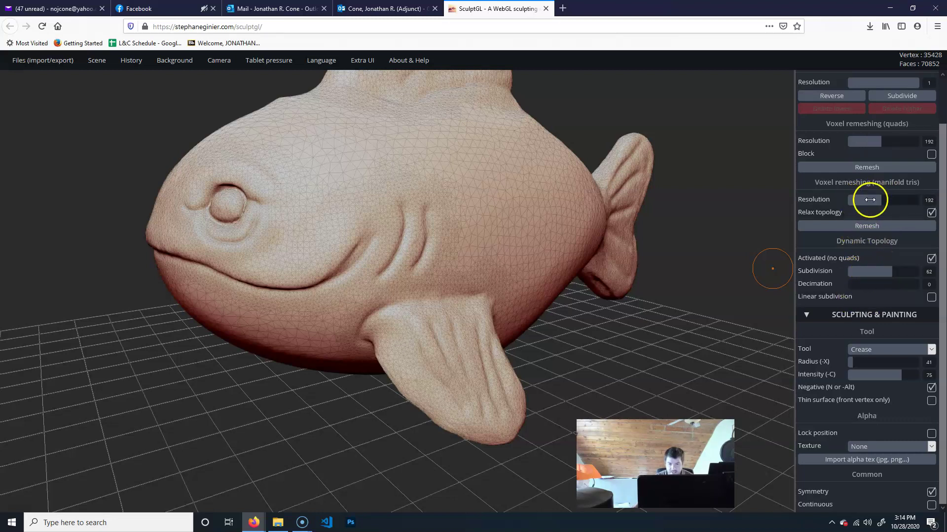
{"action": "left_click_drag", "start_coordinate": [874, 195], "coordinate": [883, 198]}
{"action": "left_click", "coordinate": [931, 213]}
{"action": "left_click", "coordinate": [871, 227]}
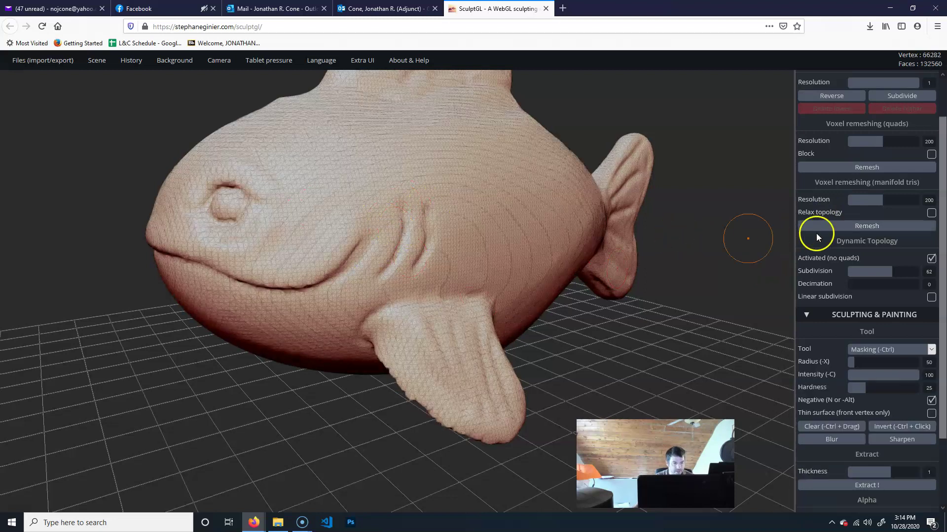
{"action": "key", "text": "ctrl+z"}
Try a manifold-tris voxel remesh of the fish at resolution 62 without Relax topology
{"action": "left_click_drag", "start_coordinate": [883, 202], "coordinate": [863, 204]}
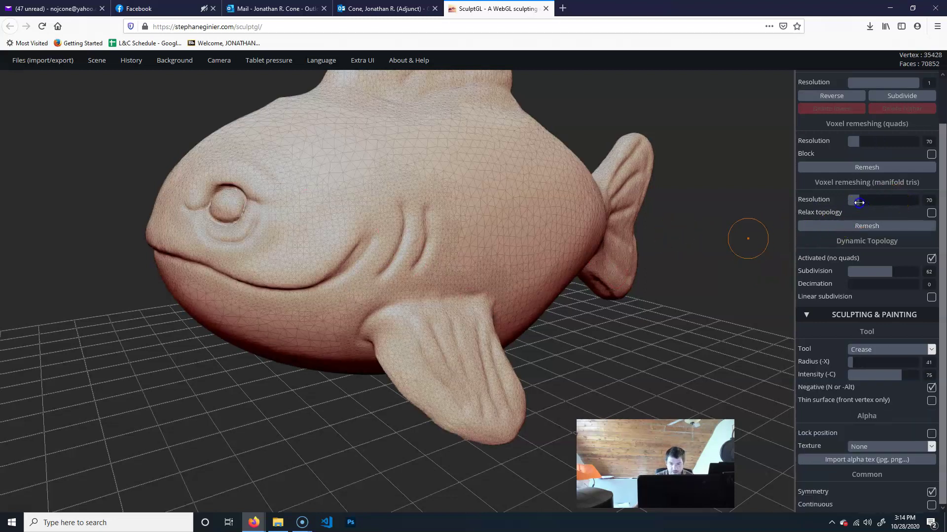
{"action": "left_click", "coordinate": [860, 226]}
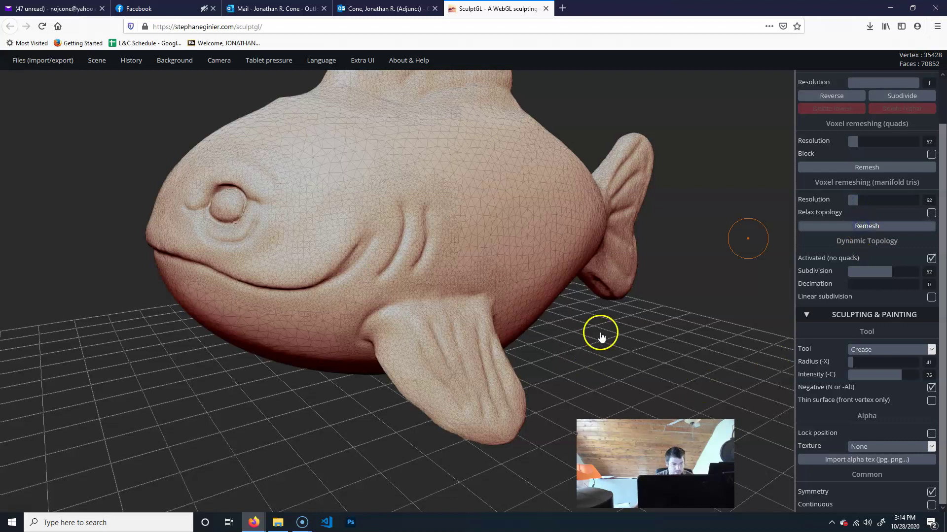
{"action": "key", "text": "ctrl+z"}
Set the manifold-tris voxel resolution to 76 and remesh the fish
{"action": "left_click_drag", "start_coordinate": [855, 197], "coordinate": [860, 200]}
{"action": "left_click", "coordinate": [868, 228]}
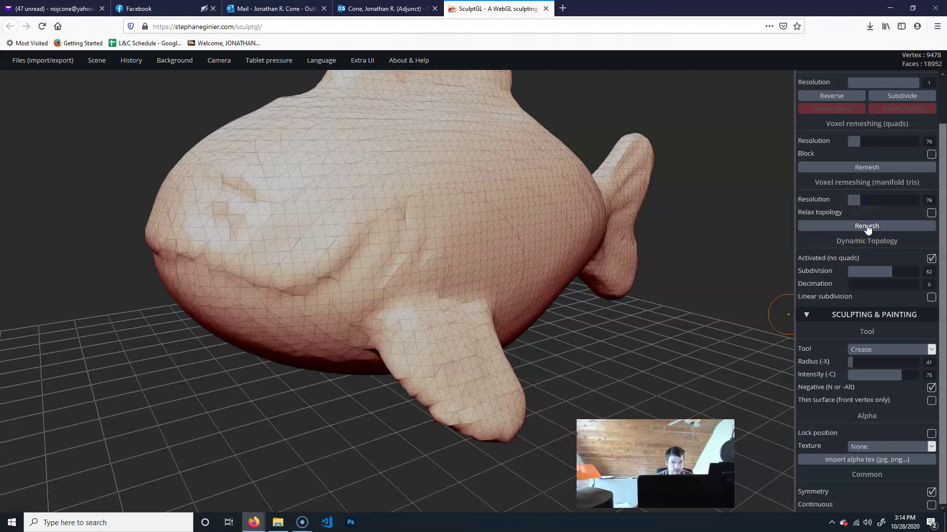
Undo the last remesh, then try the manifold-tris voxel remesh at resolution 76 once more without Relax topology
{"action": "key", "text": "ctrl+z"}
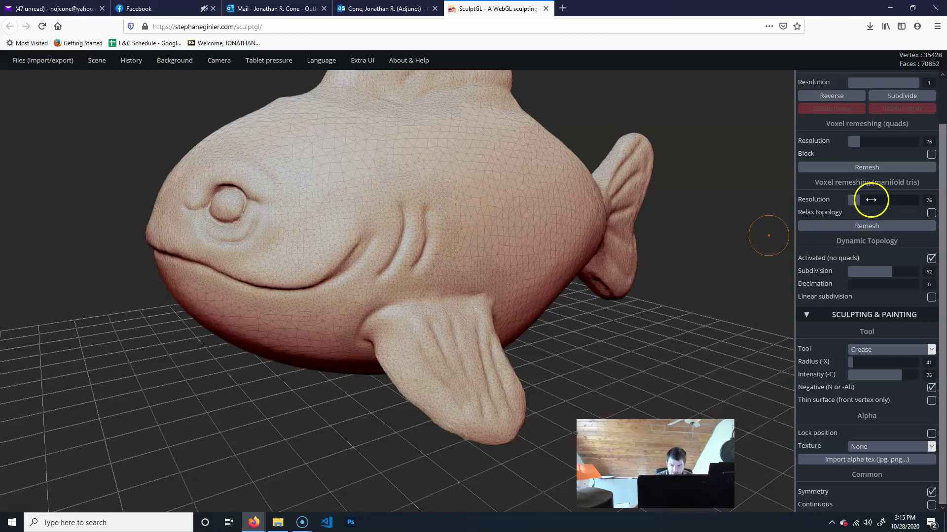
{"action": "left_click", "coordinate": [864, 226]}
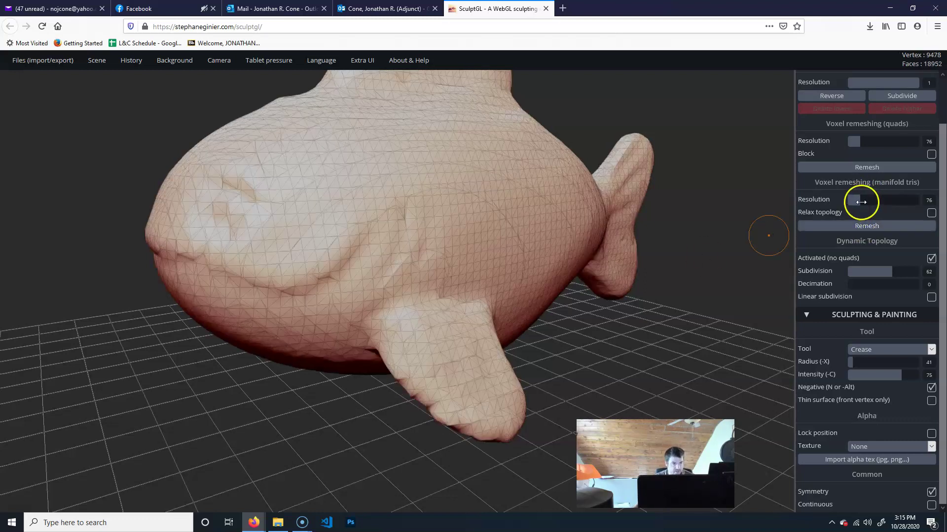
{"action": "key", "text": "ctrl+z"}
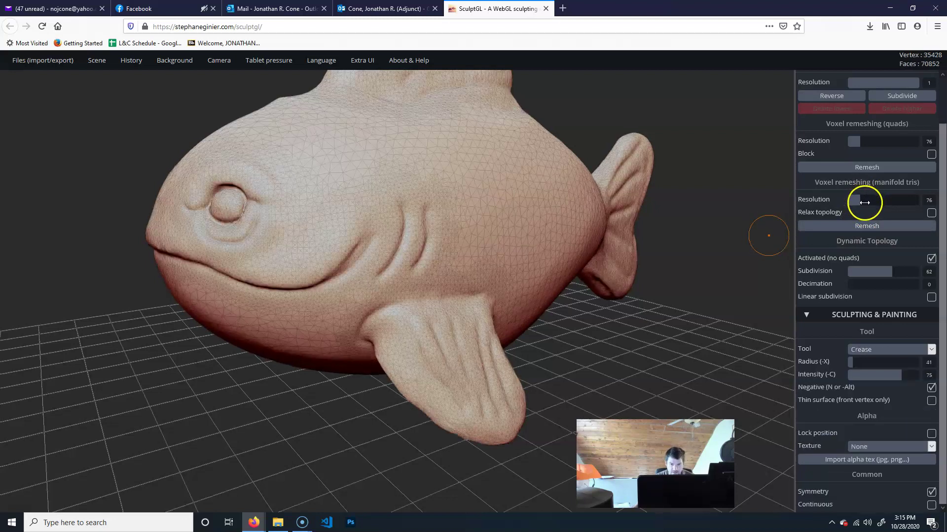
Turn on Relax topology and try a manifold-tris voxel remesh of the fish at resolution 76
{"action": "left_click", "coordinate": [930, 213]}
{"action": "left_click", "coordinate": [880, 226]}
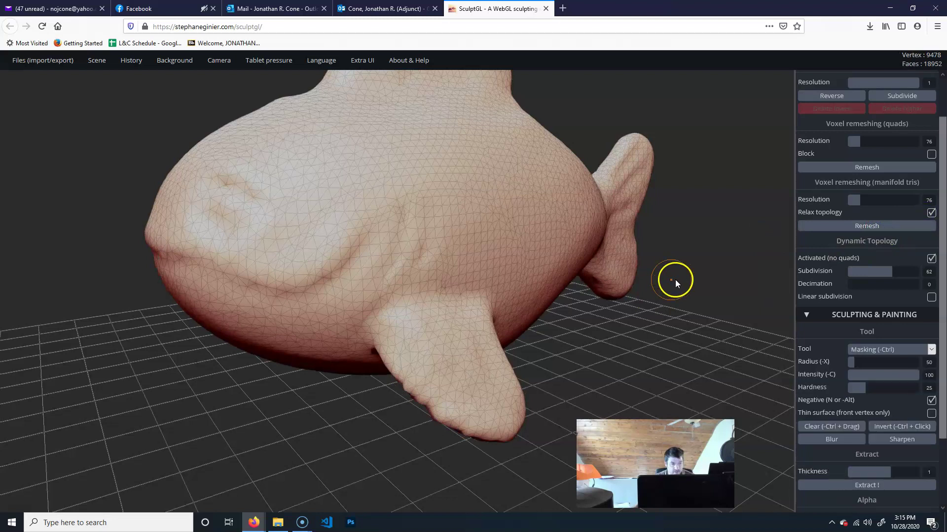
{"action": "key", "text": "ctrl+z"}
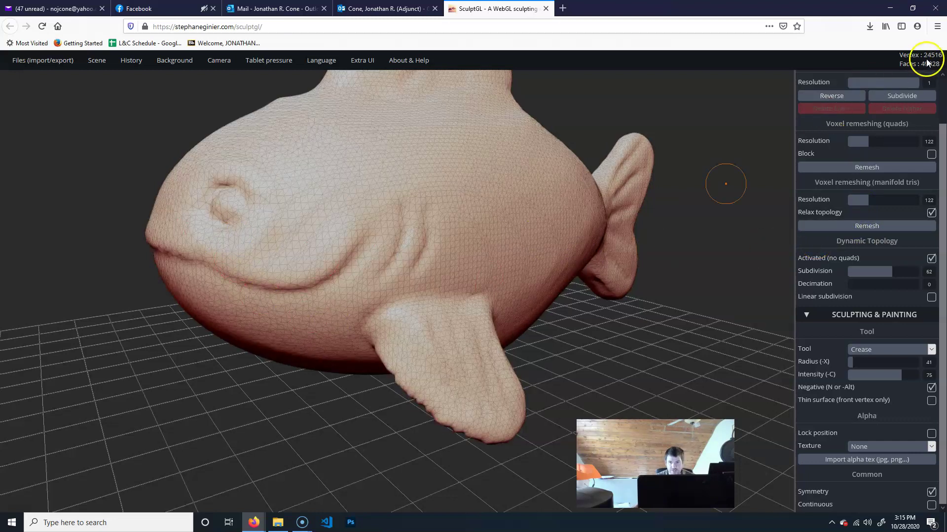
Undo the last remesh and remesh the fish with manifold-tris voxels at resolution 68, keeping Relax topology on
{"action": "key", "text": "ctrl+z"}
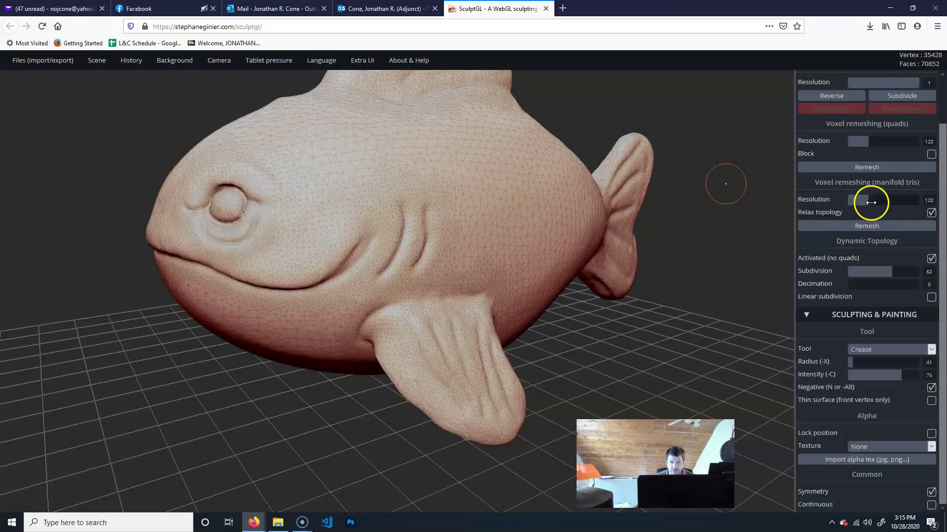
{"action": "left_click", "coordinate": [862, 225]}
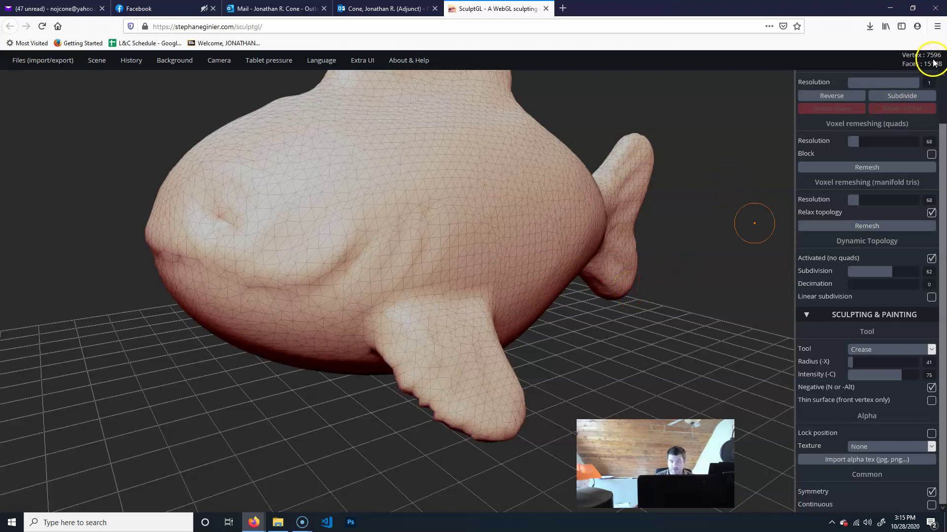
Examine the remeshed fish's body, fins and wireframe density from several angles
{"action": "key", "text": "n"}
{"action": "left_click_drag", "start_coordinate": [620, 344], "coordinate": [682, 321]}
{"action": "mouse_move", "coordinate": [493, 297]}
{"action": "left_mouse_down", "text": "shift"}
{"action": "mouse_move", "coordinate": [534, 344]}
{"action": "mouse_move", "coordinate": [586, 377]}
{"action": "left_mouse_up", "text": "shift"}
{"action": "key", "text": "n"}
{"action": "left_click_drag", "start_coordinate": [721, 316], "coordinate": [641, 286]}
{"action": "left_click_drag", "start_coordinate": [602, 140], "coordinate": [553, 165]}
{"action": "key", "text": "n"}
{"action": "left_click_drag", "start_coordinate": [602, 376], "coordinate": [682, 351]}
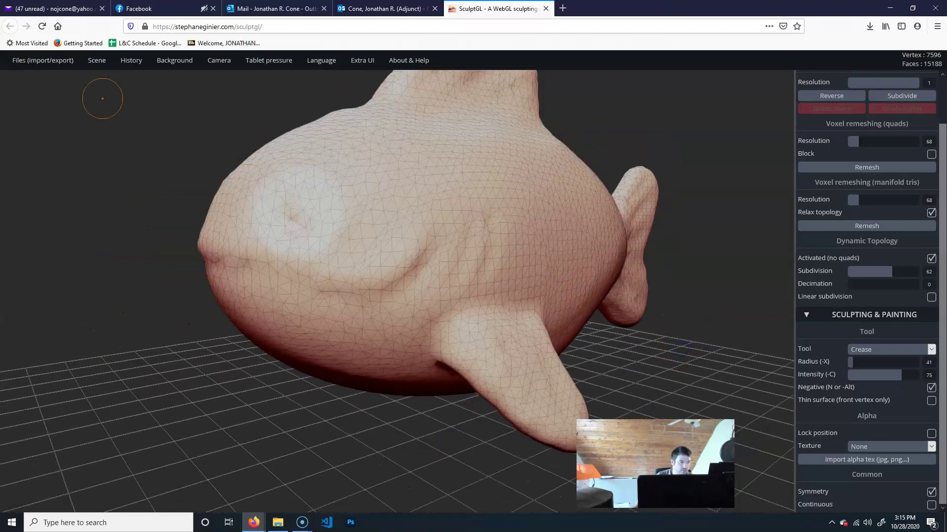
Export the remeshed fish as an OBJ file and save yourMesh.obj to disk
{"action": "mouse_move", "coordinate": [43, 60]}
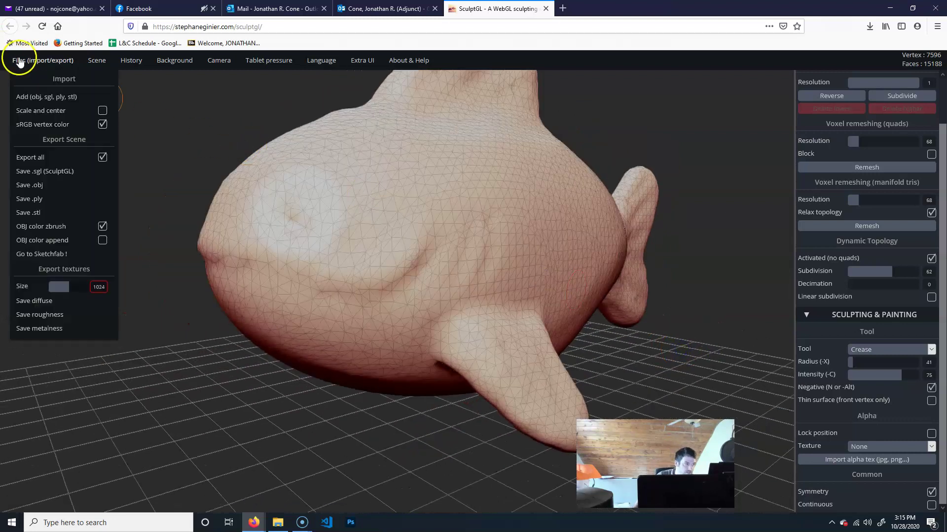
{"action": "left_click", "coordinate": [30, 185]}
{"action": "left_click", "coordinate": [53, 226]}
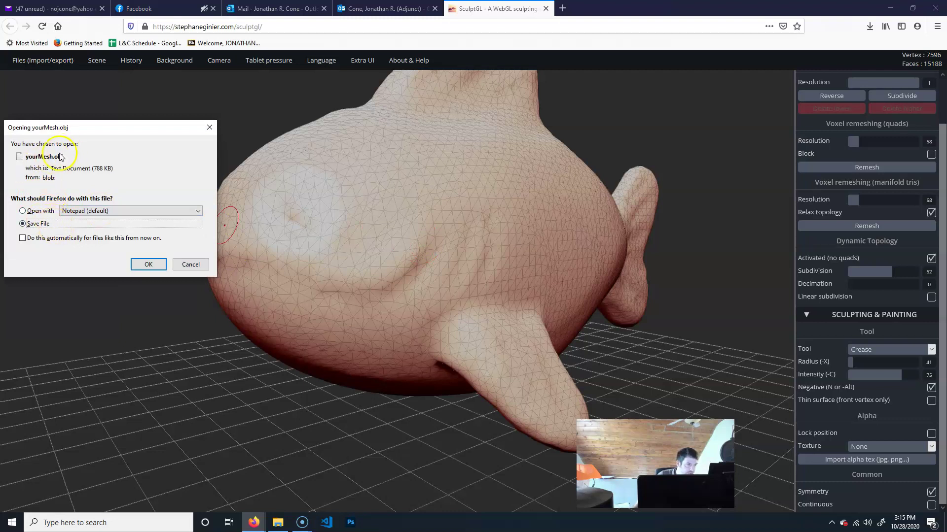
{"action": "left_click", "coordinate": [146, 265]}
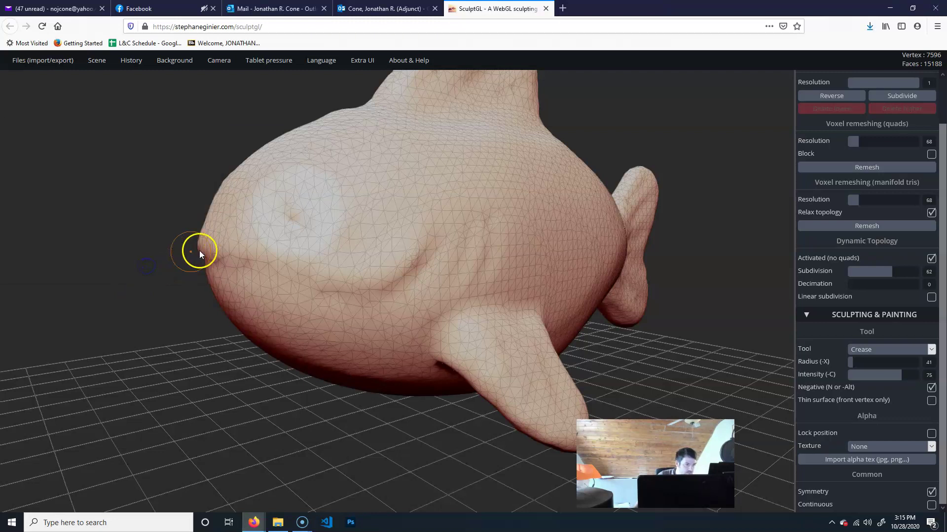
Compare the file sizes of yourMesh(1).obj and yourMesh.obj in the browser's recent downloads
{"action": "left_click", "coordinate": [869, 26]}
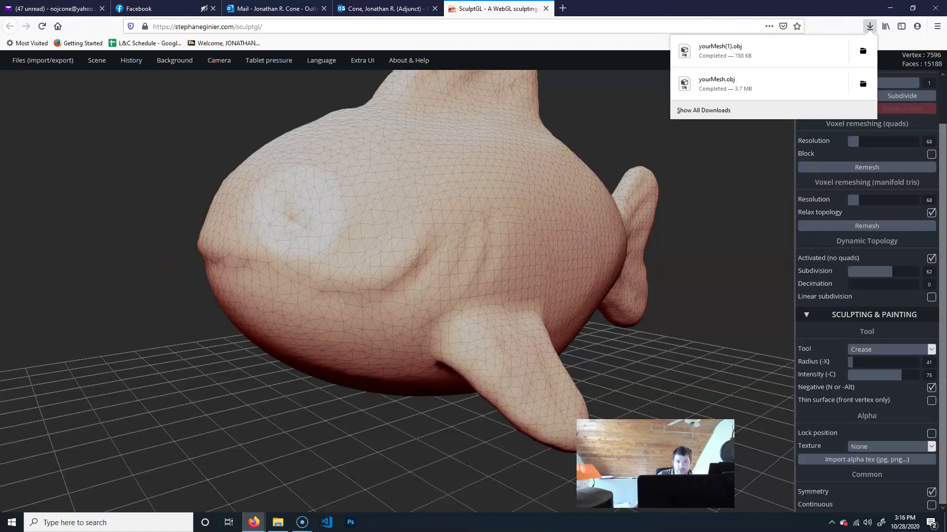
{"action": "left_click", "coordinate": [869, 26]}
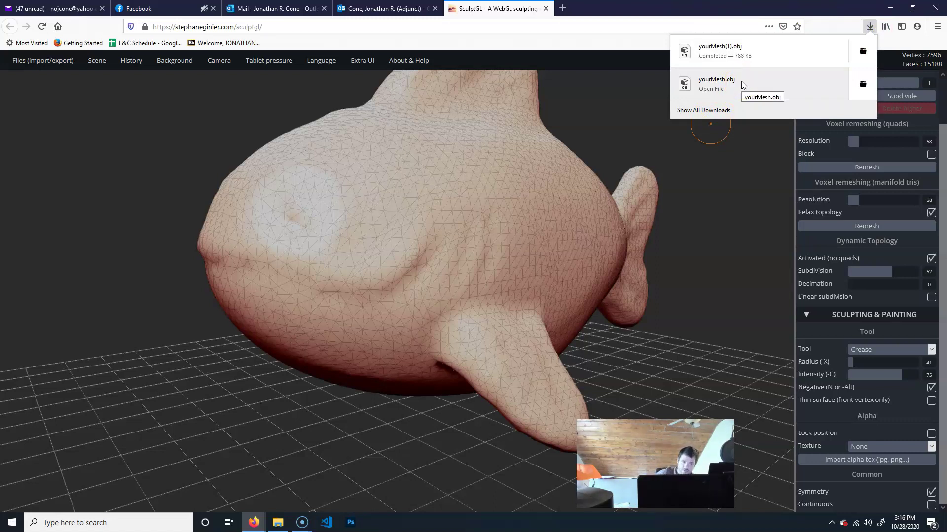
{"action": "left_click", "coordinate": [650, 10]}
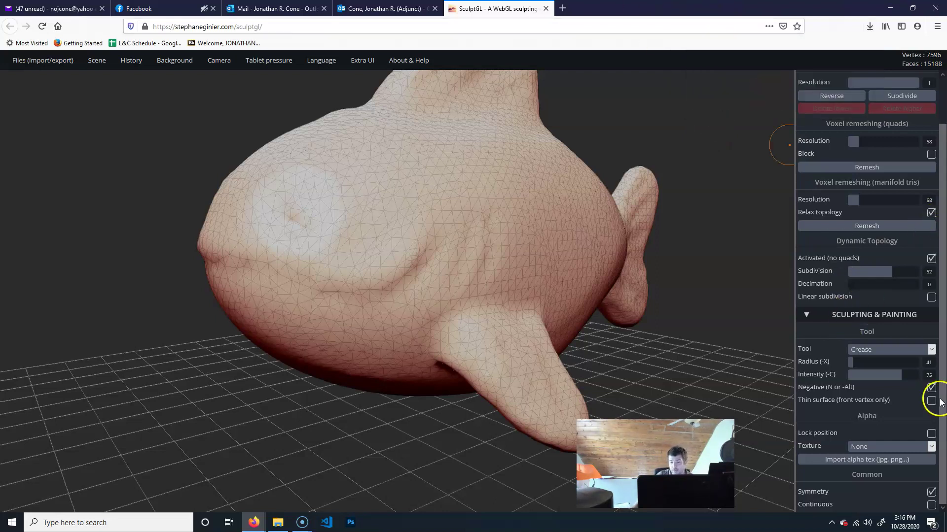
{"action": "left_click_drag", "start_coordinate": [935, 363], "coordinate": [935, 317]}
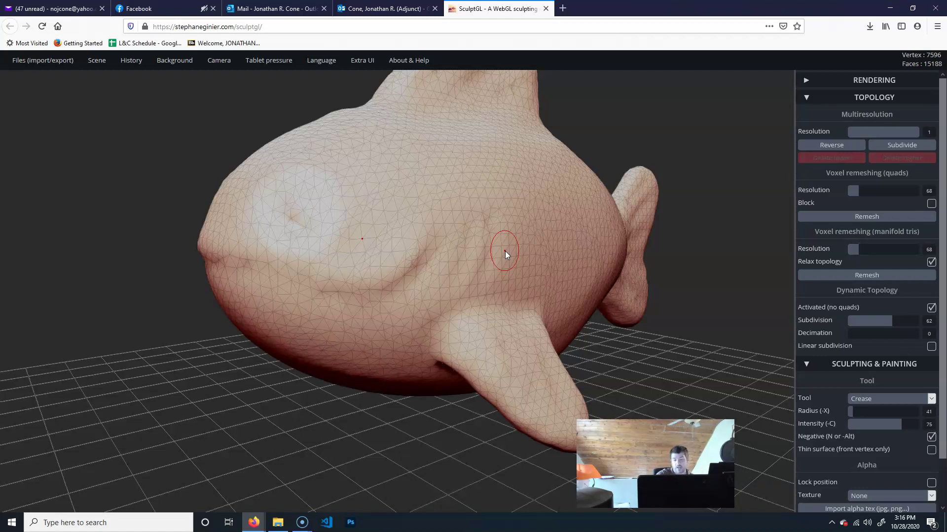
{"action": "left_click", "coordinate": [517, 215]}
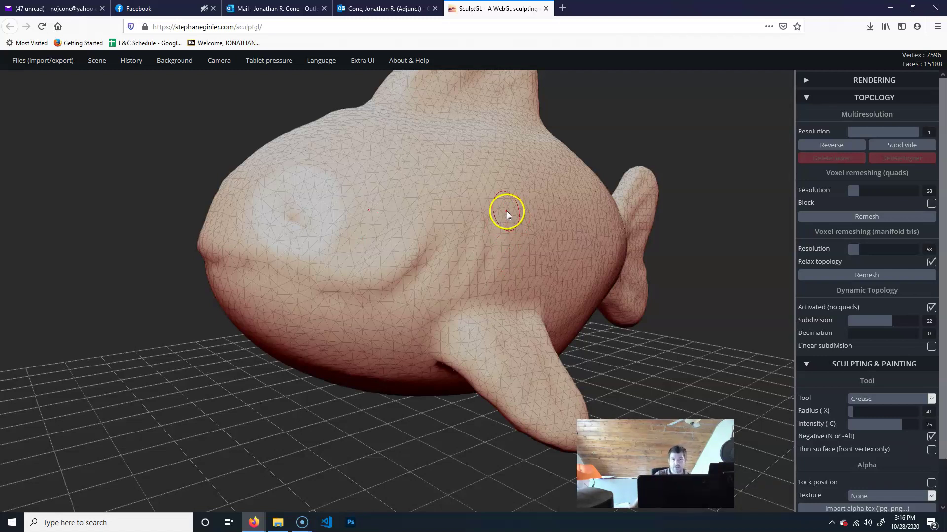